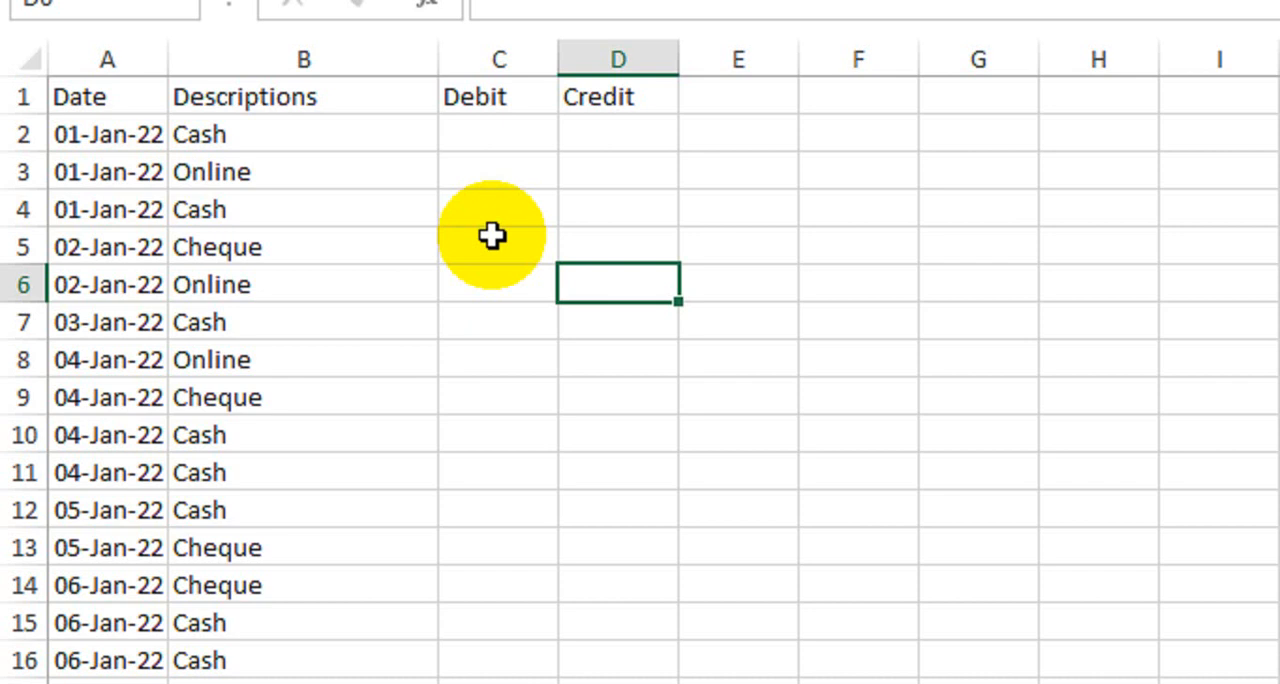
Step: Review the transaction table's columns from Date to Credit and examine the repeated dates in the Date column
left_click_drag(54, 97, 428, 97)
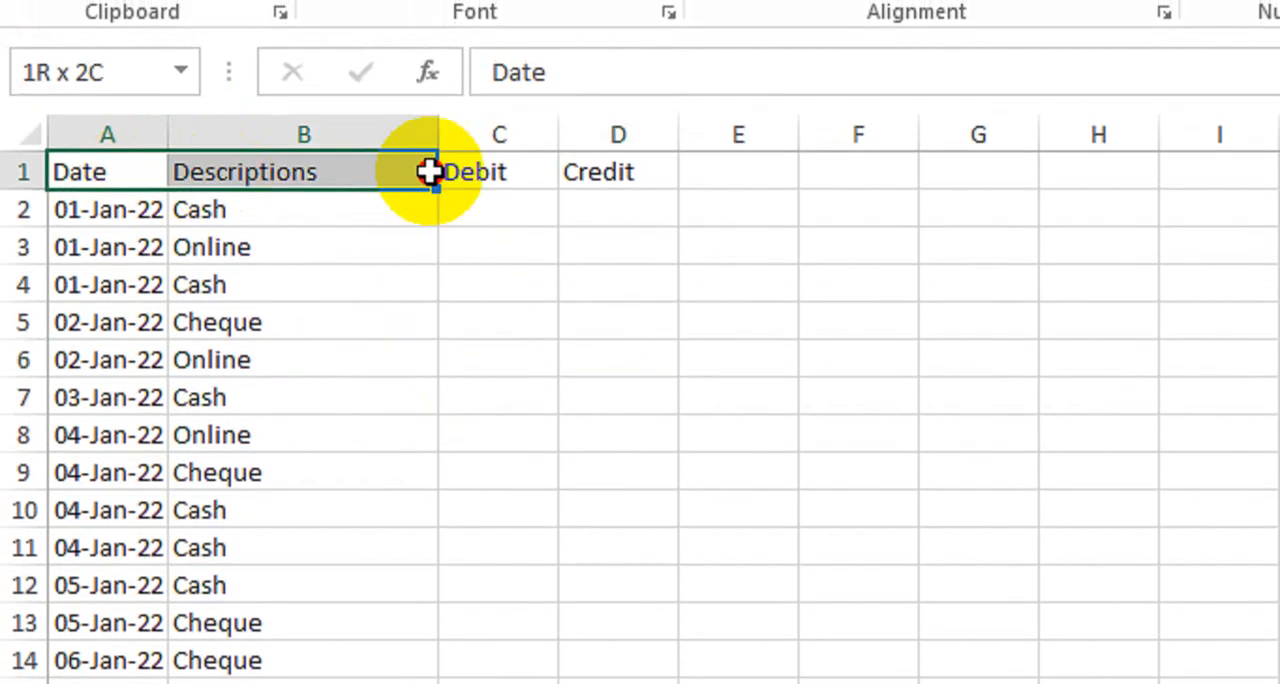
left_click_drag(428, 172, 617, 312)
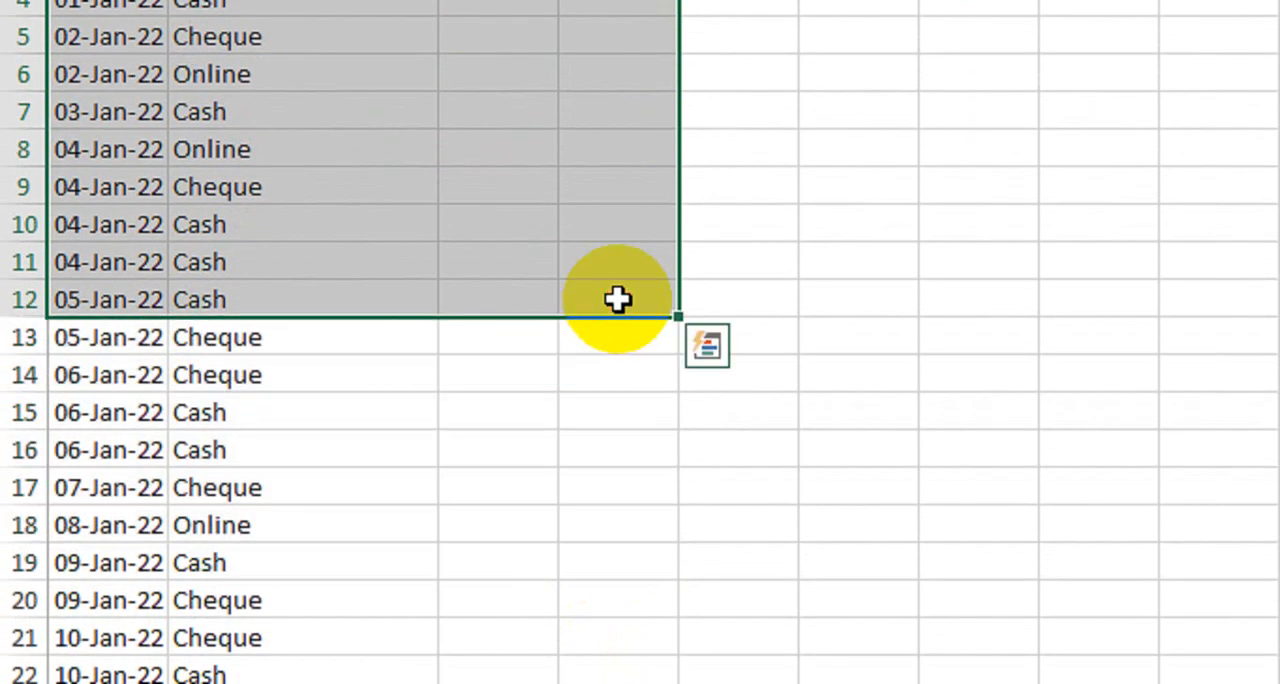
left_click(234, 187)
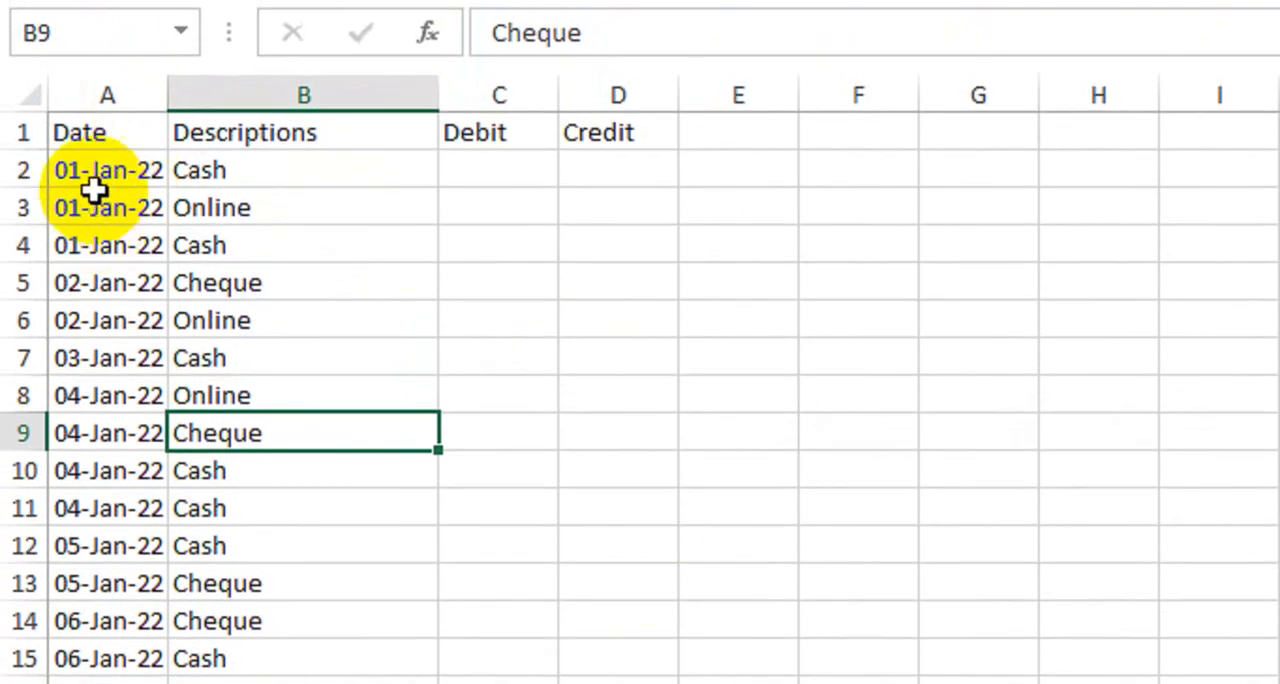
scroll(92, 190, "down", 2)
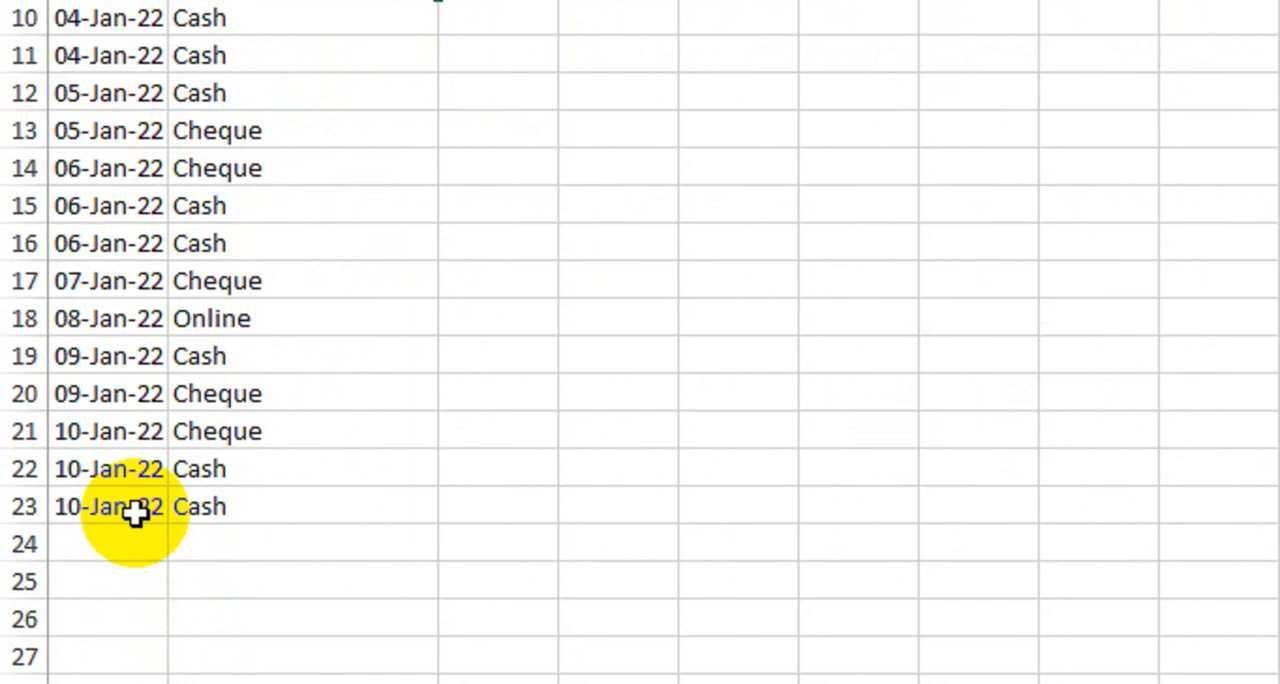
scroll(134, 317, "up", 2)
left_click(106, 40)
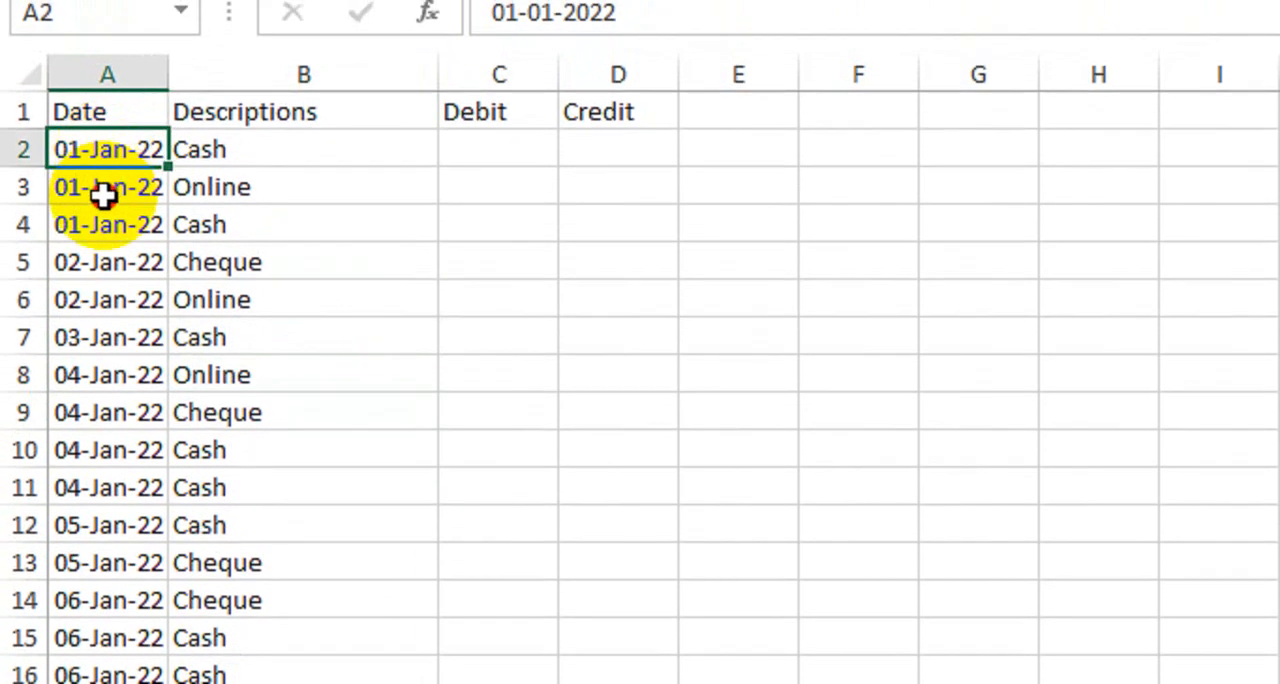
left_click(108, 199)
left_click(114, 150)
left_click(120, 196)
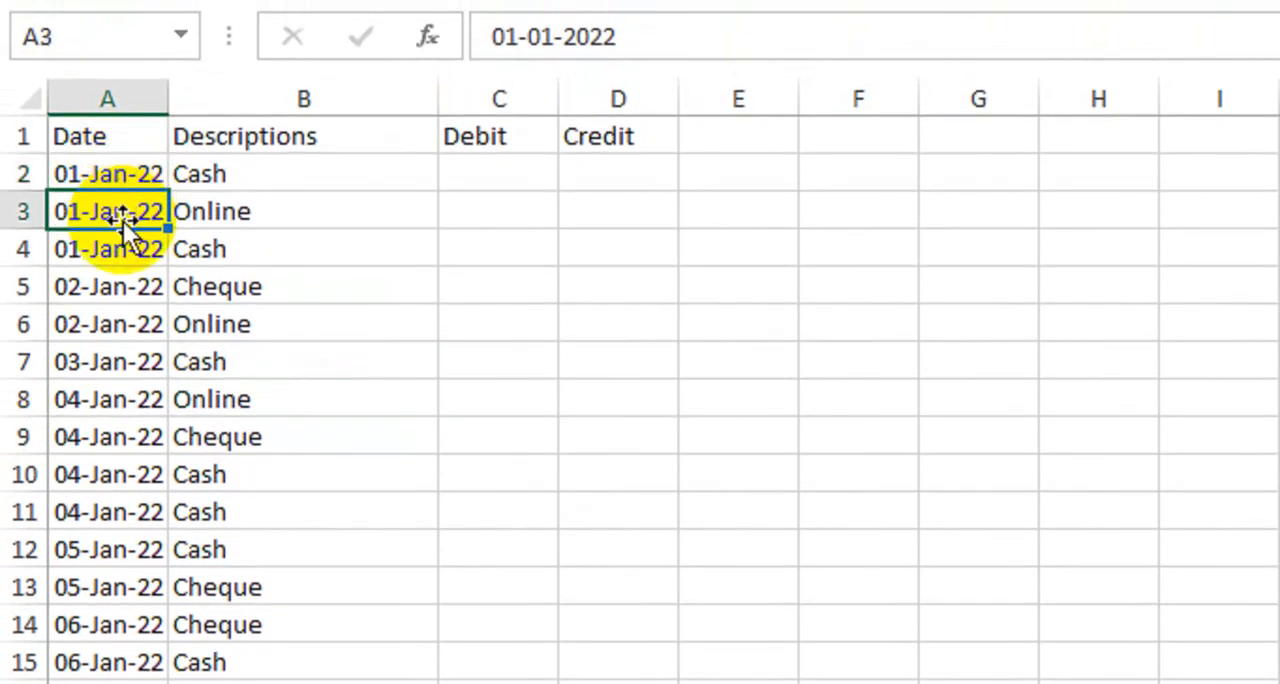
left_click(118, 251)
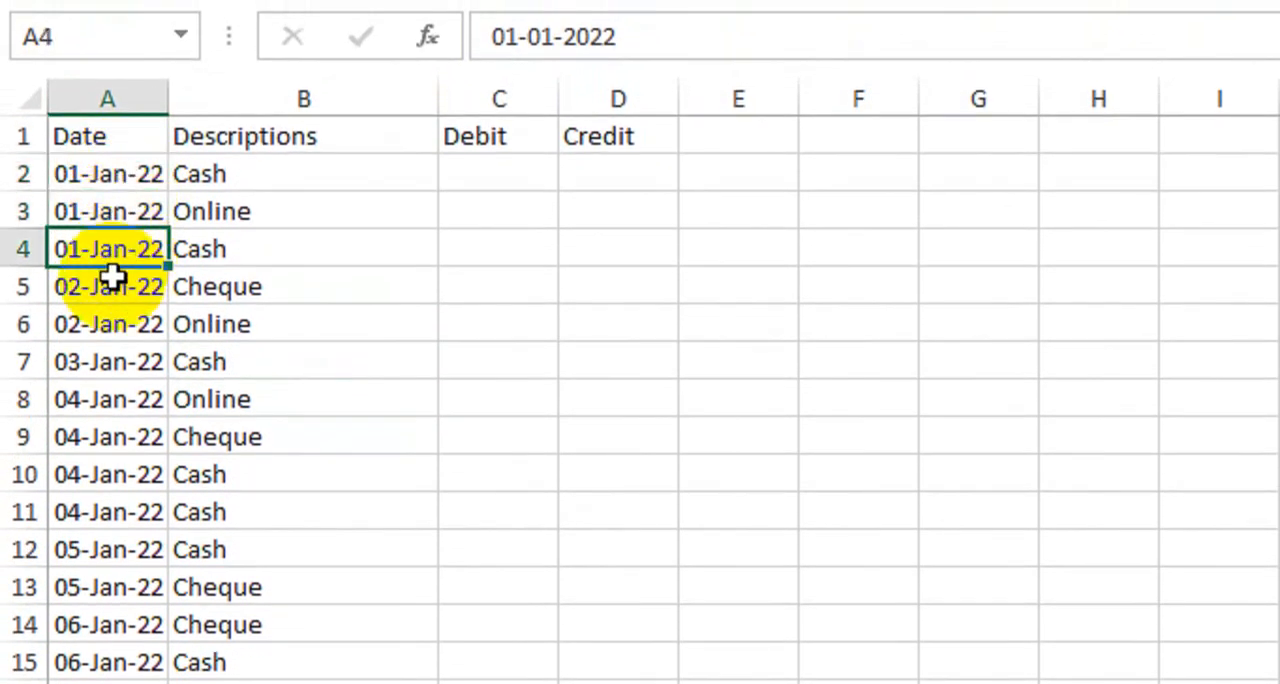
left_click(108, 288)
left_click(108, 325)
left_click(109, 362)
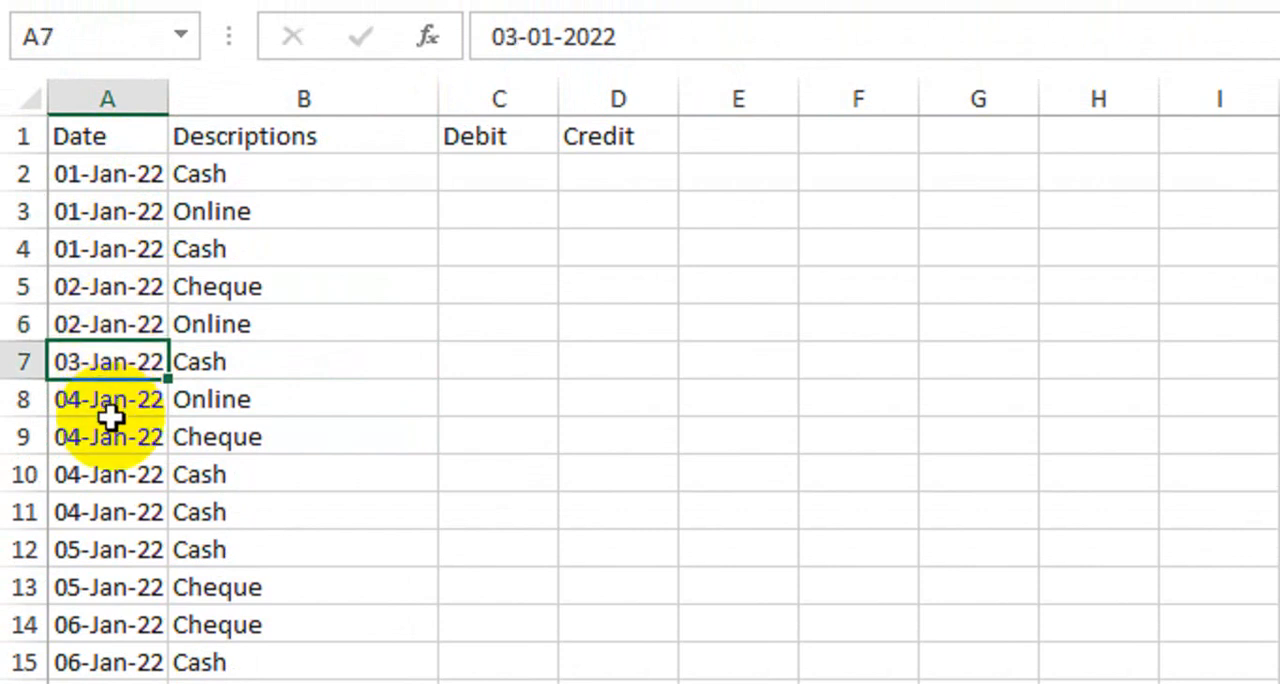
left_click(109, 402)
left_click(115, 437)
left_click(122, 474)
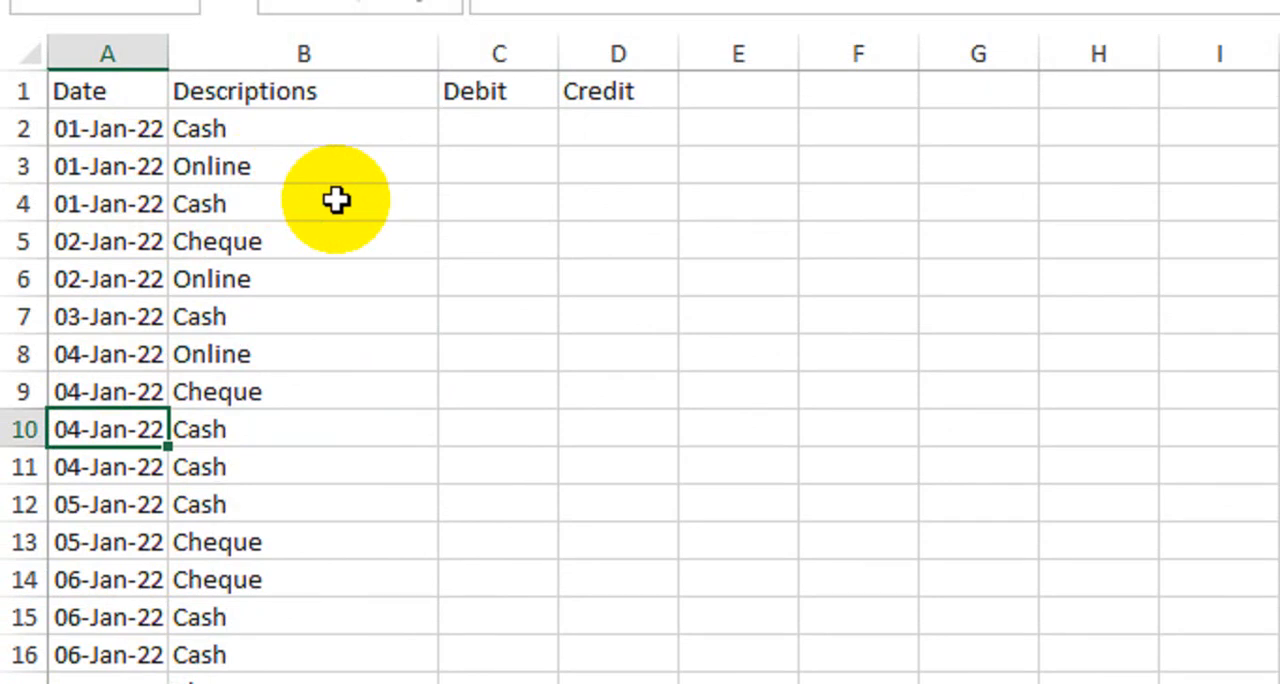
Step: Examine the payment types listed in the Descriptions column from row 2 down
left_click_drag(277, 145, 291, 577)
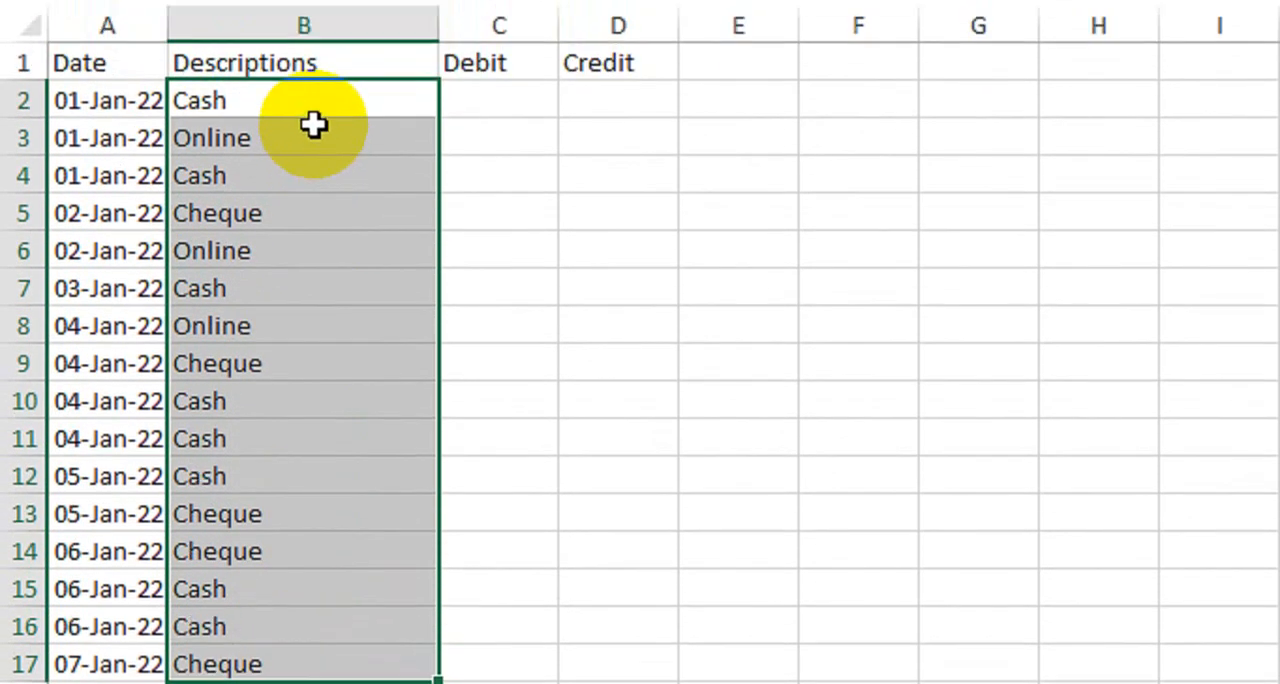
left_click(310, 160)
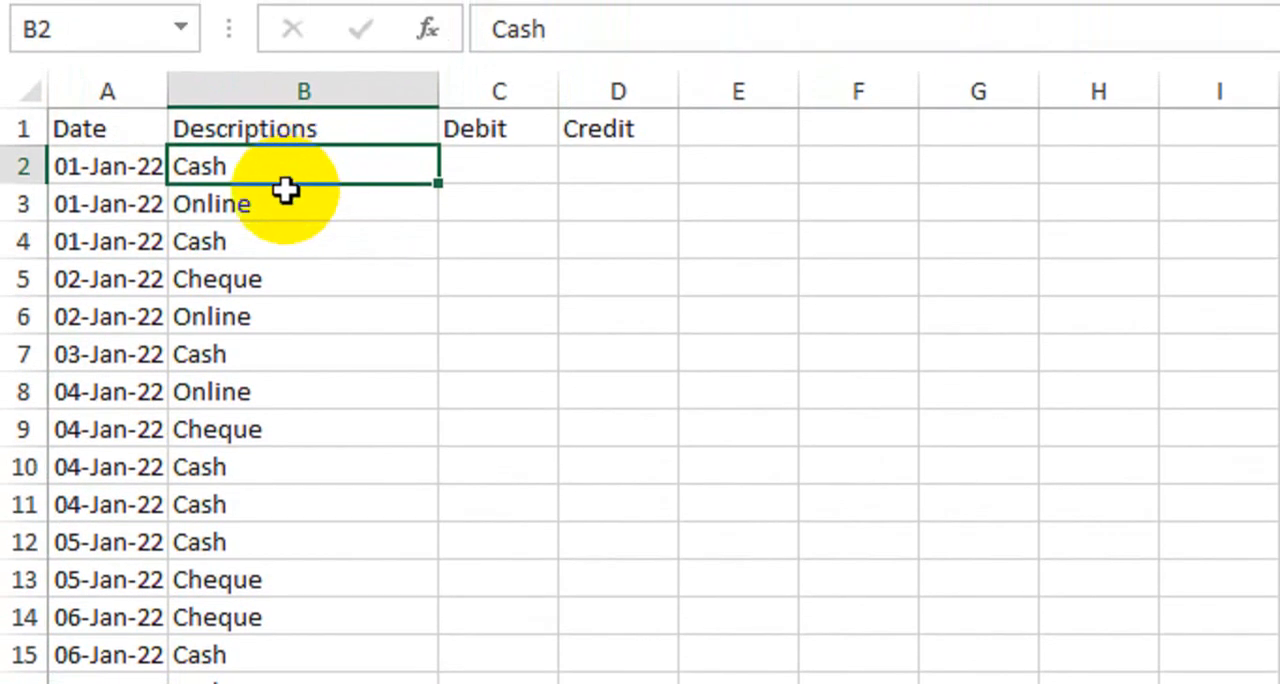
left_click(283, 204)
left_click(280, 241)
left_click(280, 279)
left_click(280, 316)
left_click(286, 386)
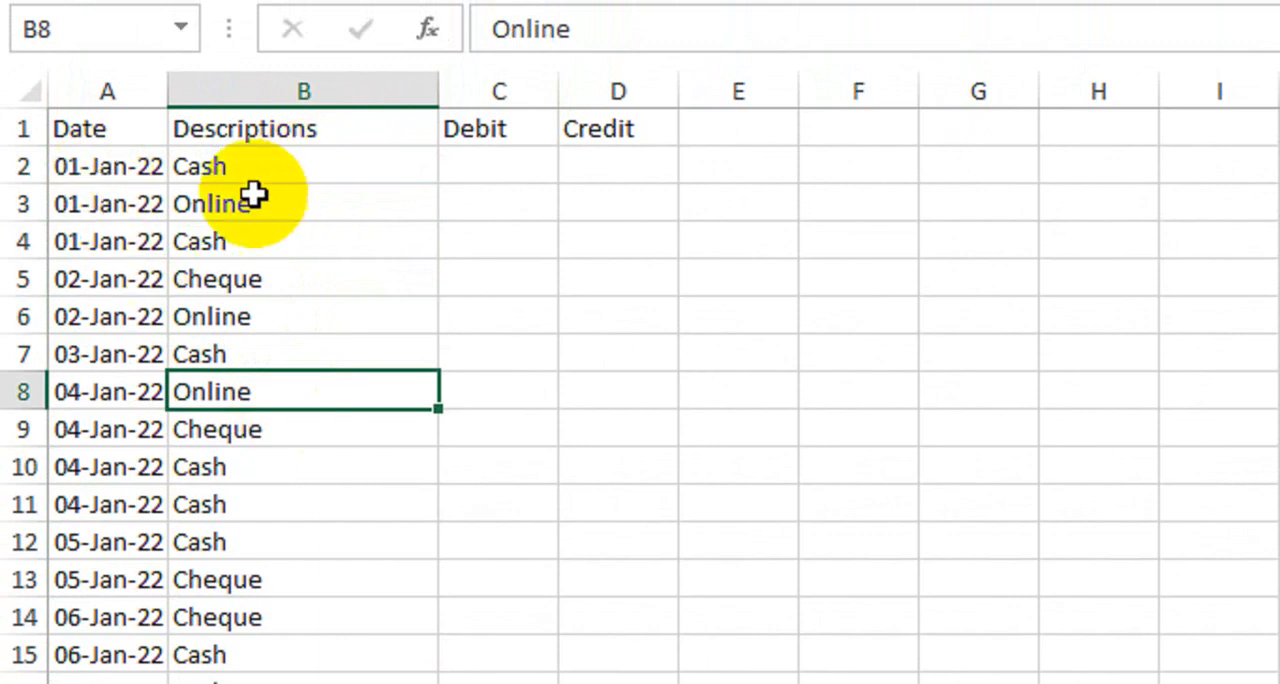
left_click_drag(255, 166, 260, 516)
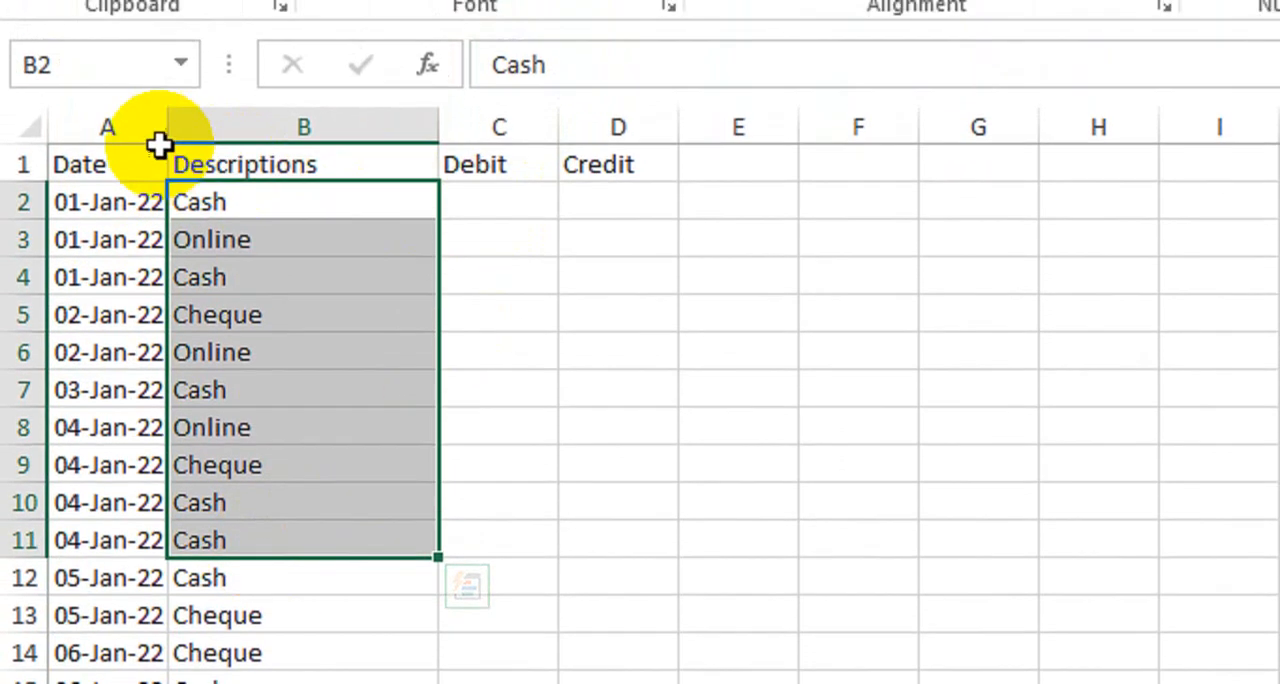
Step: Apply all borders to the transaction table, from the header row down across the Date to Credit columns
left_click_drag(155, 125, 578, 683)
left_click_drag(578, 628, 574, 683)
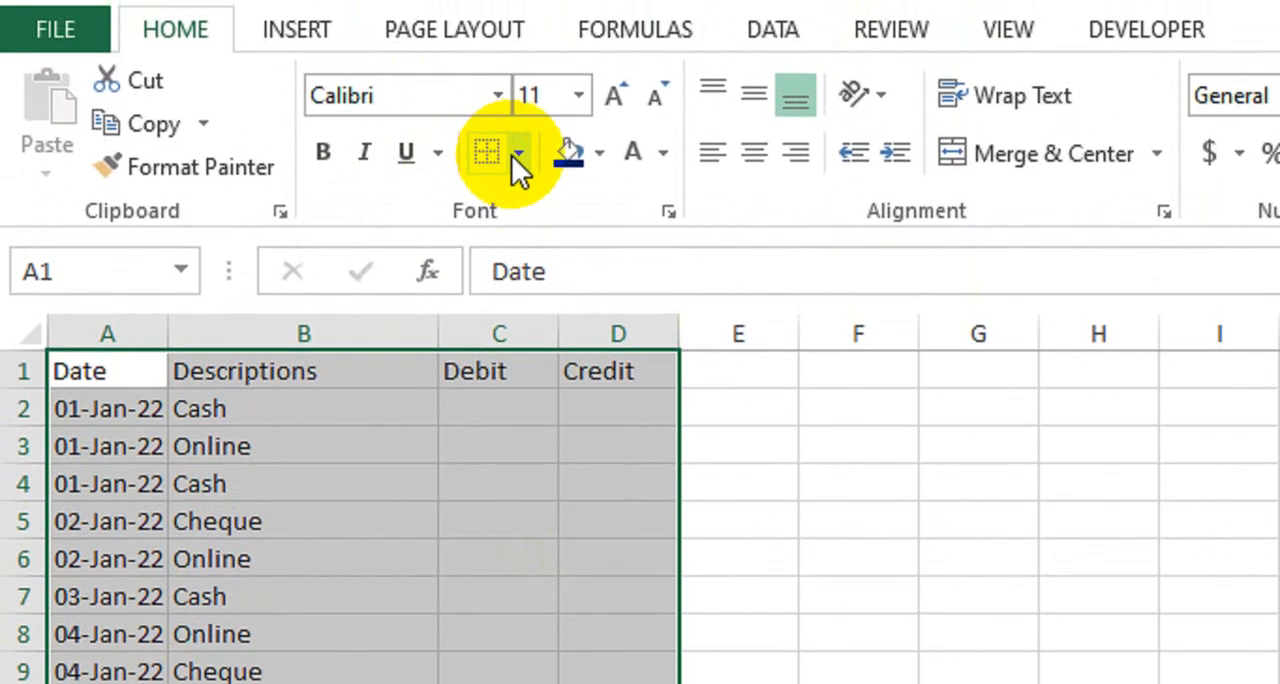
left_click(518, 100)
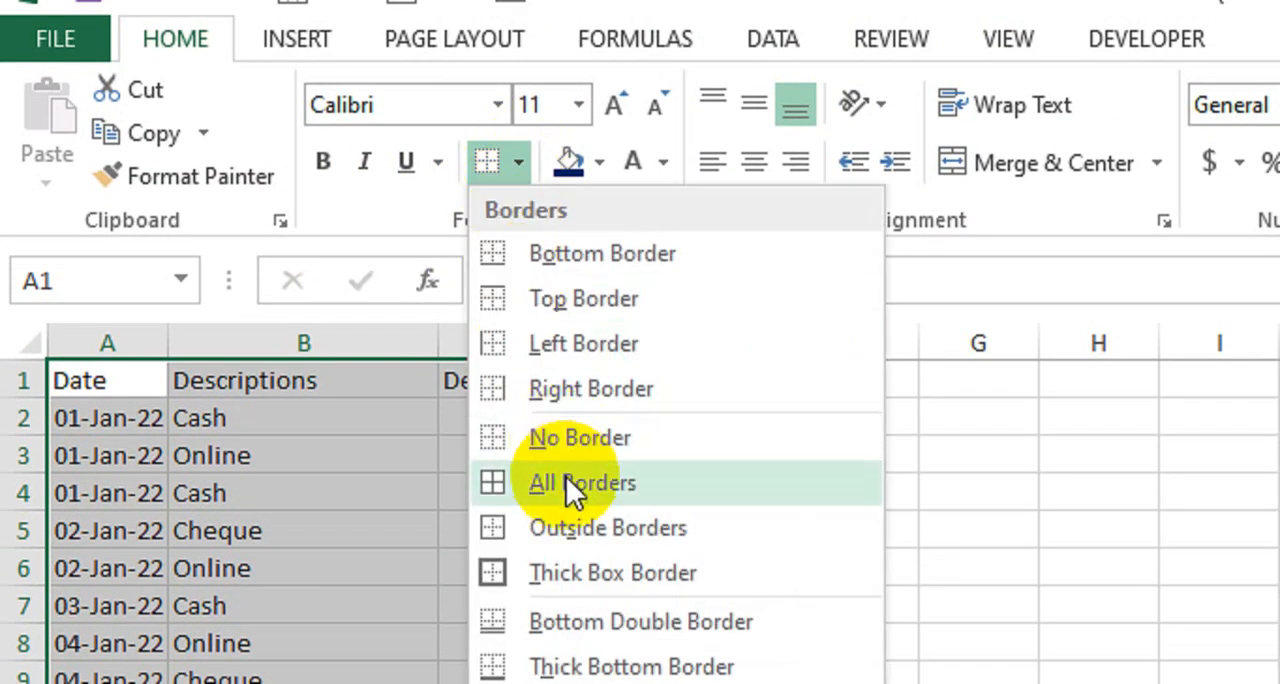
left_click(514, 421)
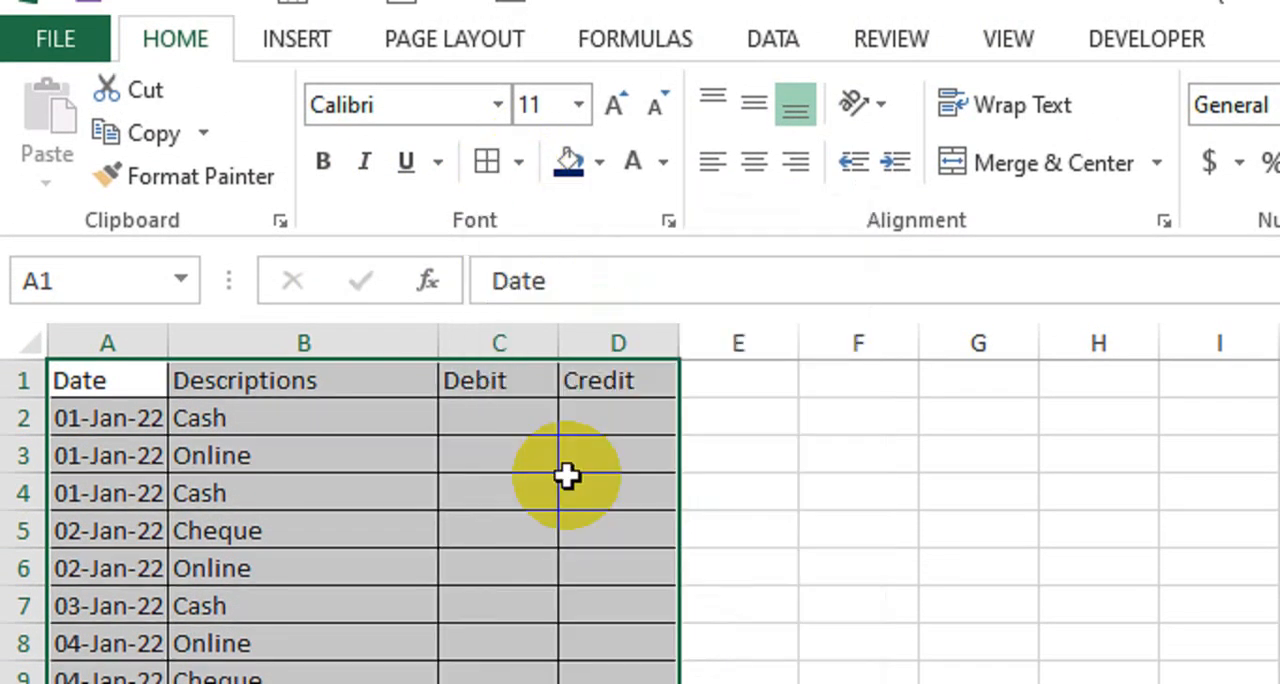
Step: Format the header row A1:D1 as bold with a black fill and white text
left_click_drag(134, 376, 615, 380)
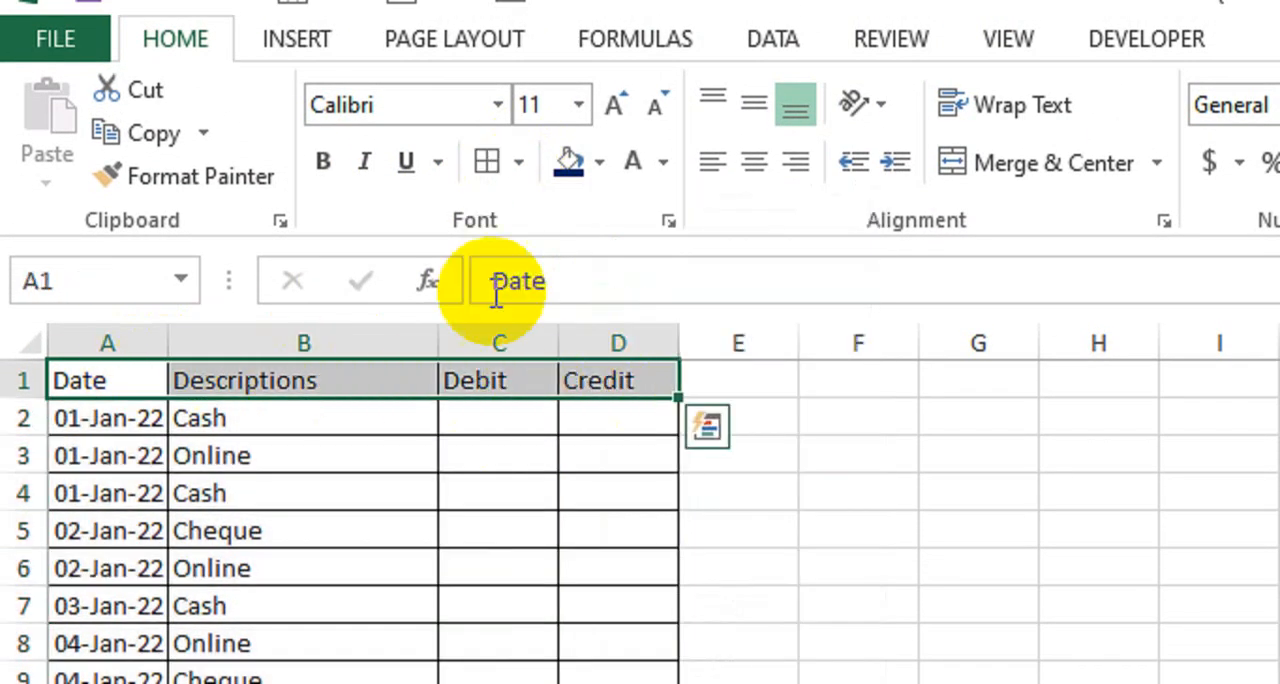
left_click(322, 162)
left_click(598, 161)
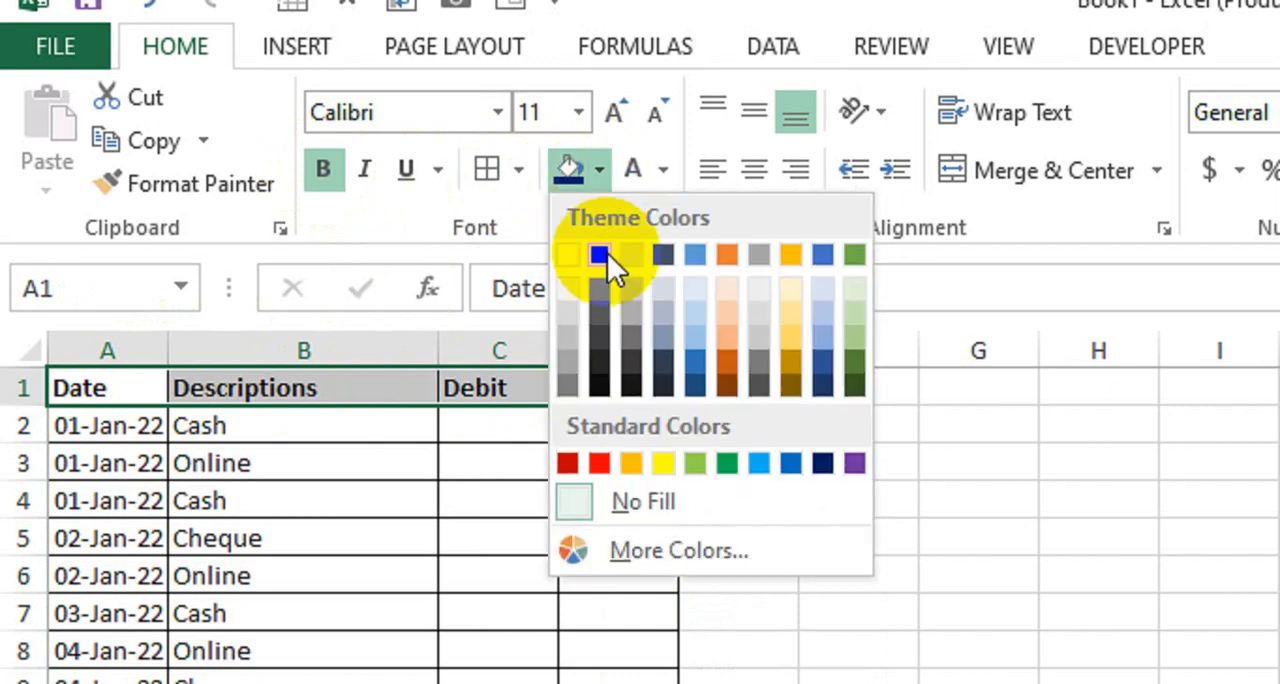
left_click(600, 382)
left_click(633, 169)
left_click(500, 500)
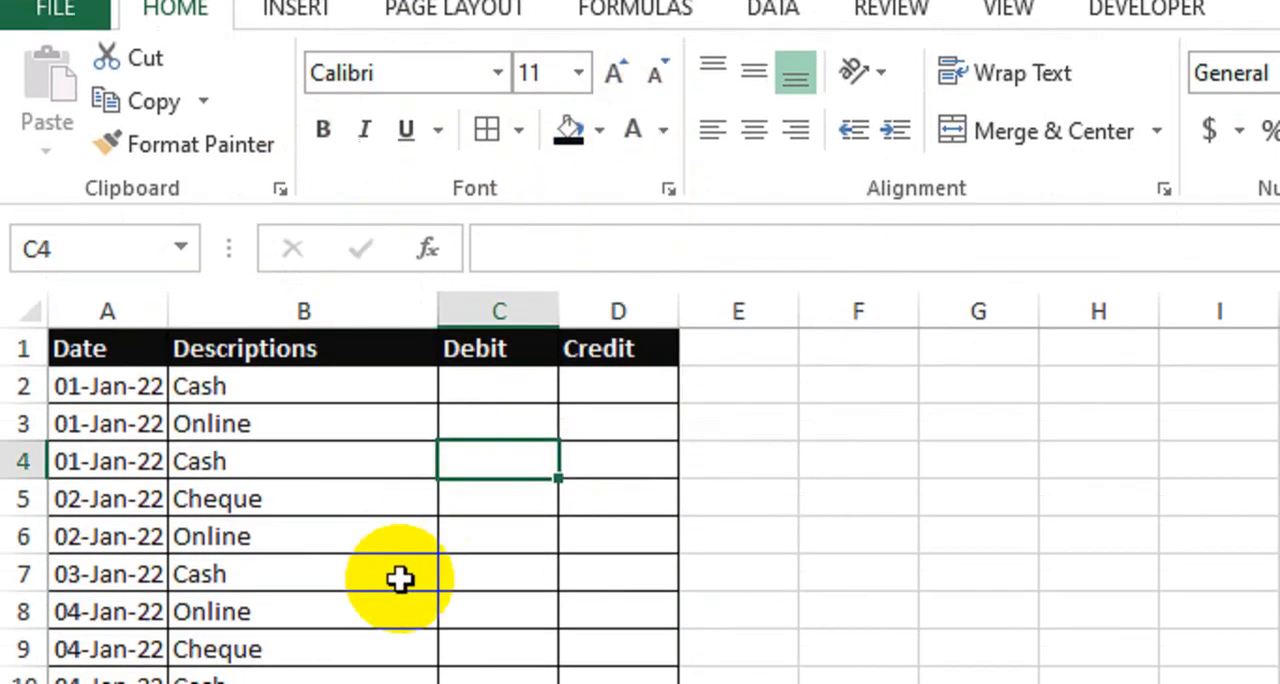
Step: Enter debits of 10000 in C2 and 5000 in C3, and a credit of 15000 in D4
left_click(468, 388)
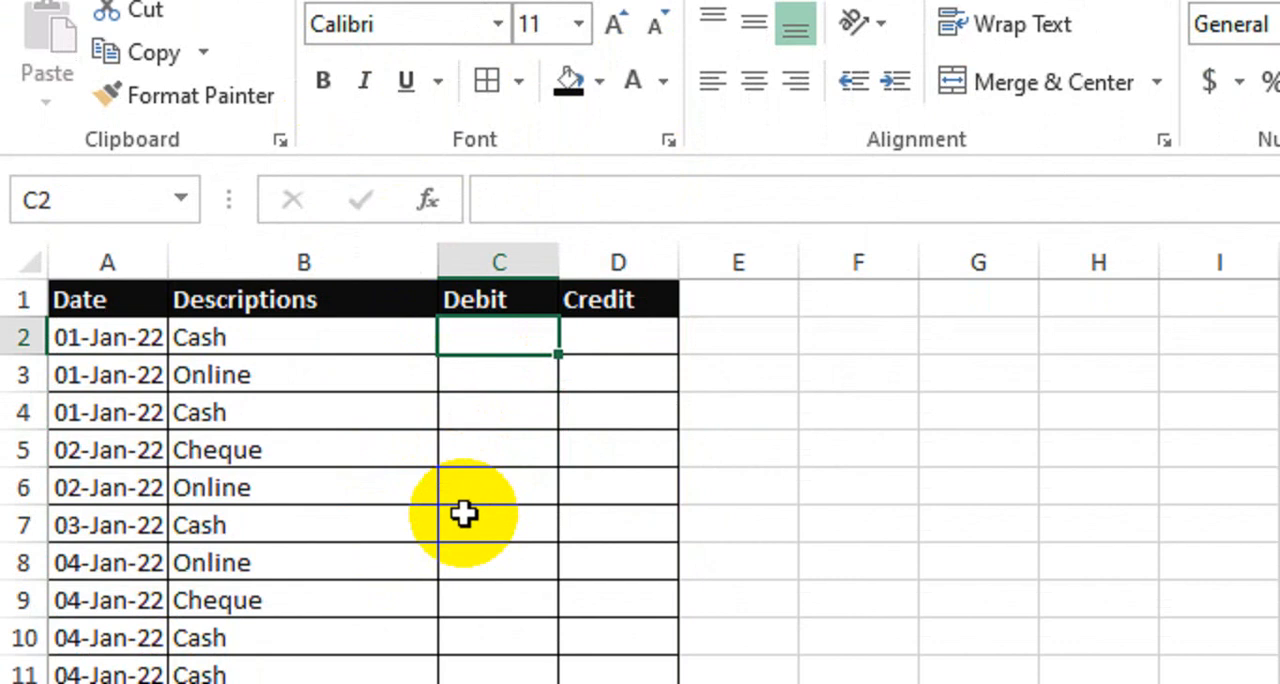
type("10000")
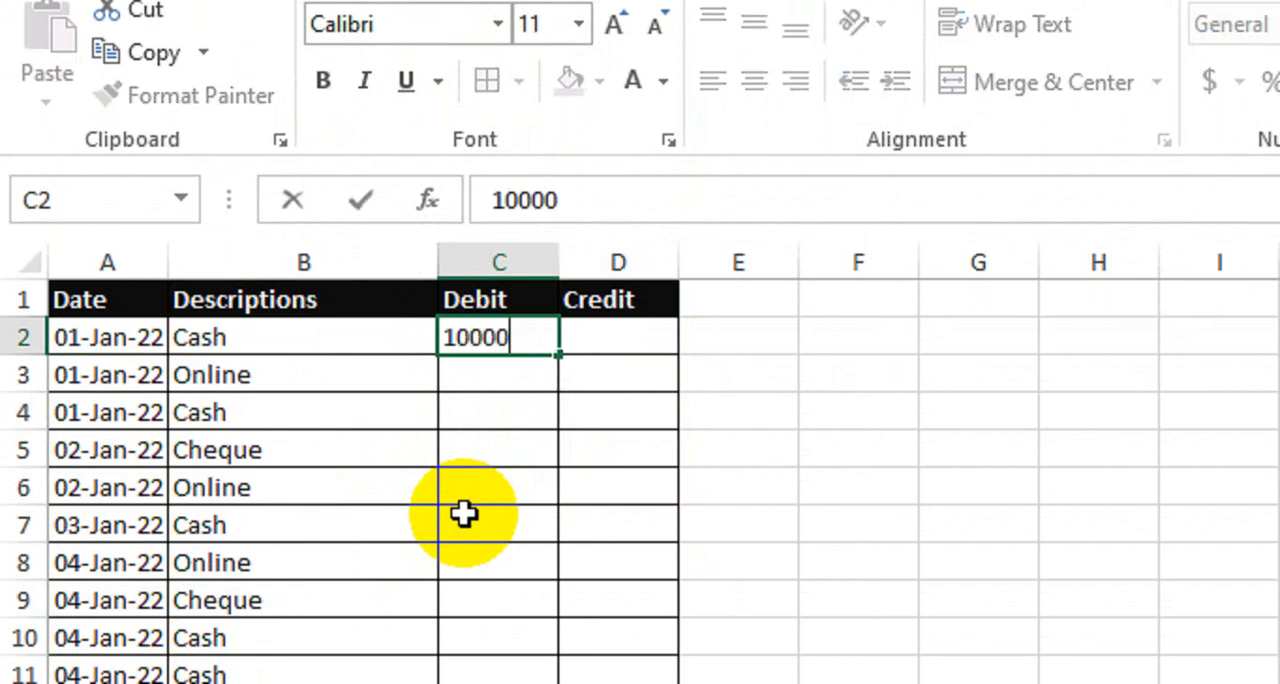
key("Return")
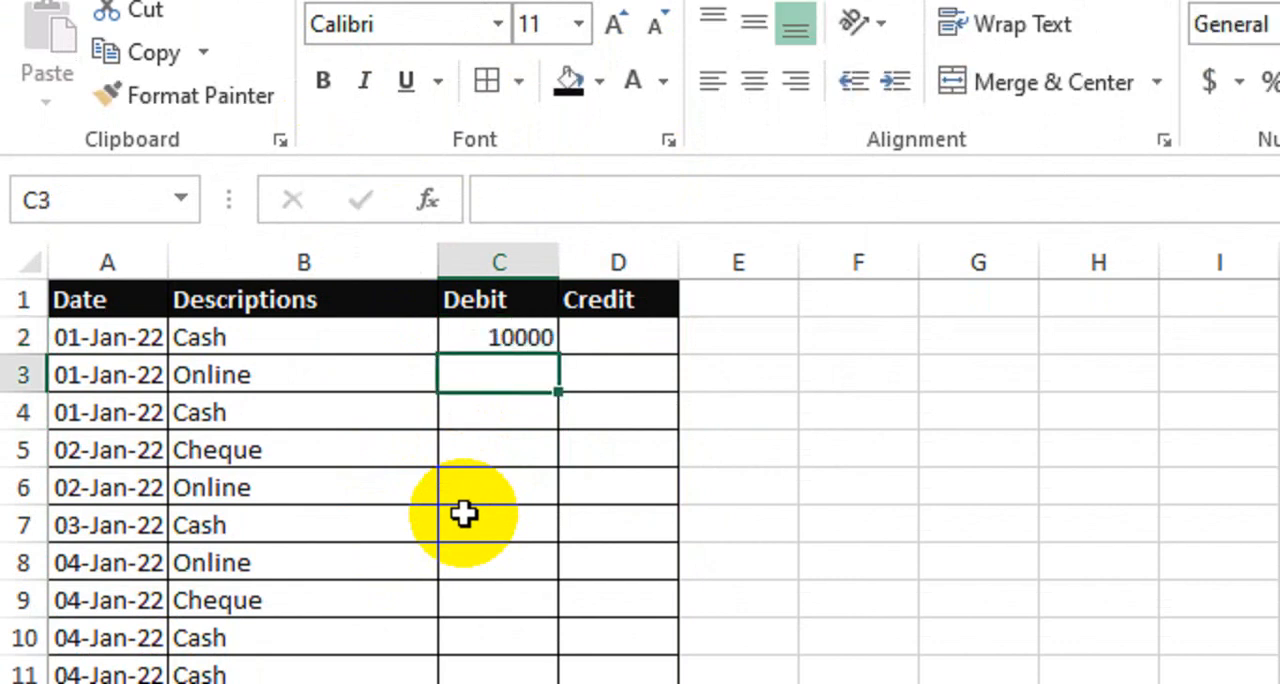
type("5000")
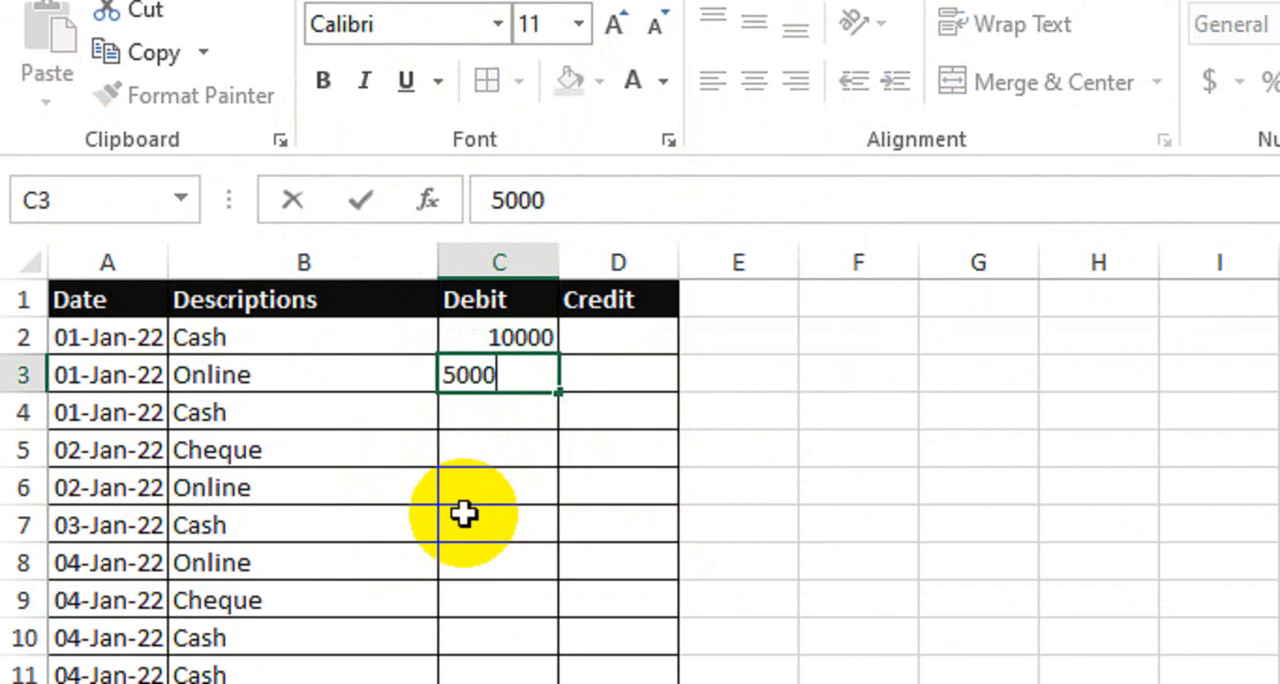
key("Return")
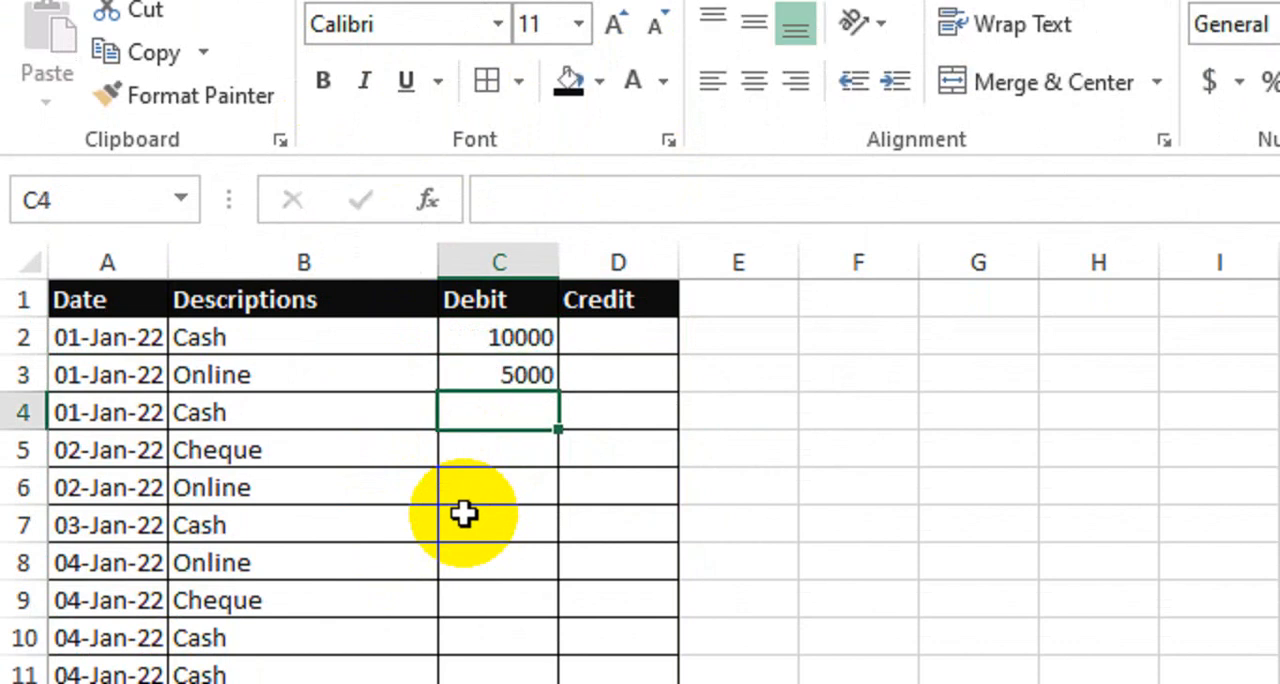
key("Right")
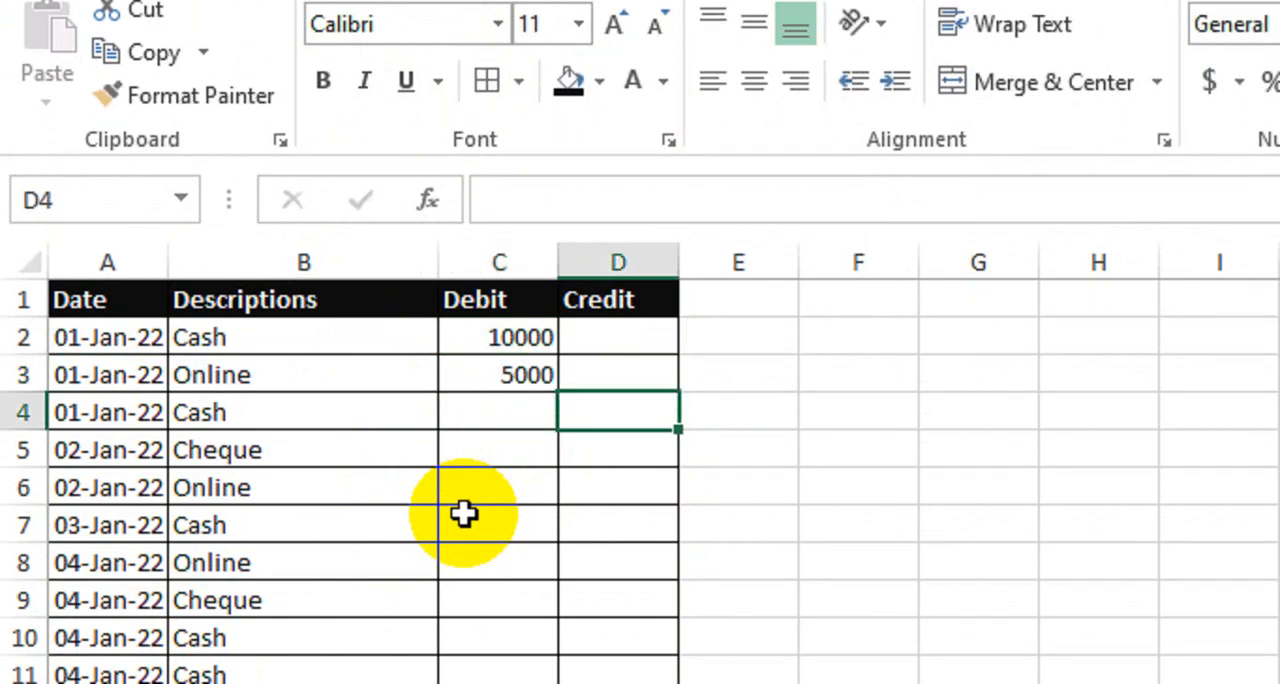
type("15000")
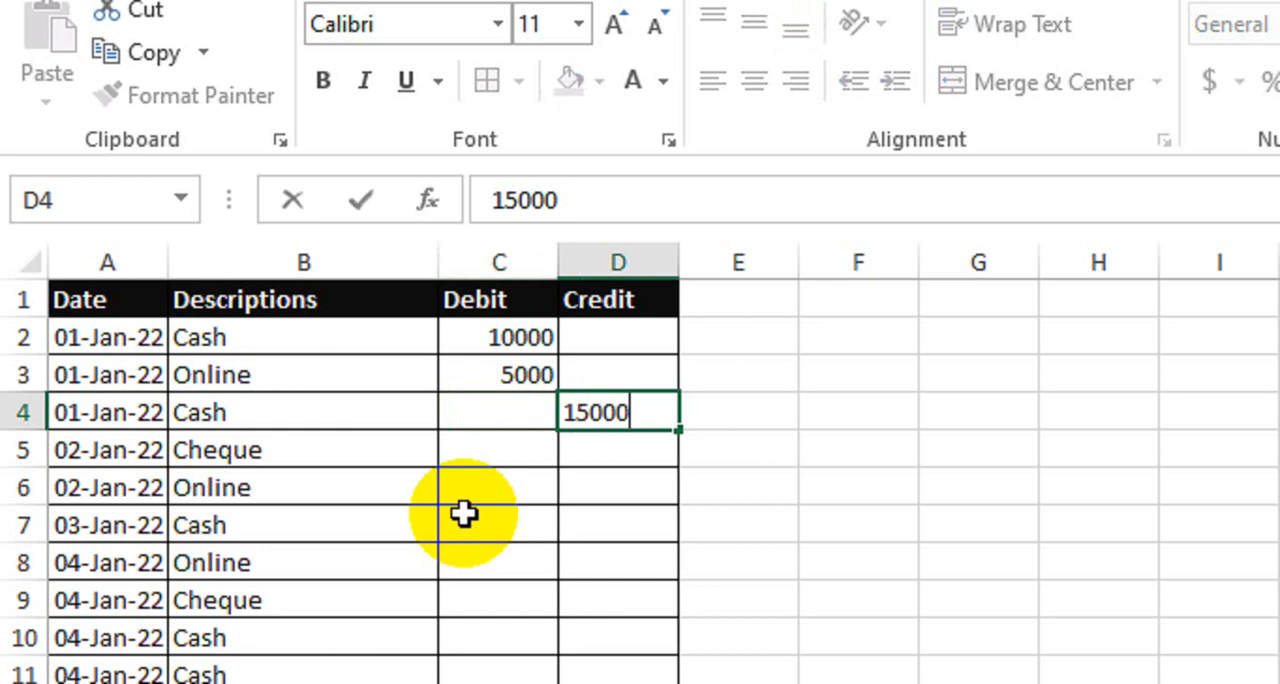
key("Return")
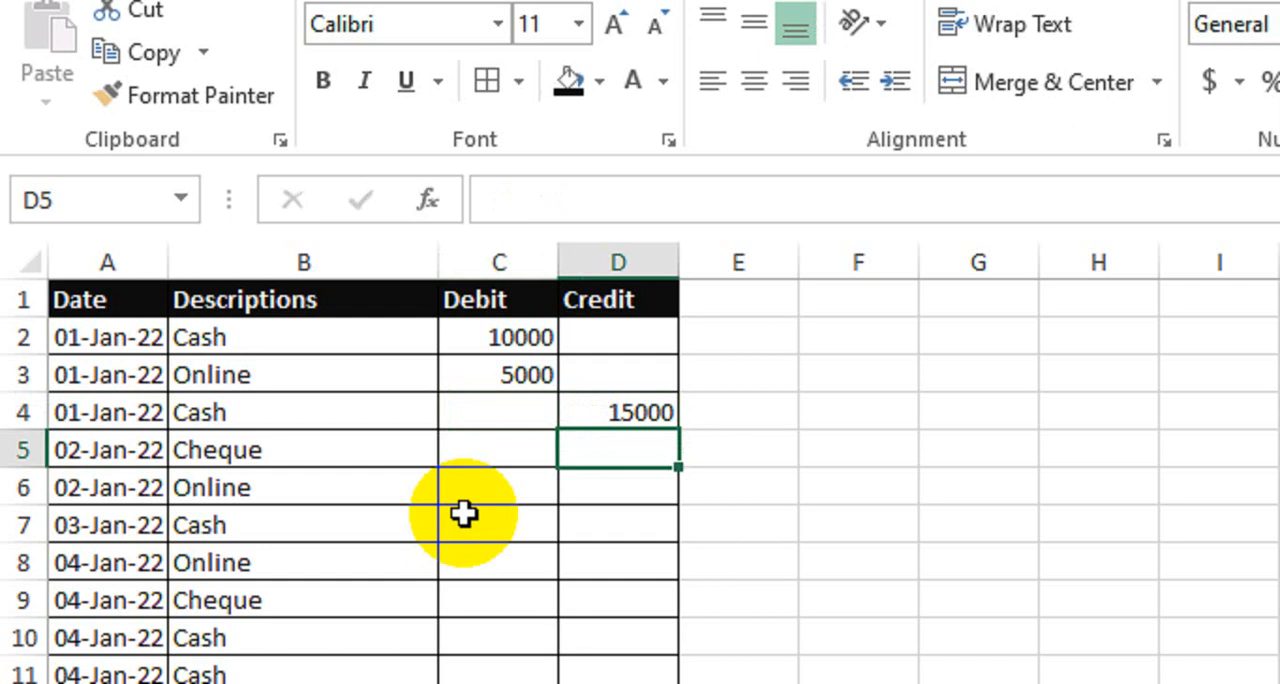
Step: Enter a debit of 25000 in C5 and a credit of 5000 in D6 for the 02-Jan-22 rows
key("Left")
type("25000")
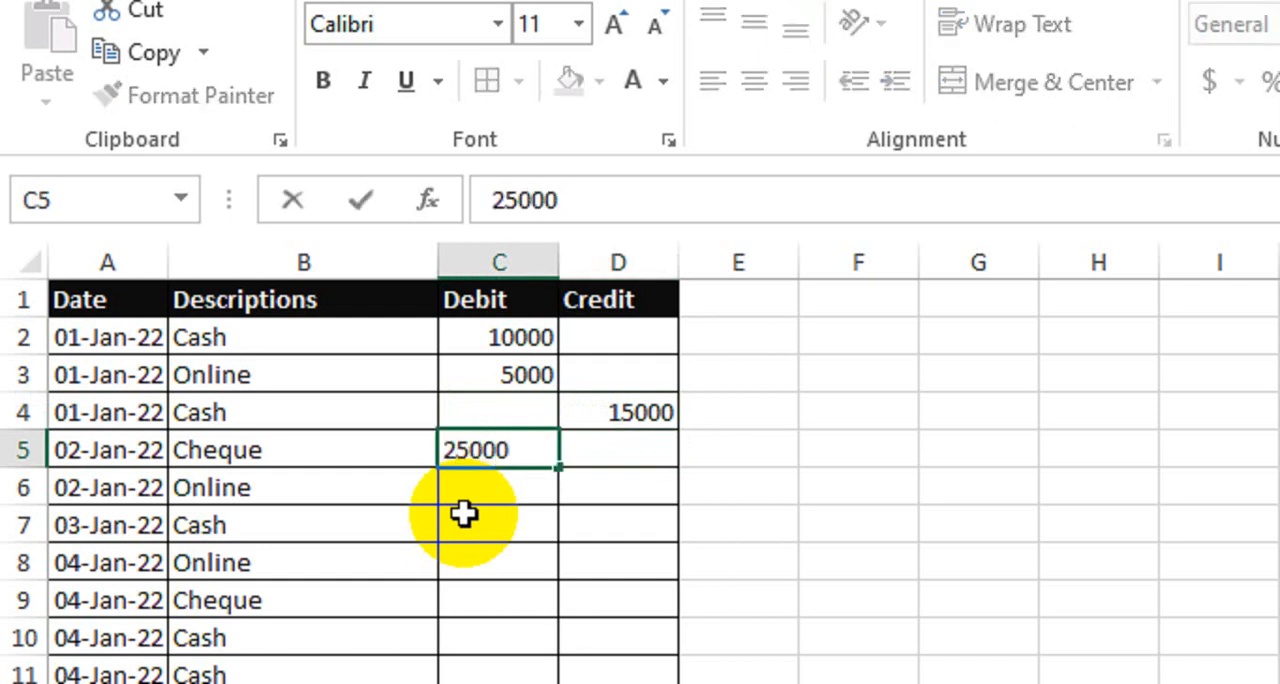
key("Return")
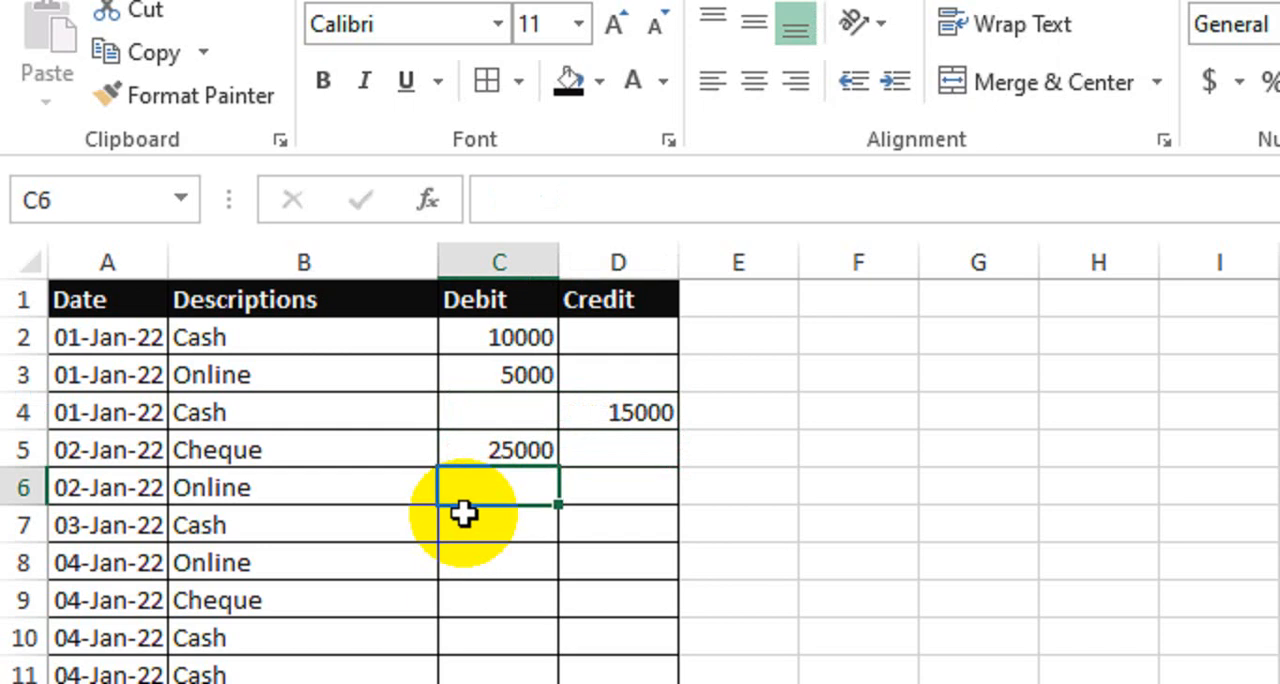
key("Right")
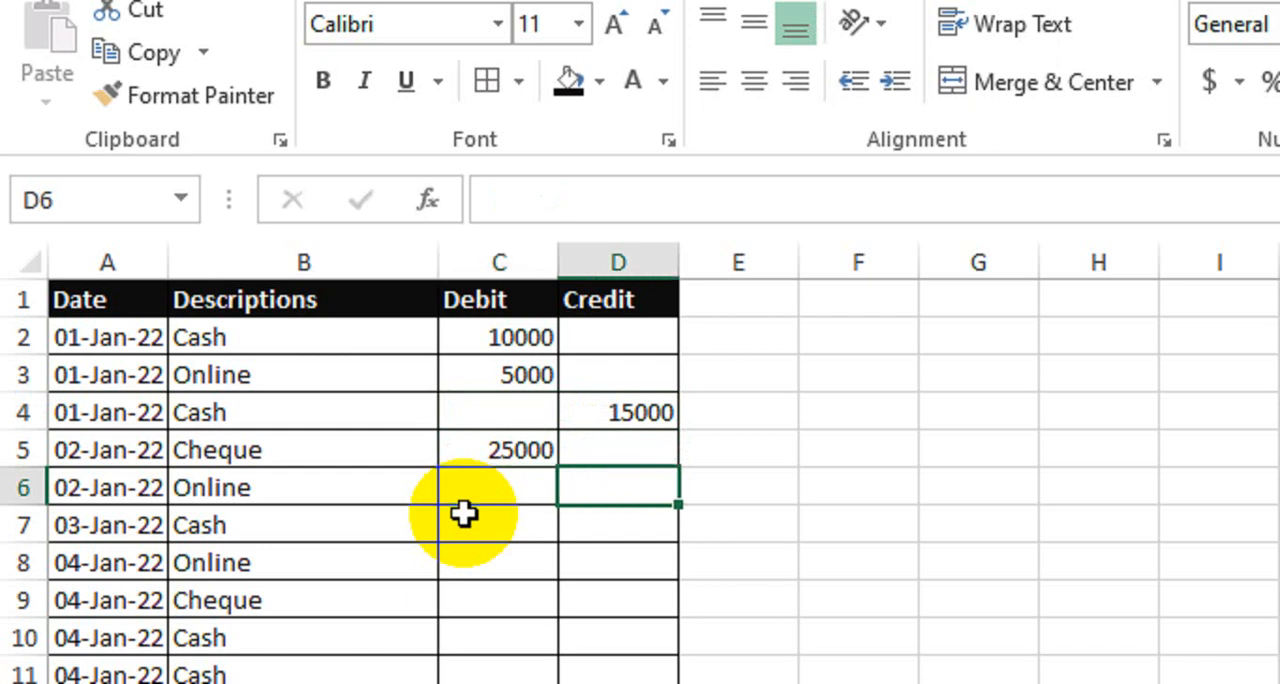
type("5000")
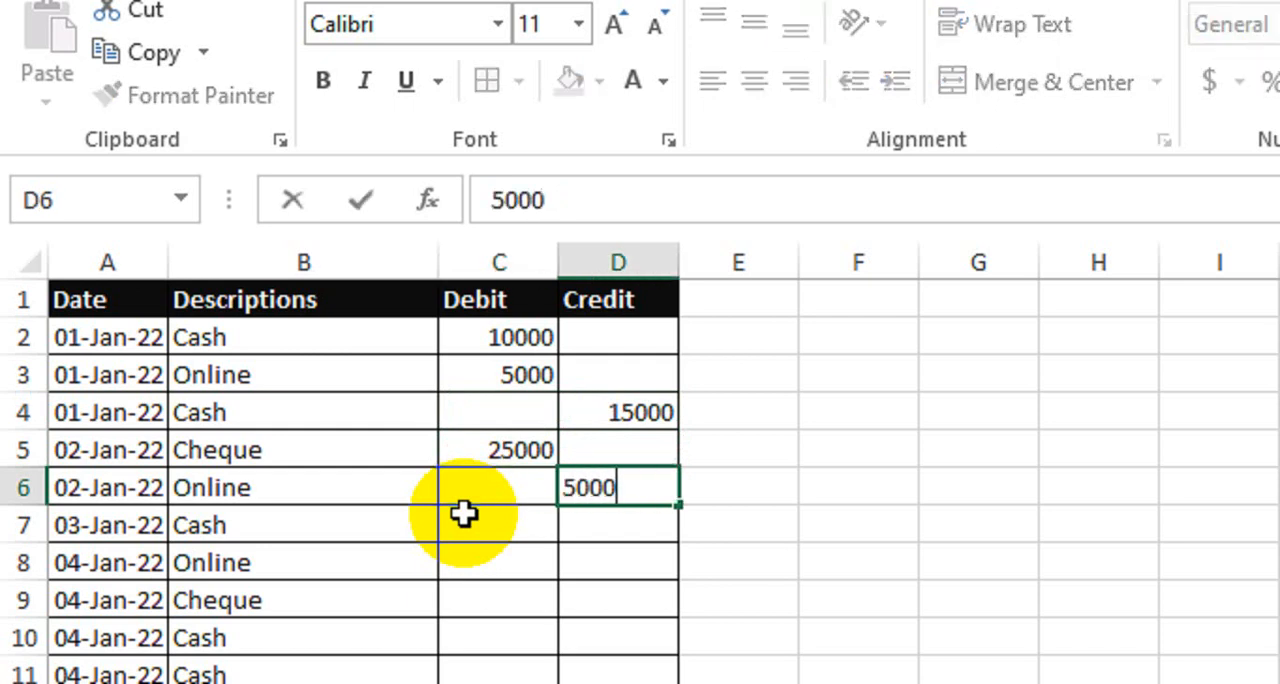
key("Return")
Step: Enter credits of 10000, 12000 and 6000 in cells D7 through D9
type("10000")
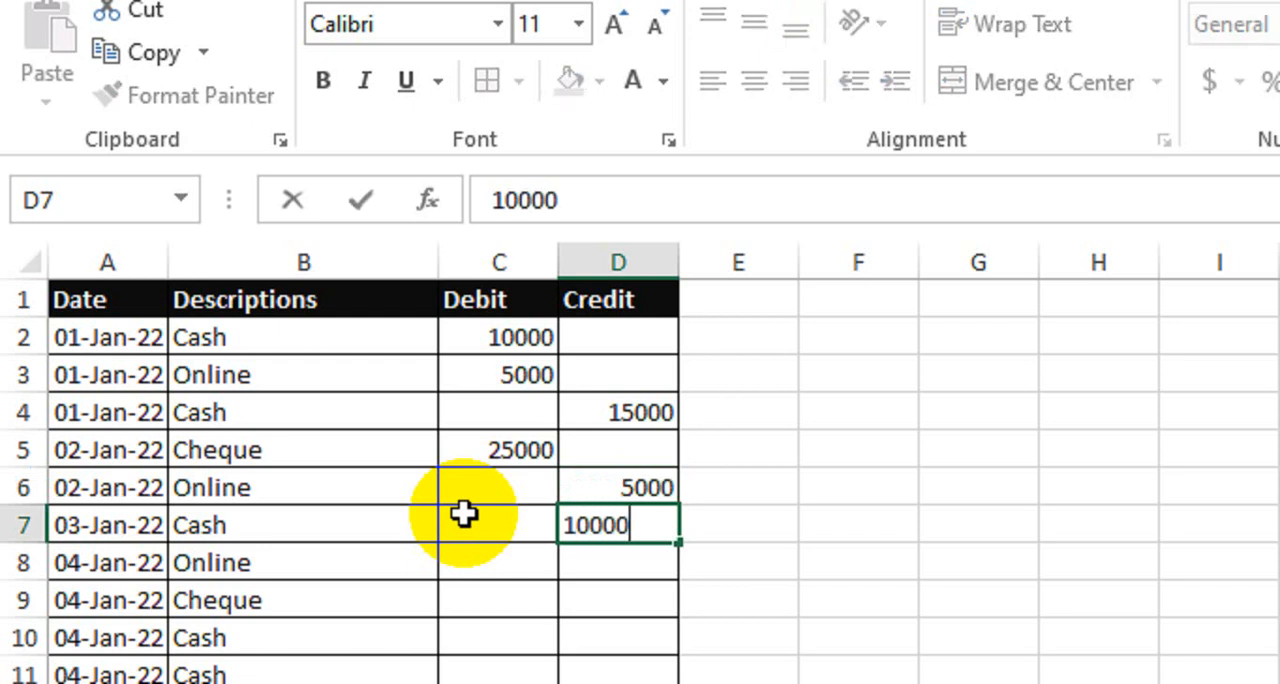
key("Return")
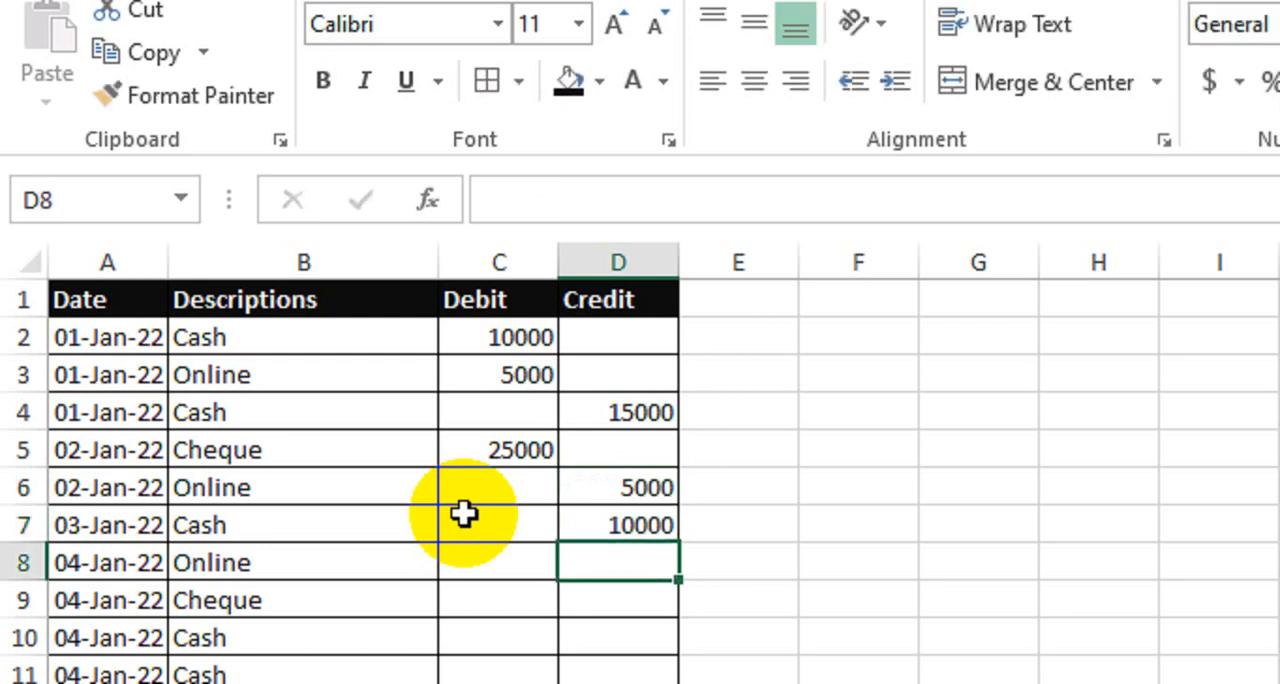
type("12000")
key("Return")
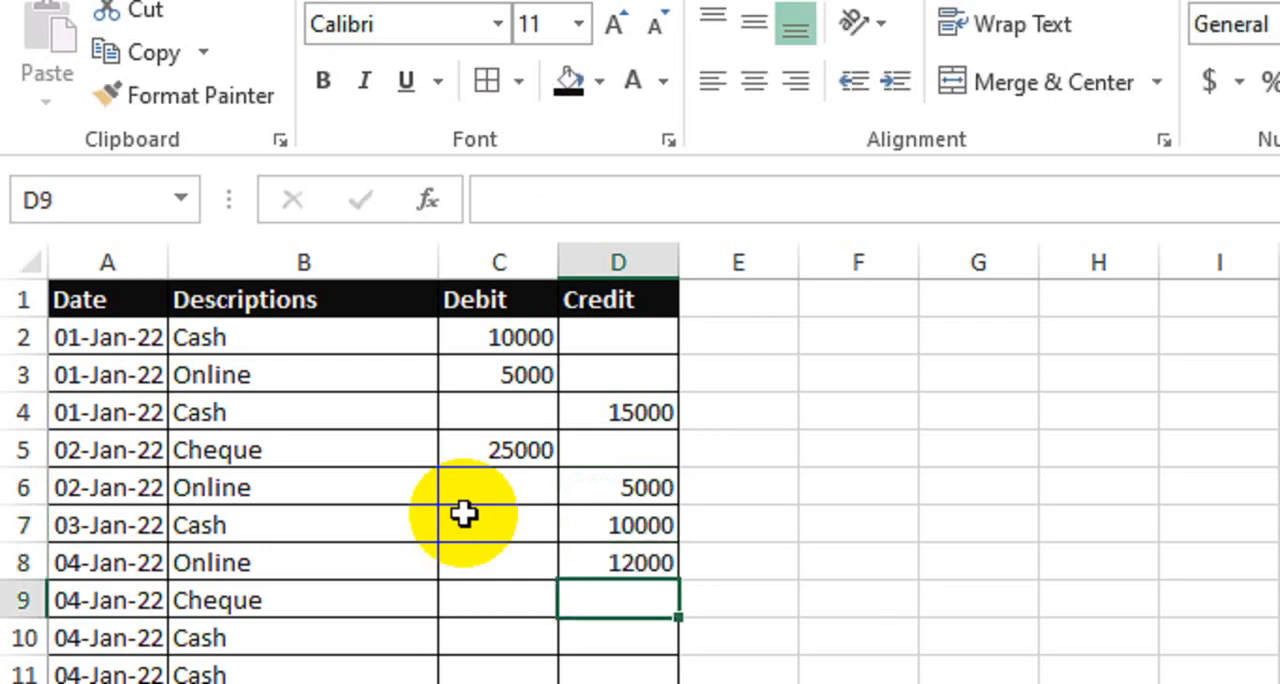
type("6000")
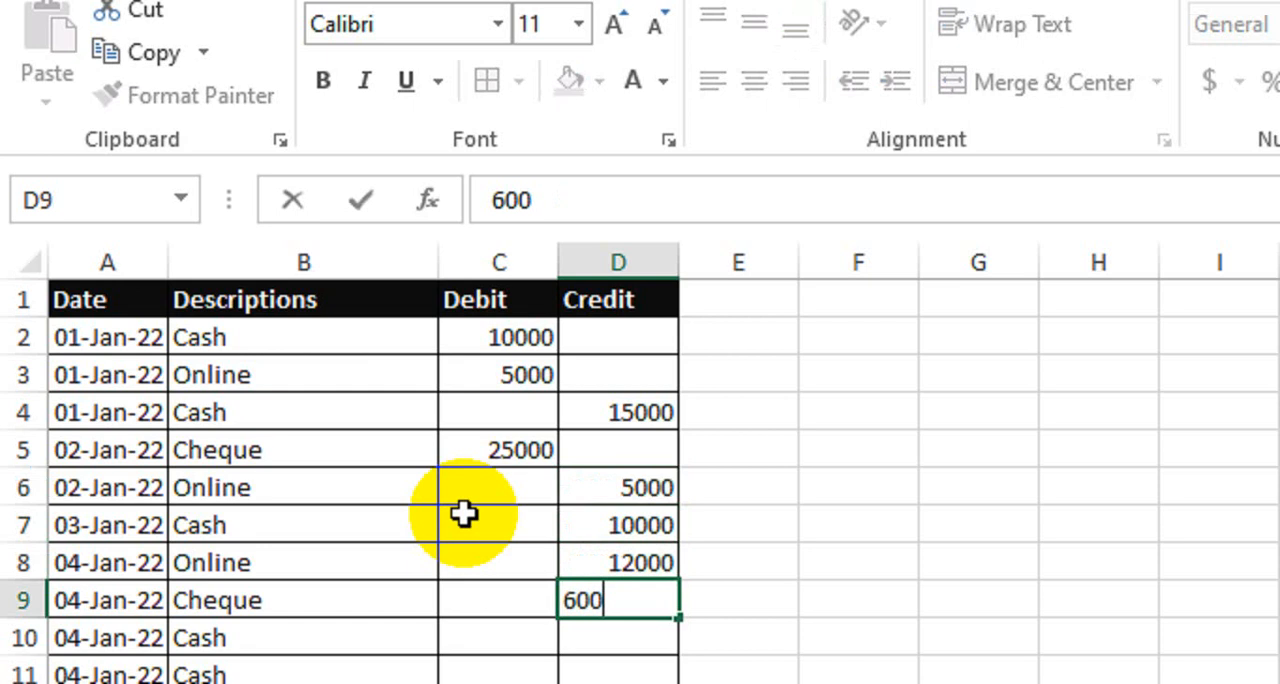
key("Return")
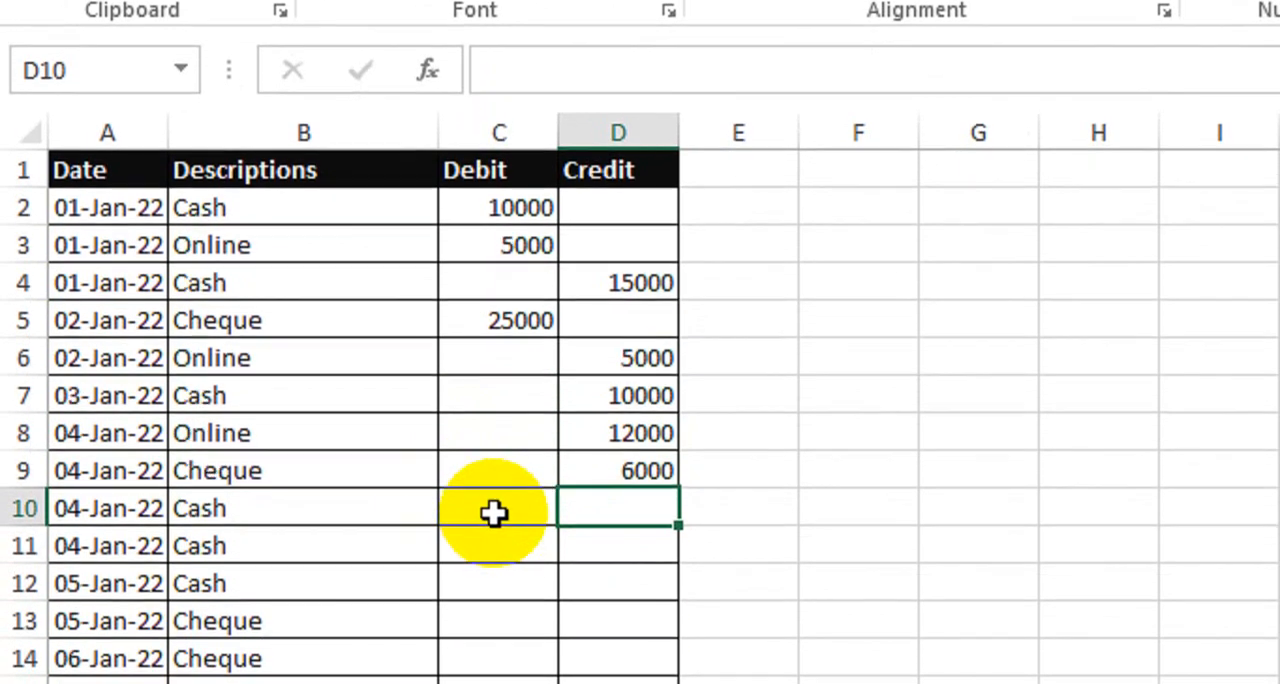
Step: Enter a debit of 8000 in C10 and credits of 15000 in both D11 and D12
left_click(494, 513)
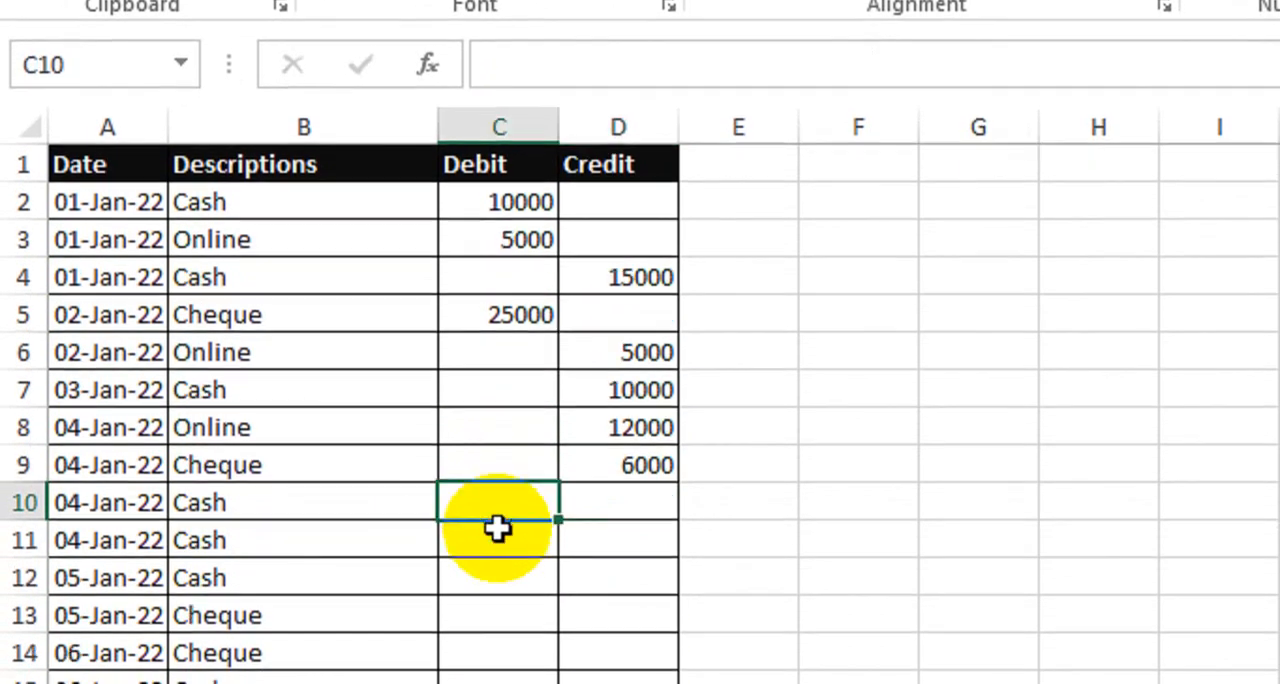
type("8000")
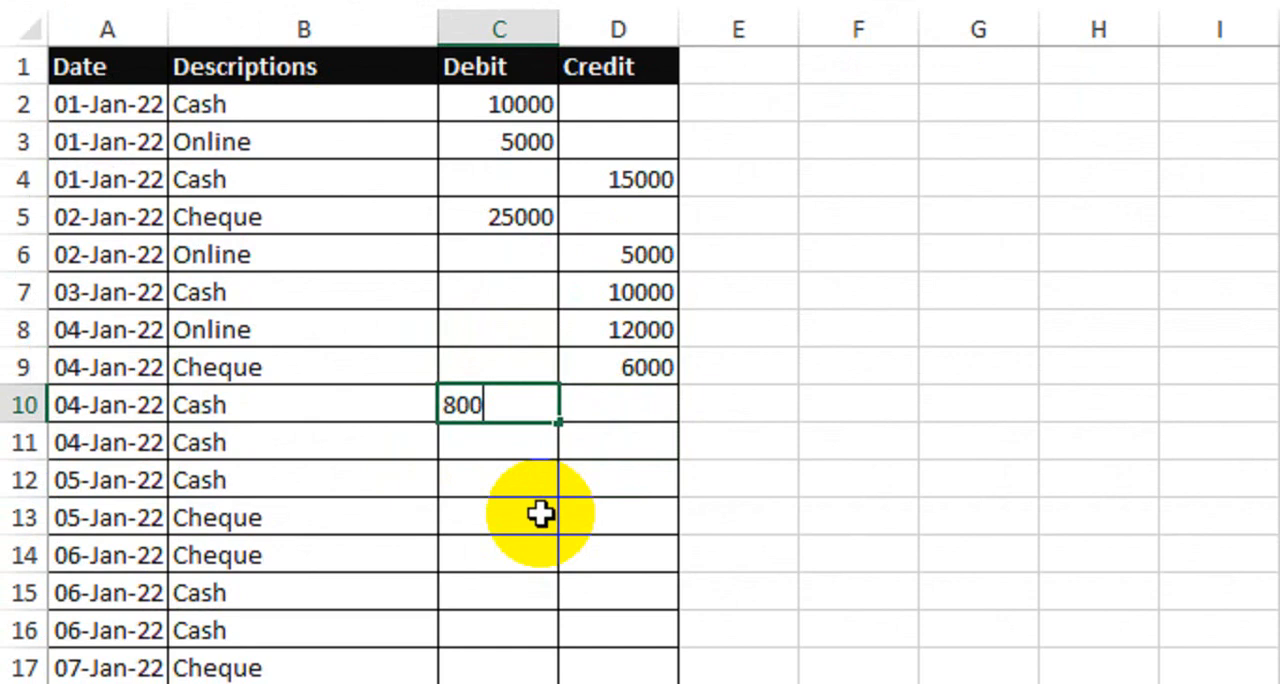
key("Return")
key("Tab")
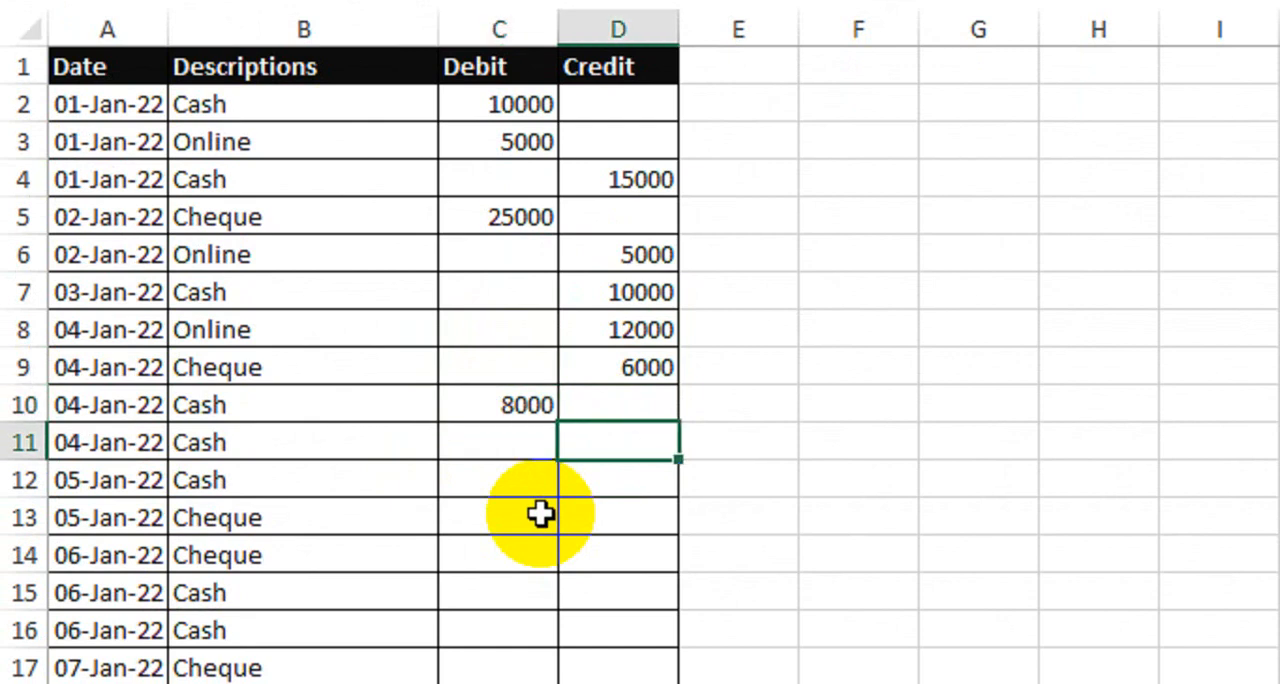
type("15000")
key("Return")
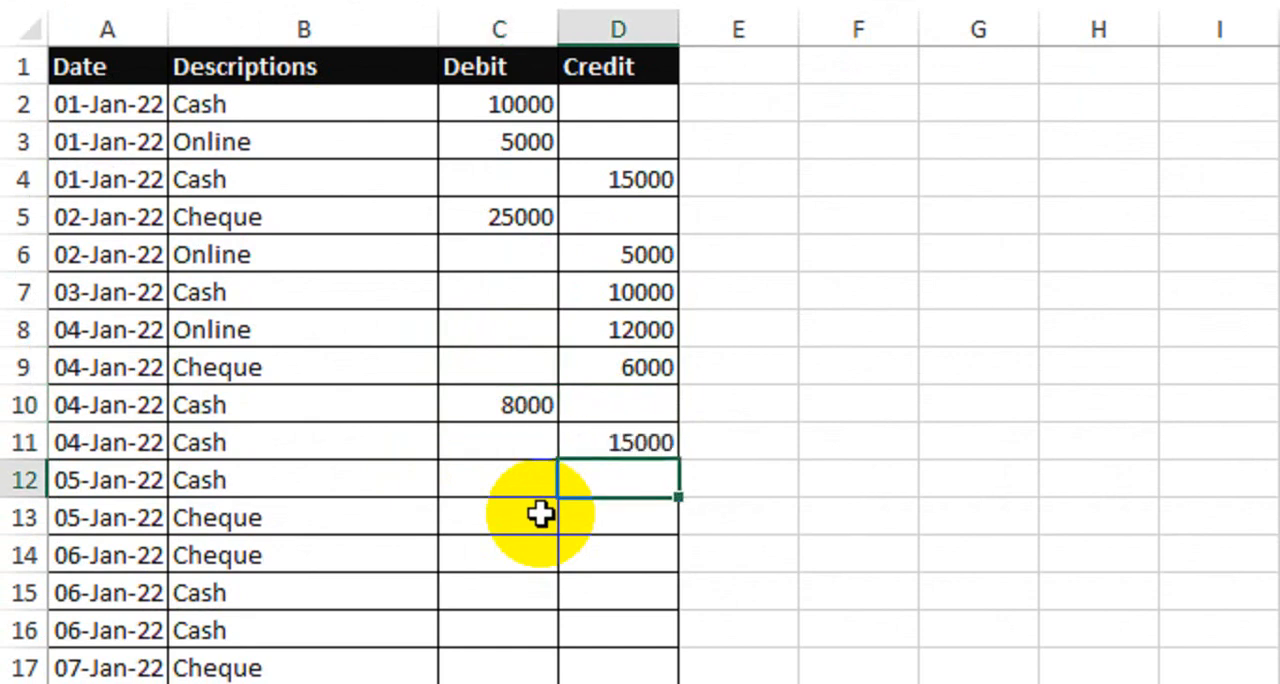
type("15000")
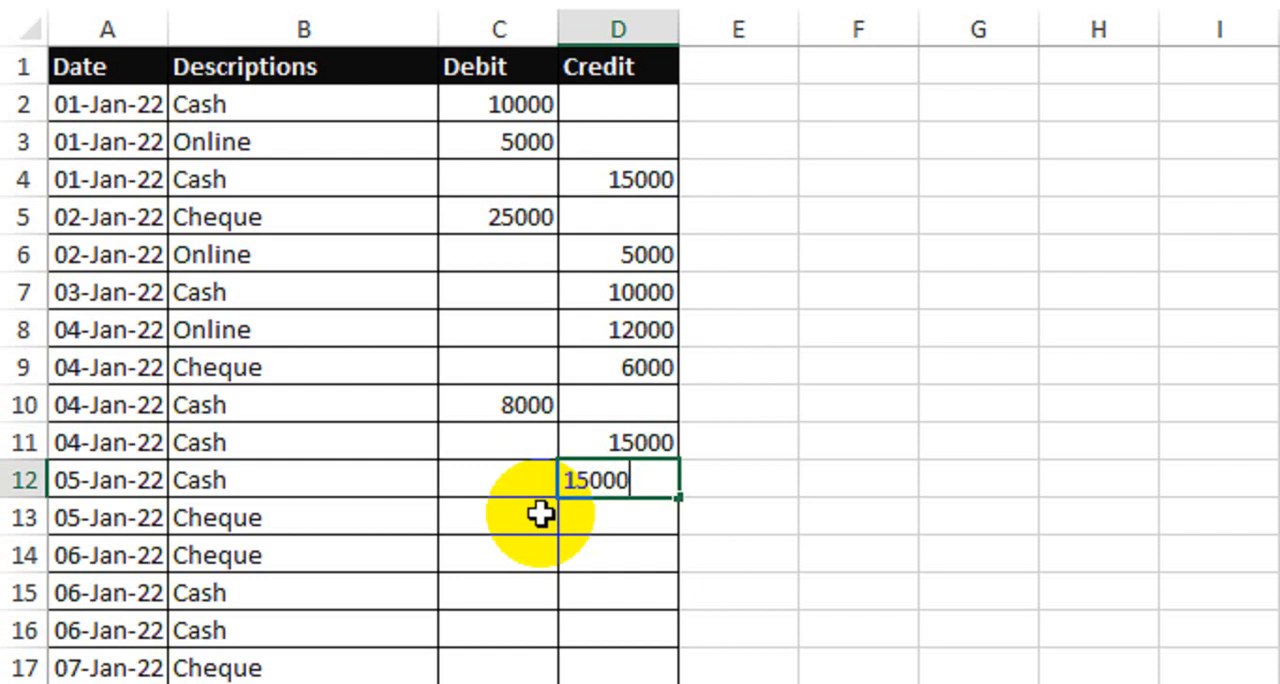
key("Return")
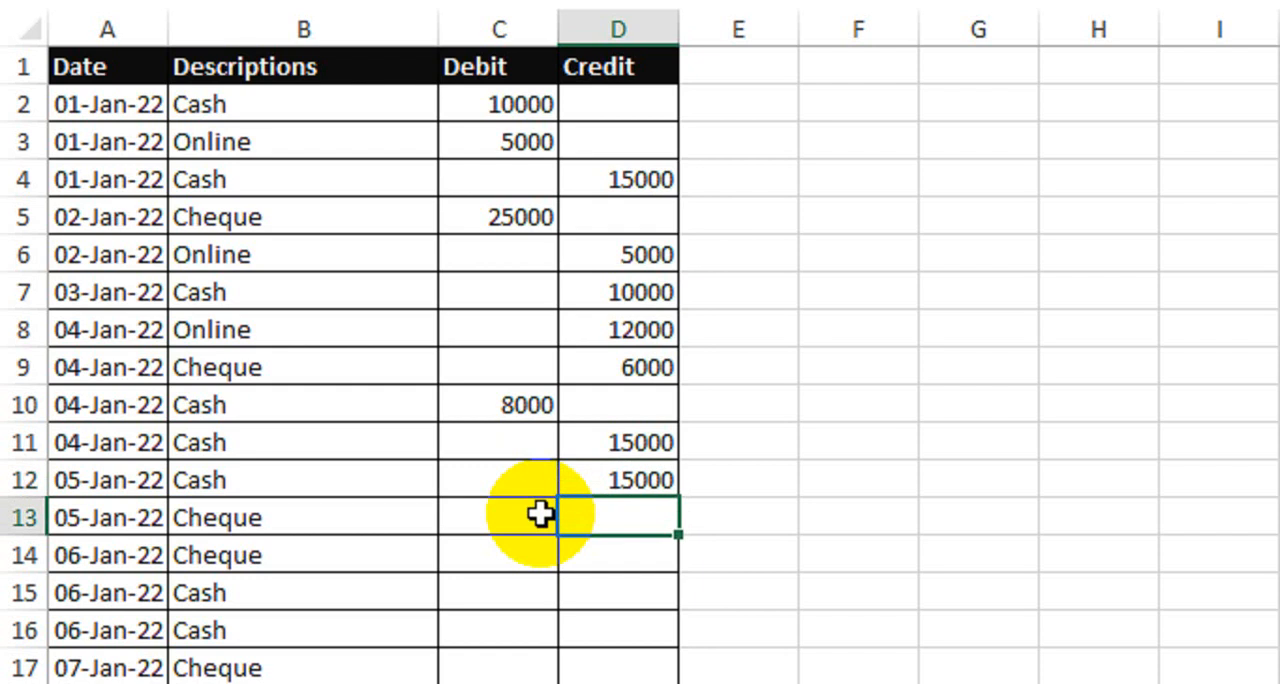
Step: Enter debits of 14000 in C13 and 20000 in C14 for the two Cheque rows
left_click(540, 513)
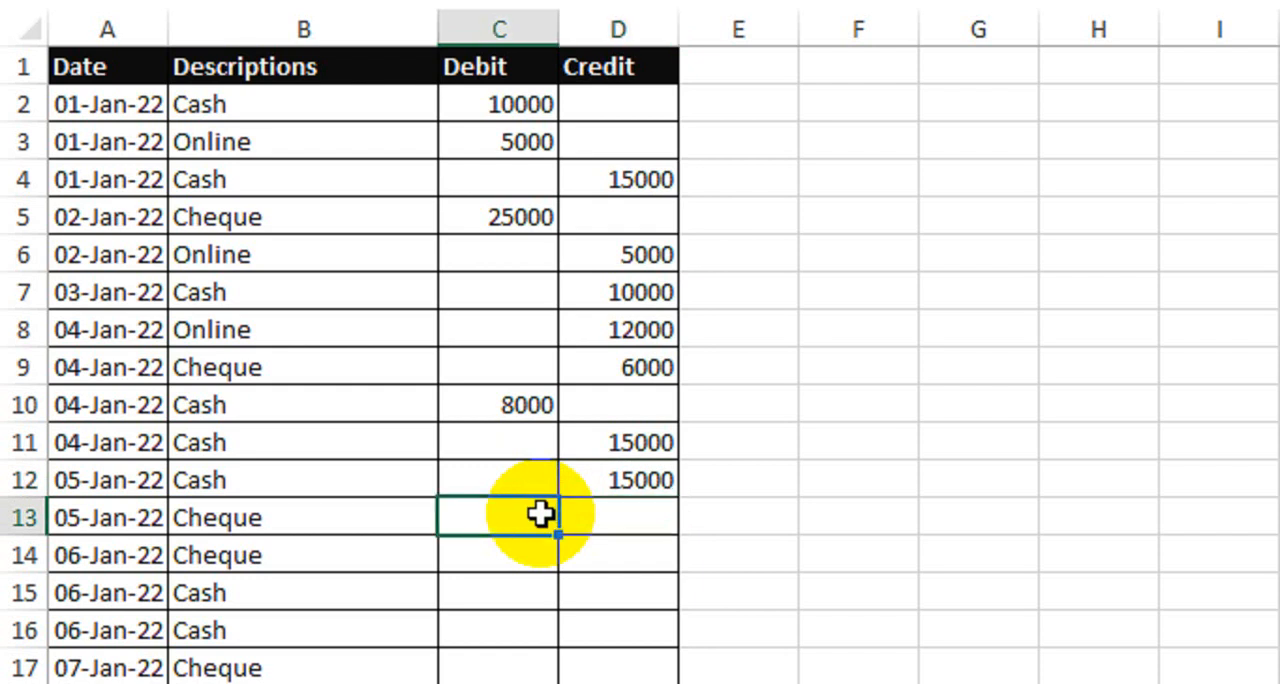
type("14000")
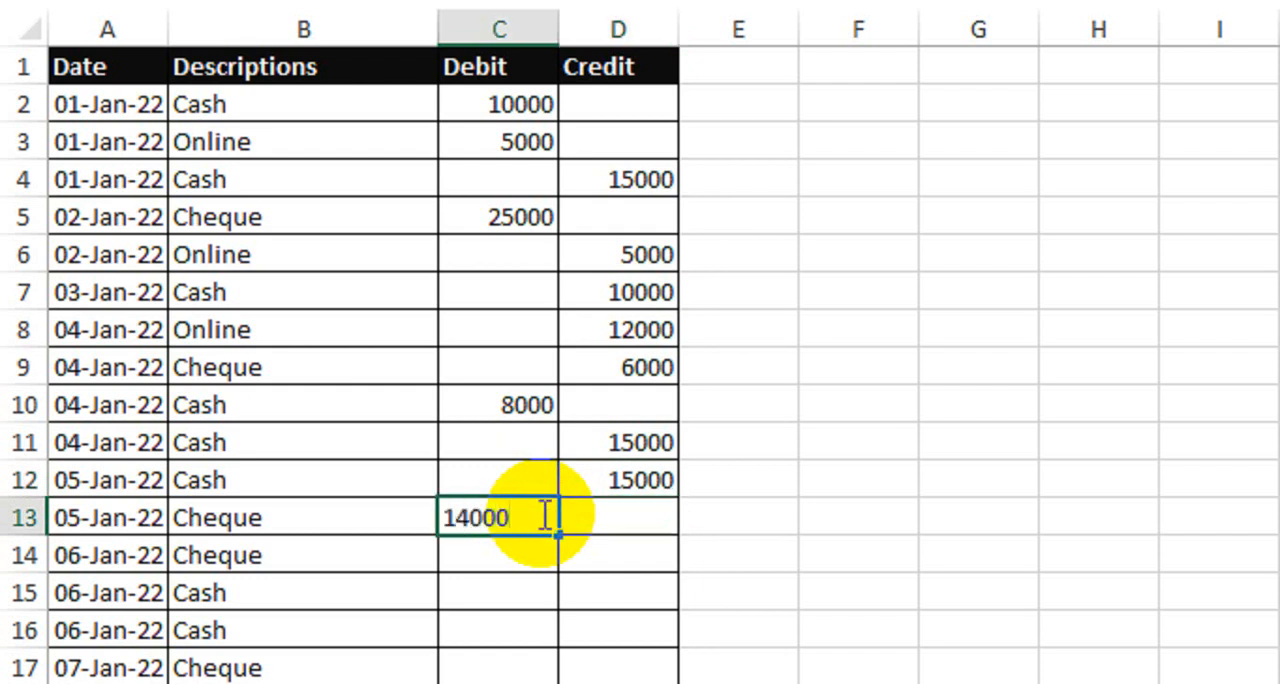
key("Return")
type("20000")
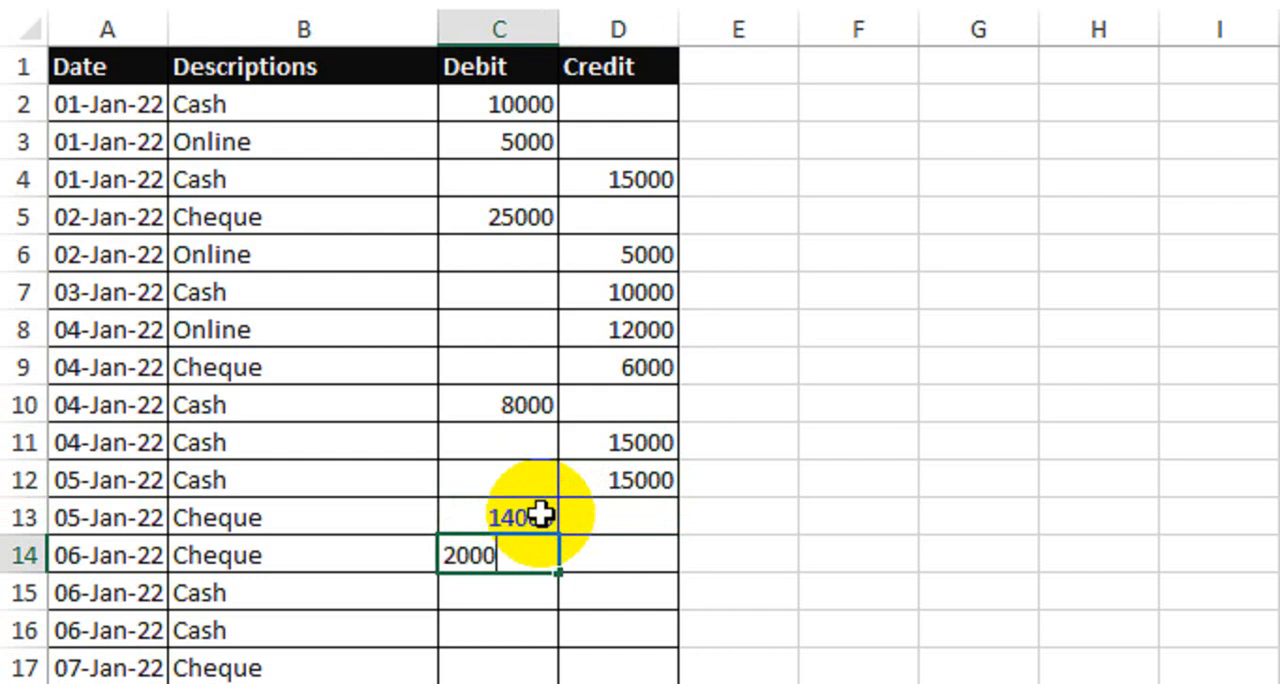
key("Return")
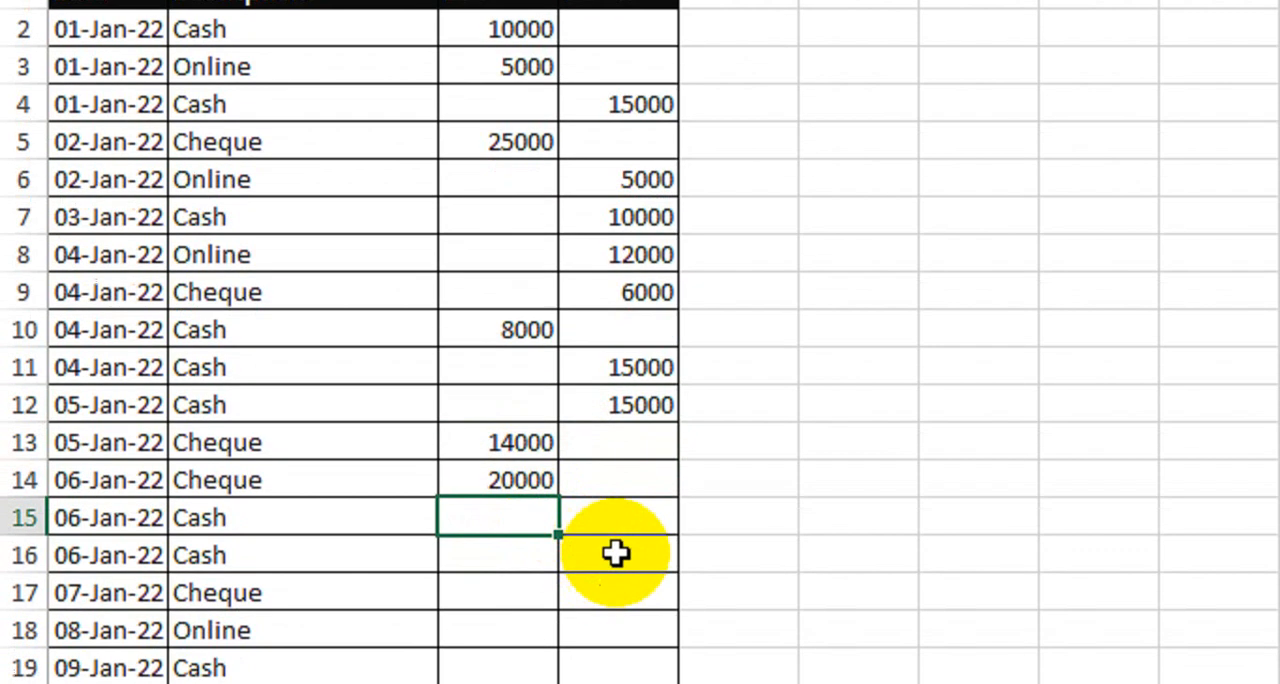
Step: Enter credits of 5000, 6000, 25000 and 30000 in cells D15 through D18
left_click(636, 597)
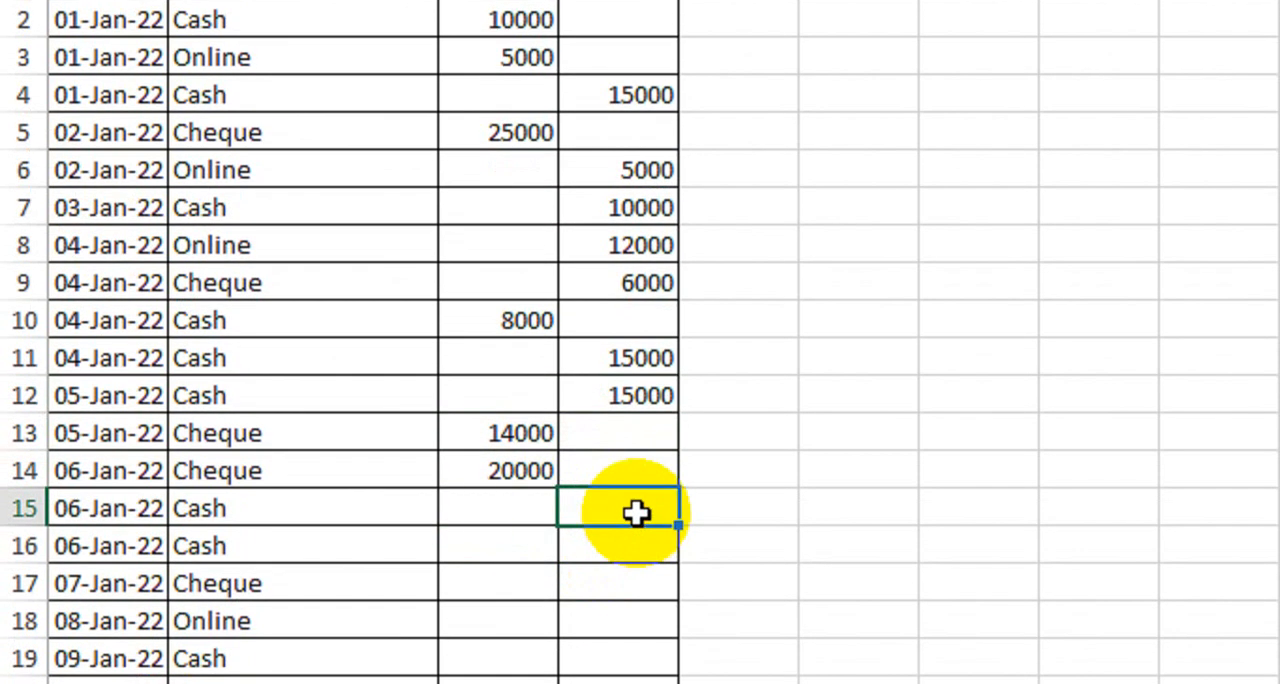
type("5000")
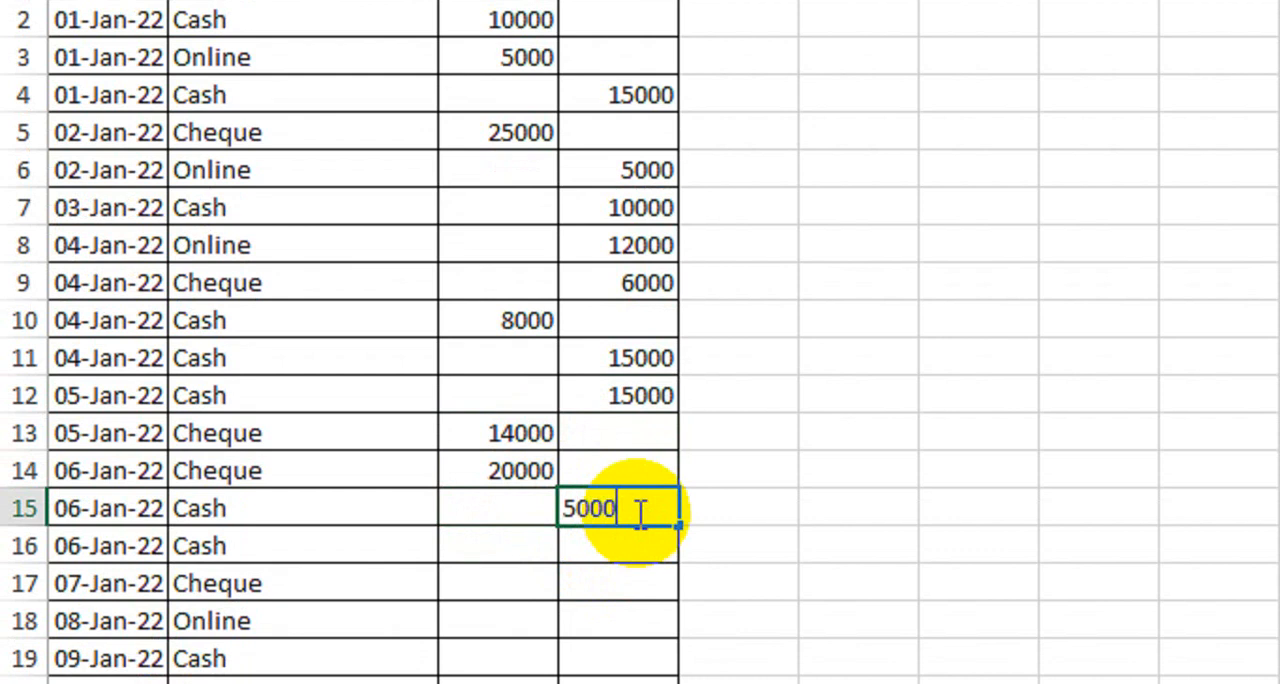
key("Return")
type("6000")
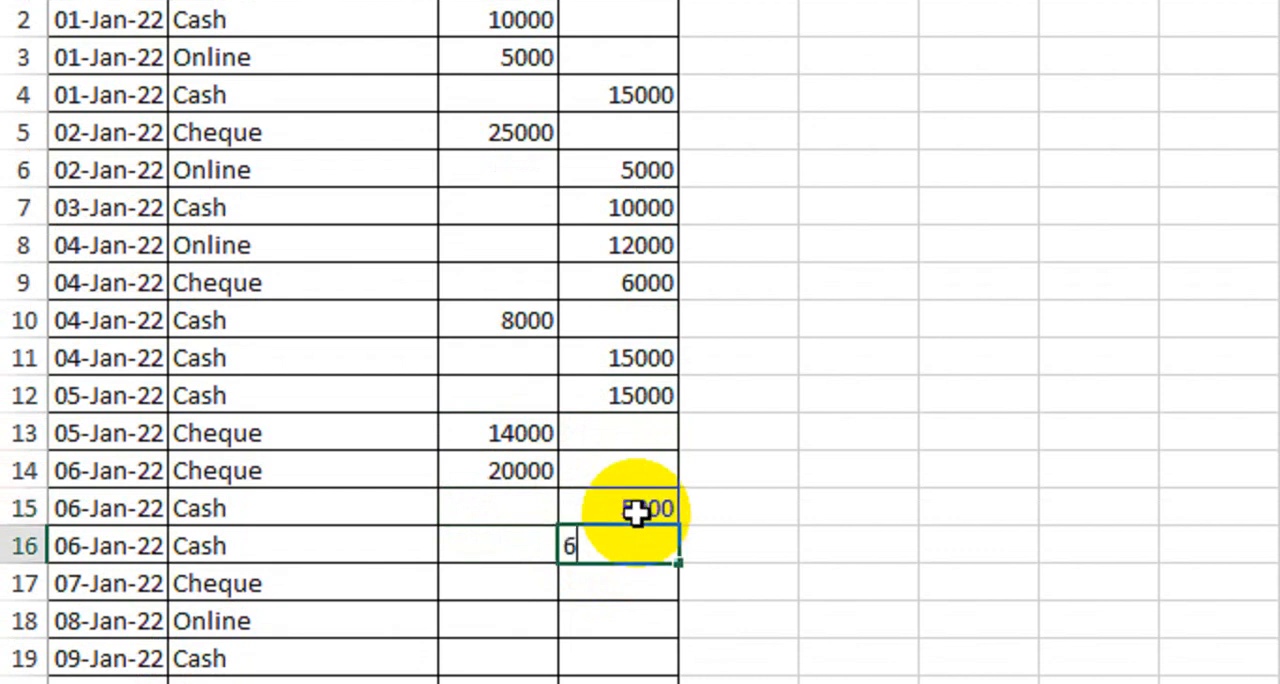
key("Return")
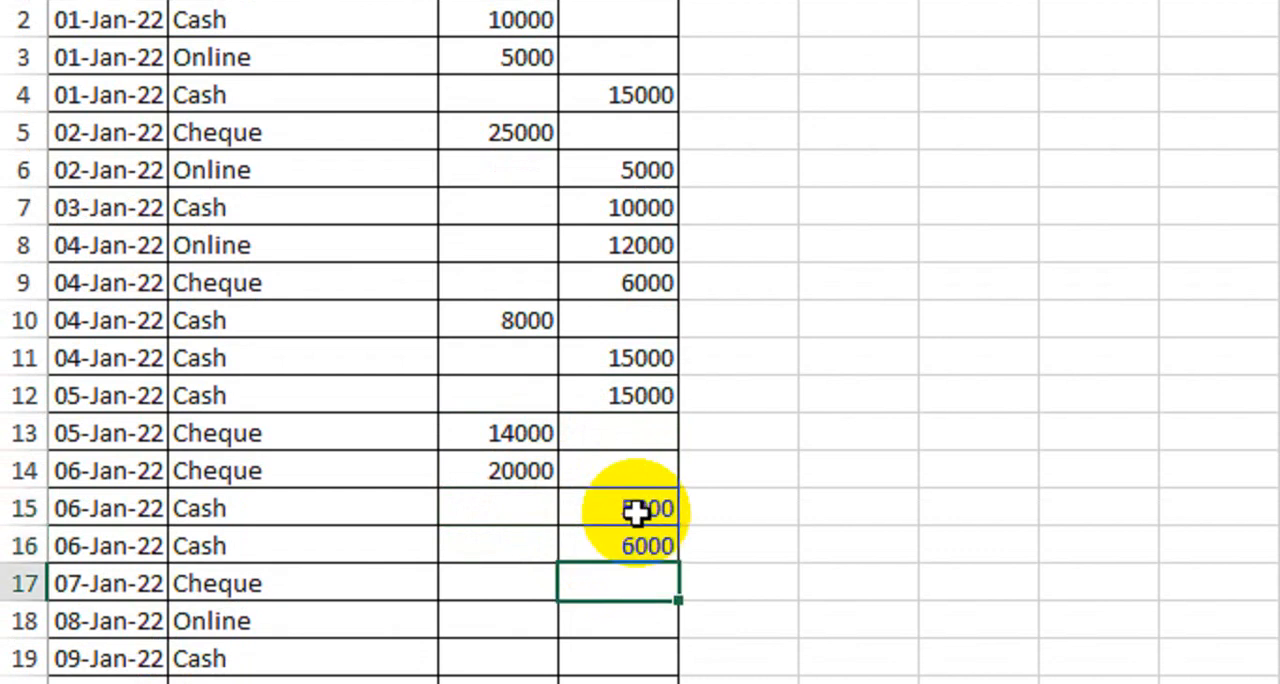
type("25000")
key("Return")
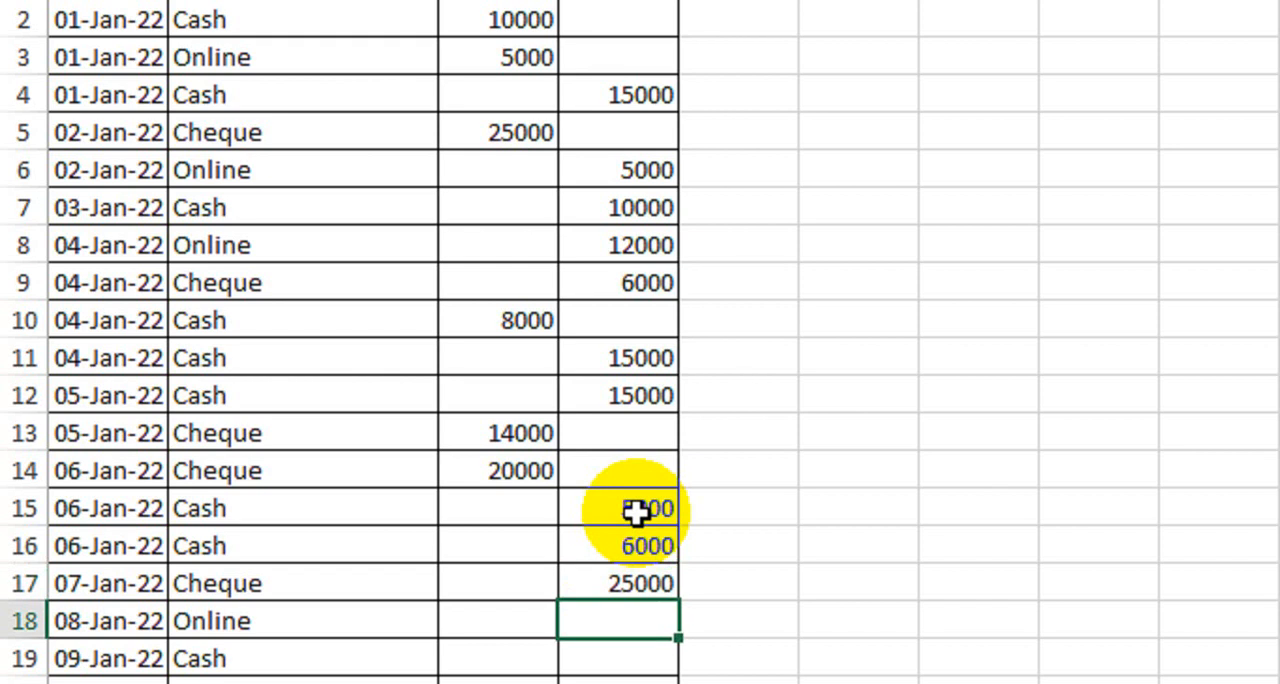
type("30000")
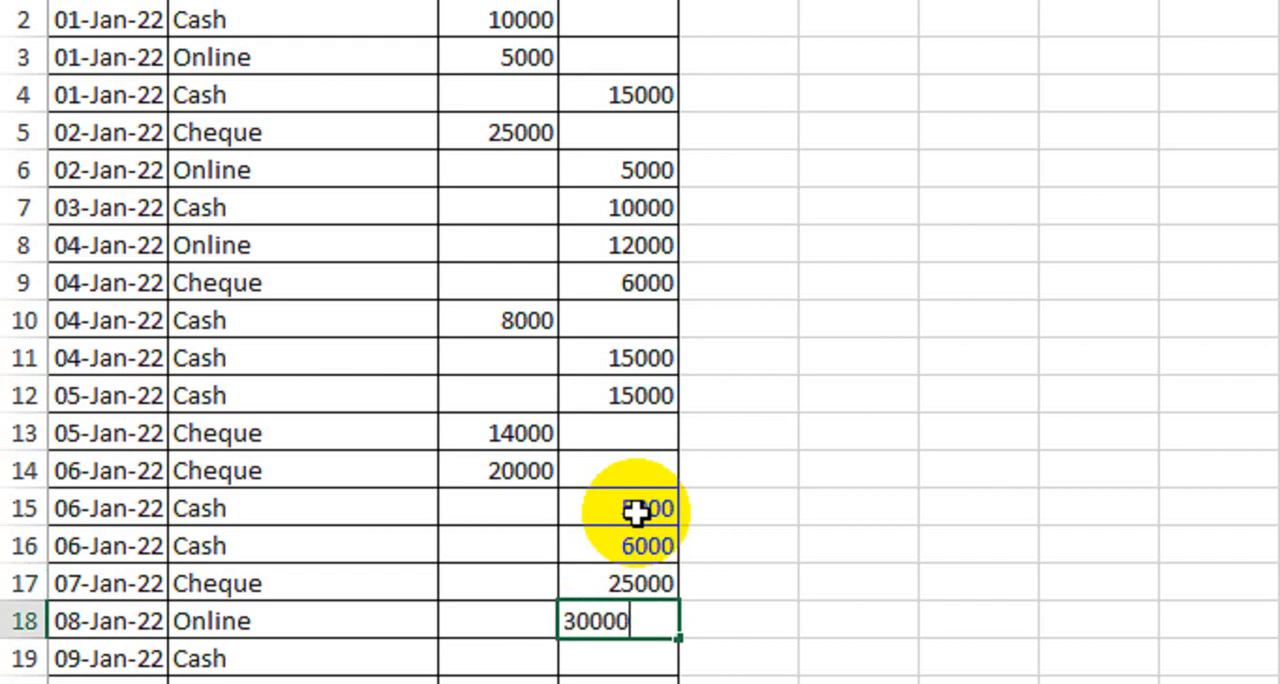
key("Return")
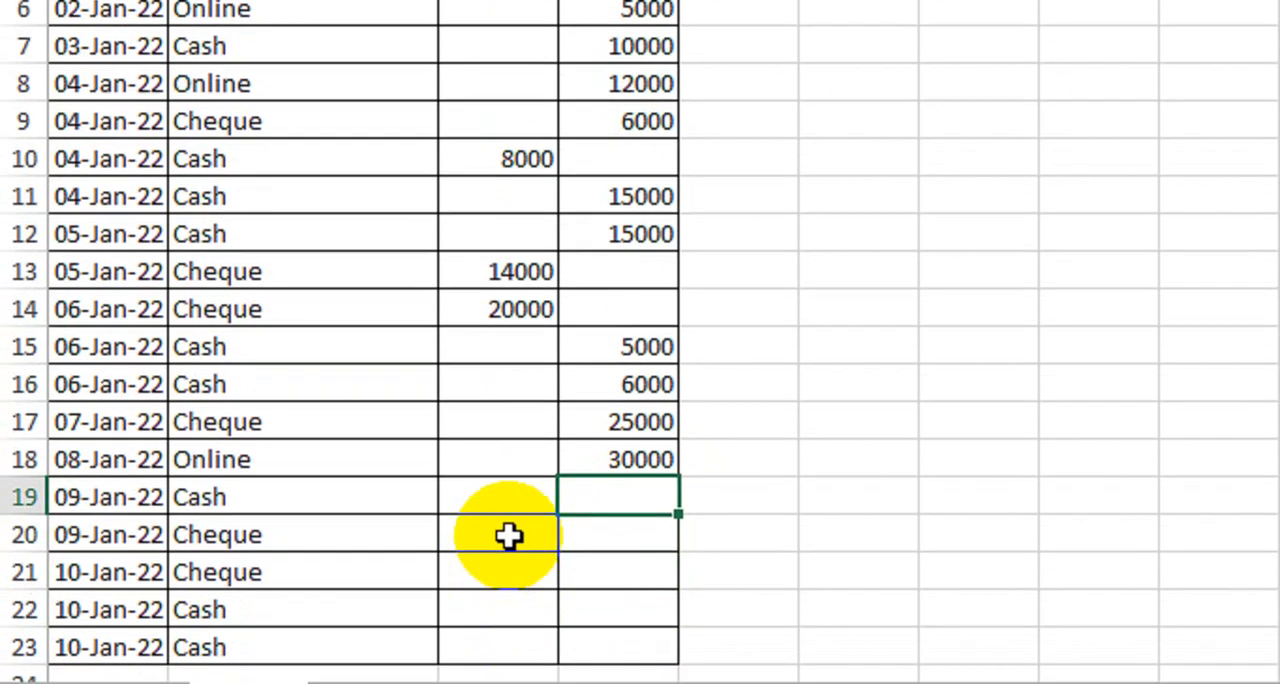
Step: Enter a debit of 4000 in C19 and a credit of 10000 in D20 for the 09-Jan-22 rows
left_click(508, 659)
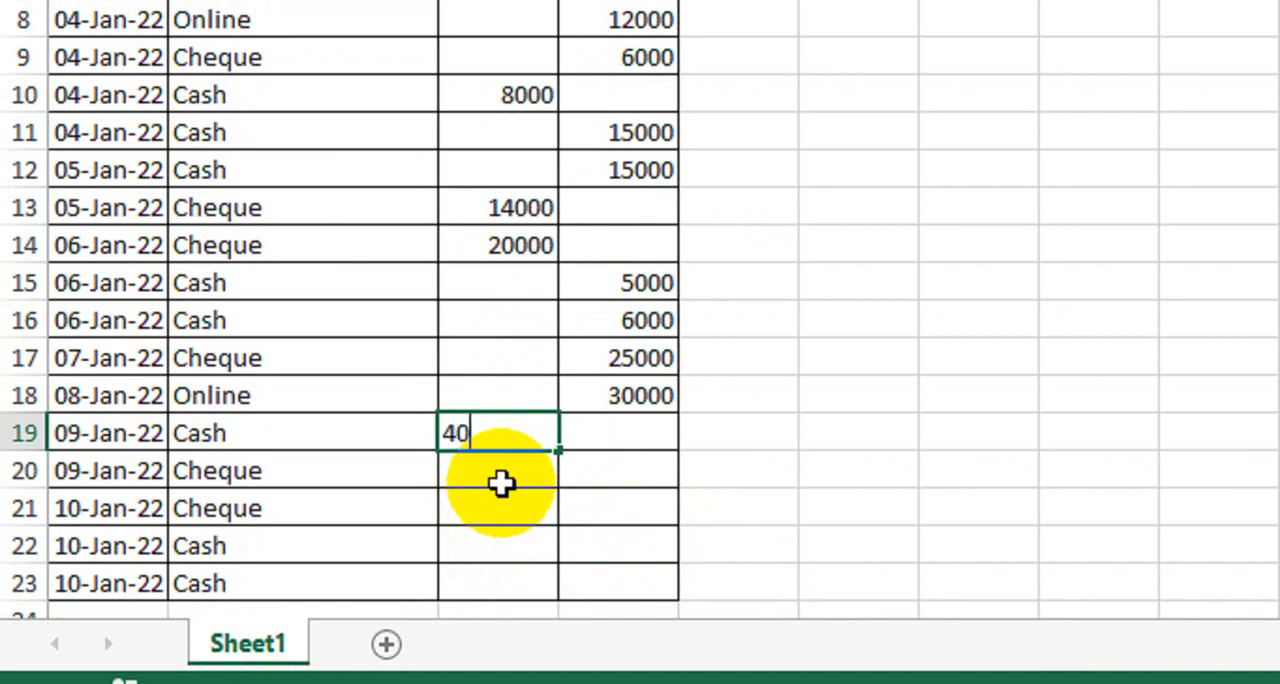
type("0")
key("Return")
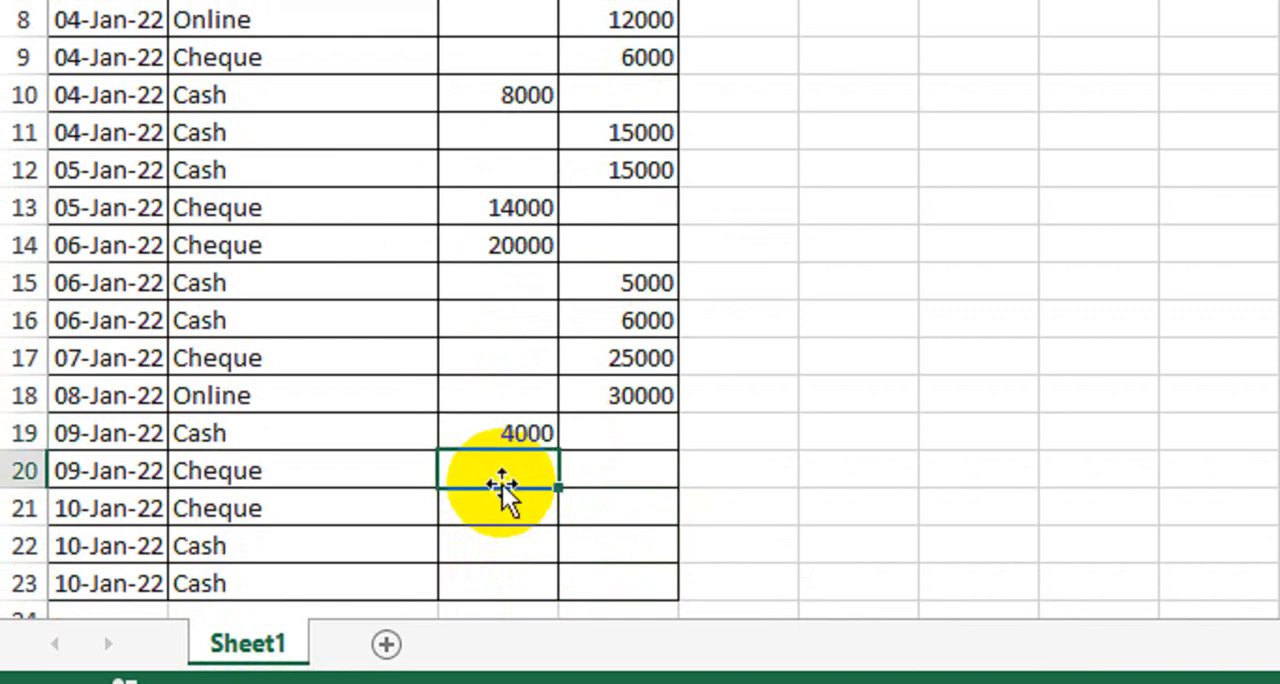
key("Right")
type("10000")
key("Return")
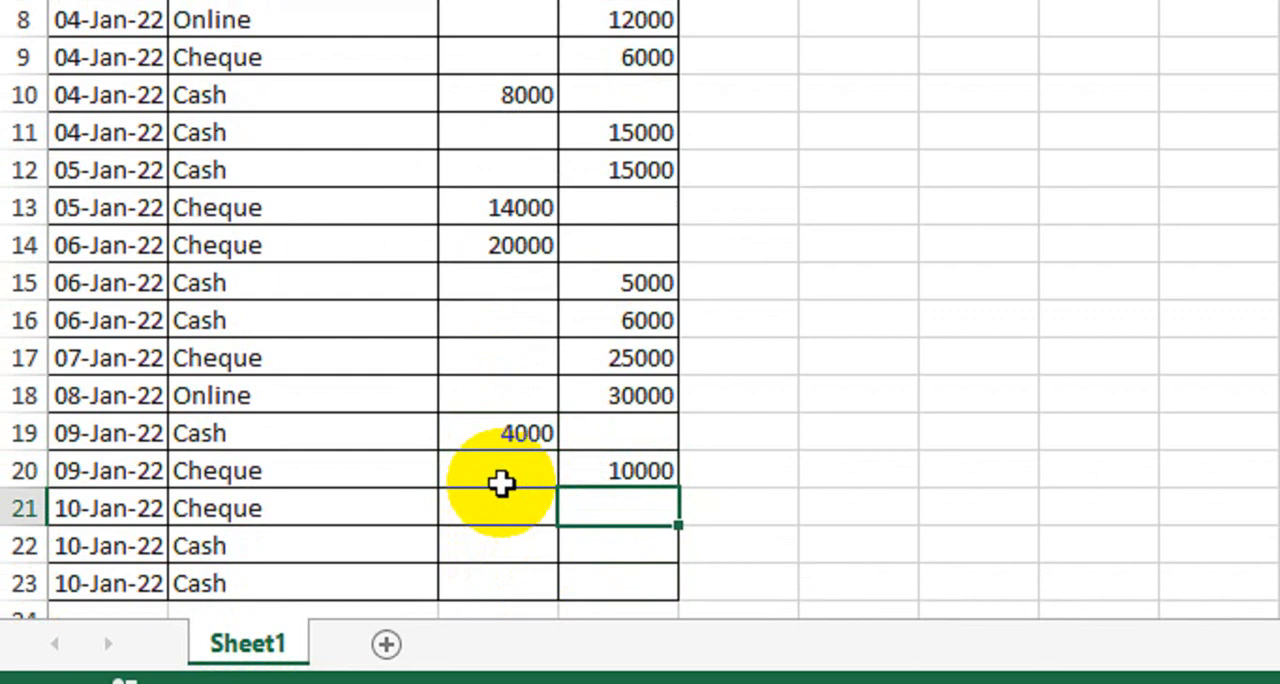
Step: Enter a debit of 18000 in C21 and a credit of 3000 in D22 for the 10-Jan-22 rows
key("Left")
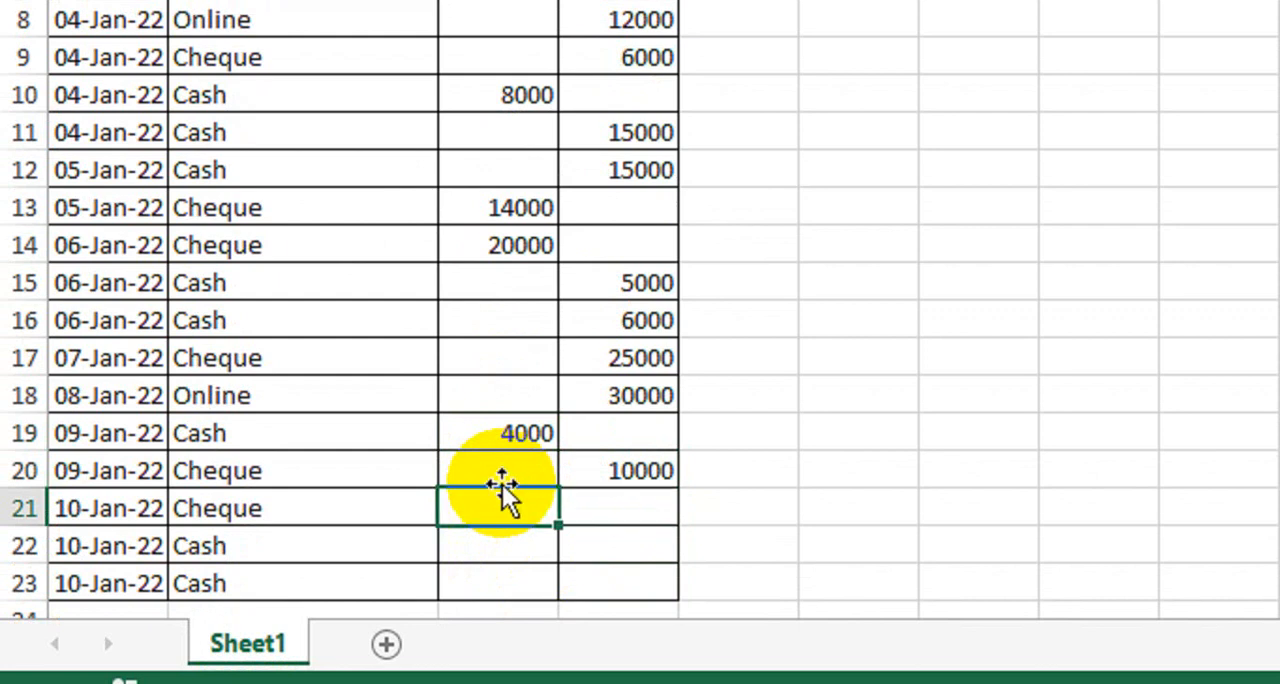
key("Return")
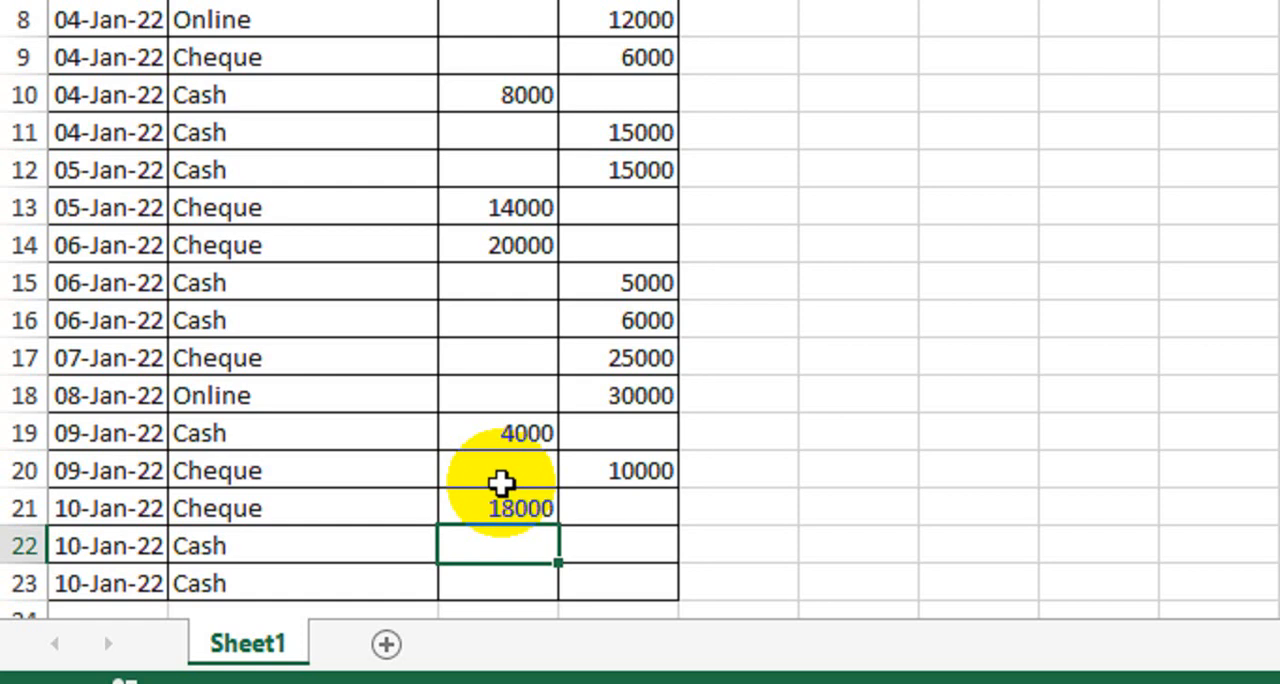
key("Up")
key("Right")
key("Down")
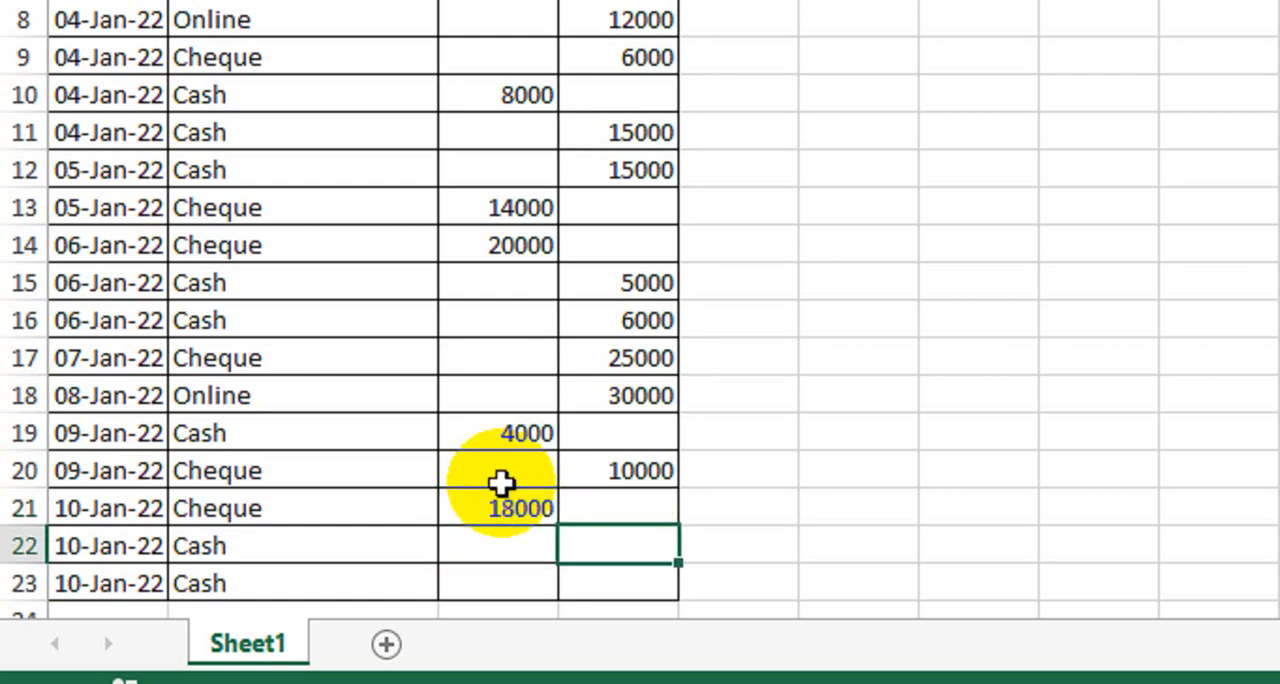
type("3000")
key("Return")
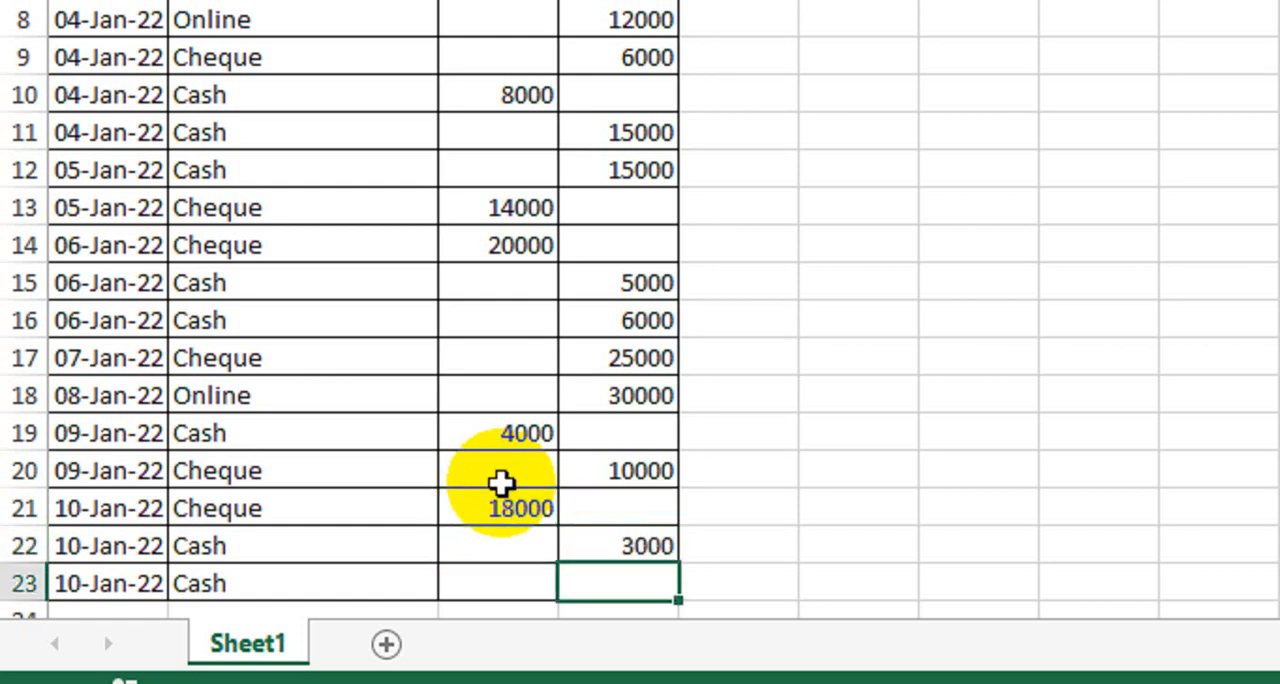
Step: Enter a debit of 1000 in C23 for the last Cash row
key("Left")
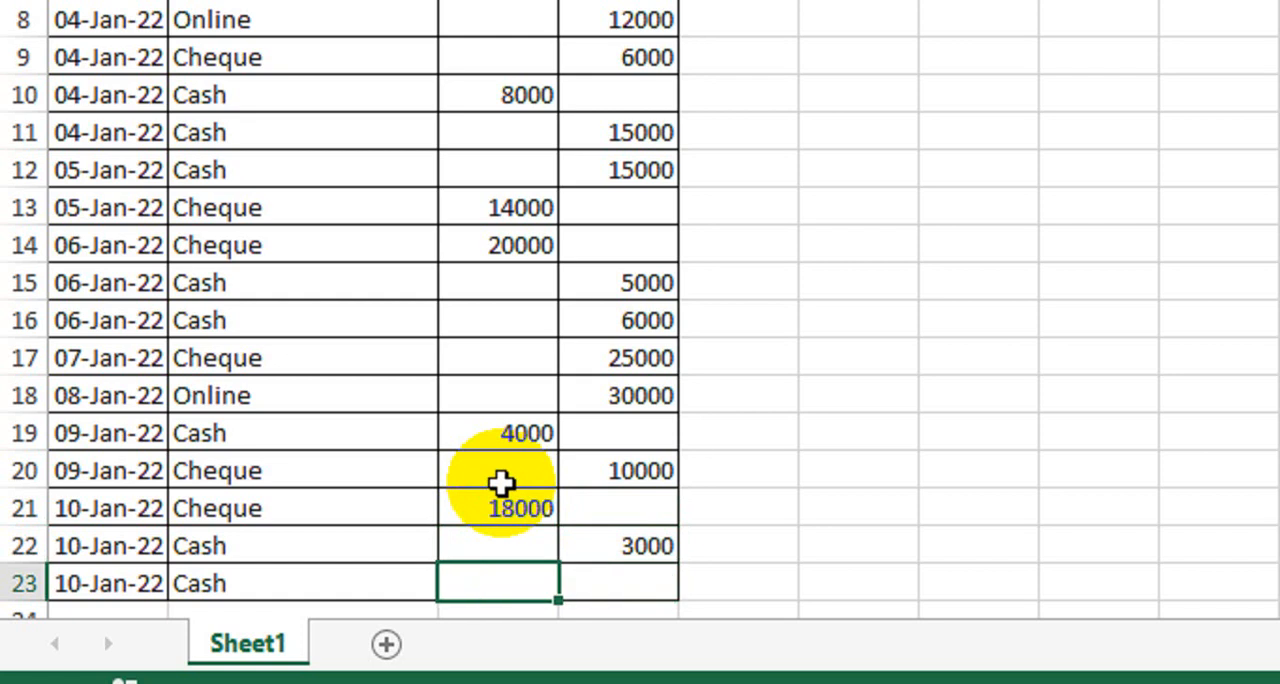
type("1000")
key("Return")
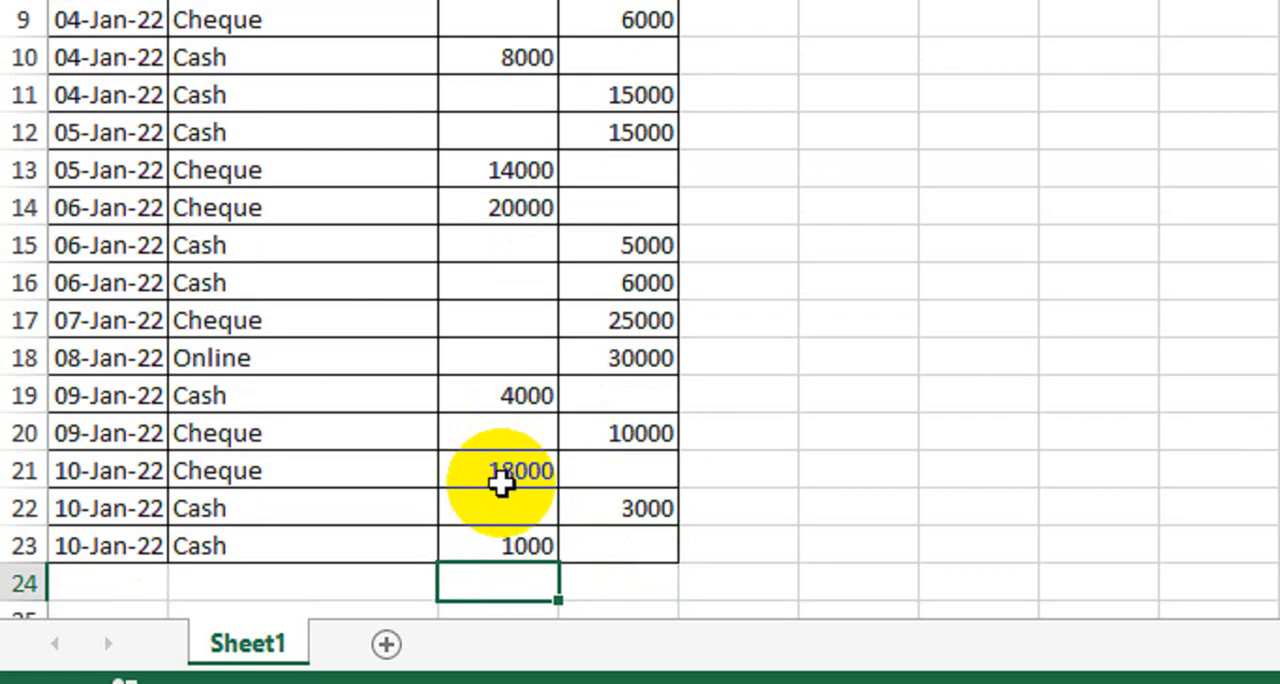
scroll(523, 251, "up", 3)
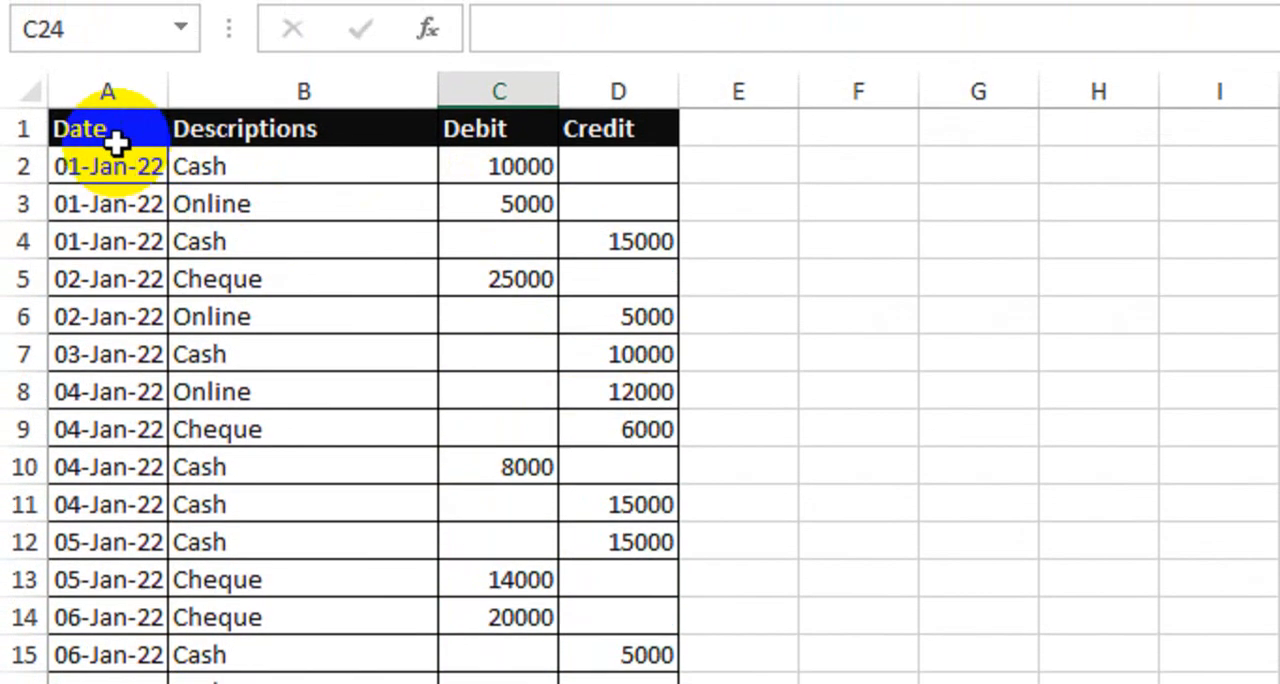
left_click_drag(117, 143, 594, 580)
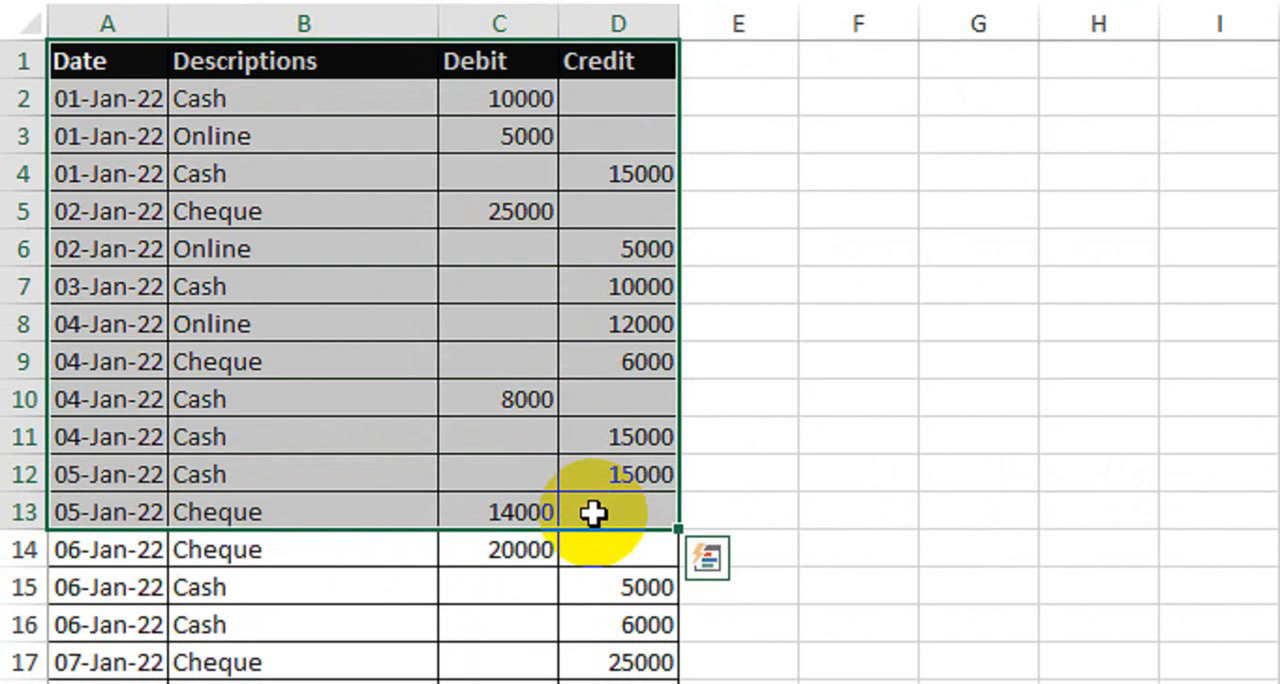
left_click(943, 350)
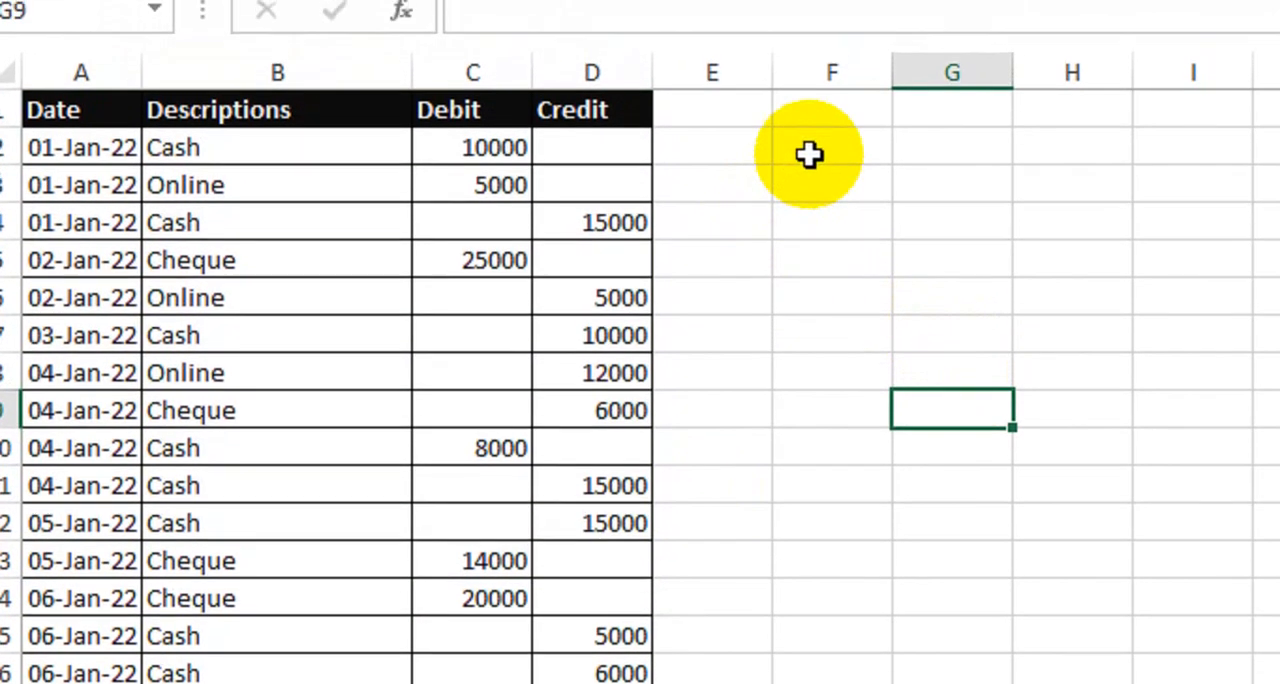
Step: Add the headers Date, Debit and Credit in cells F2, G2 and H2 beside the transaction table
left_click(808, 105)
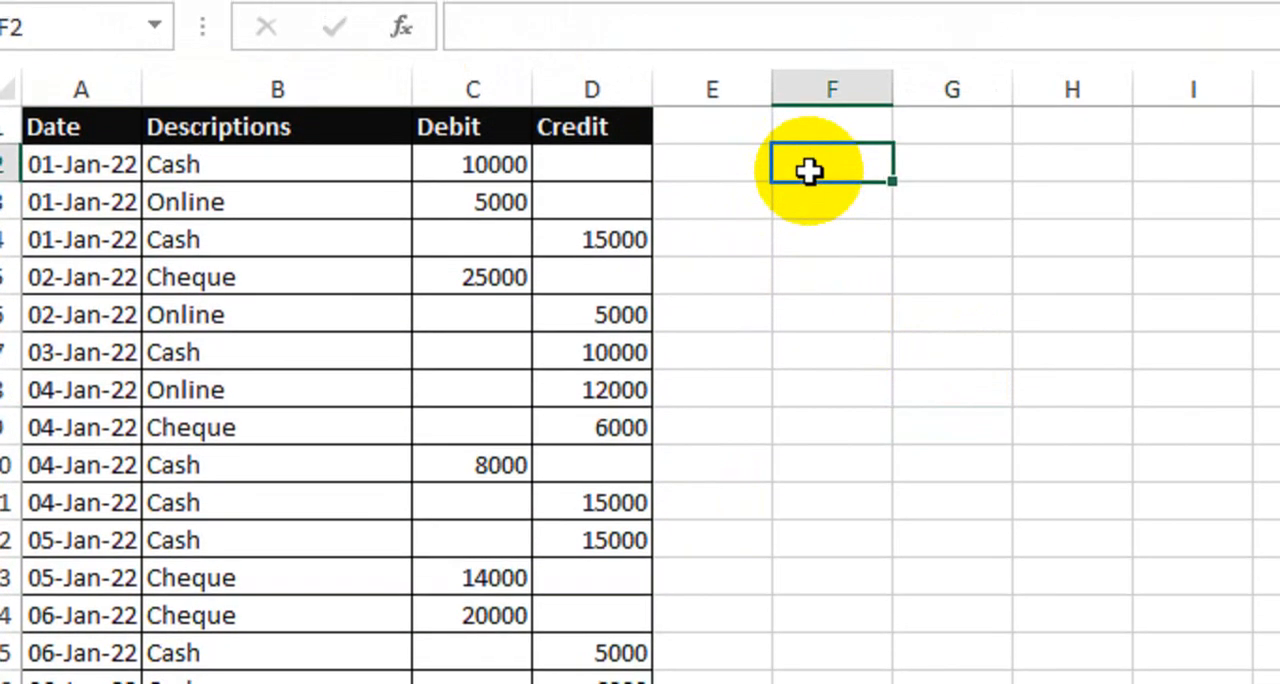
type("DAte")
key("Tab")
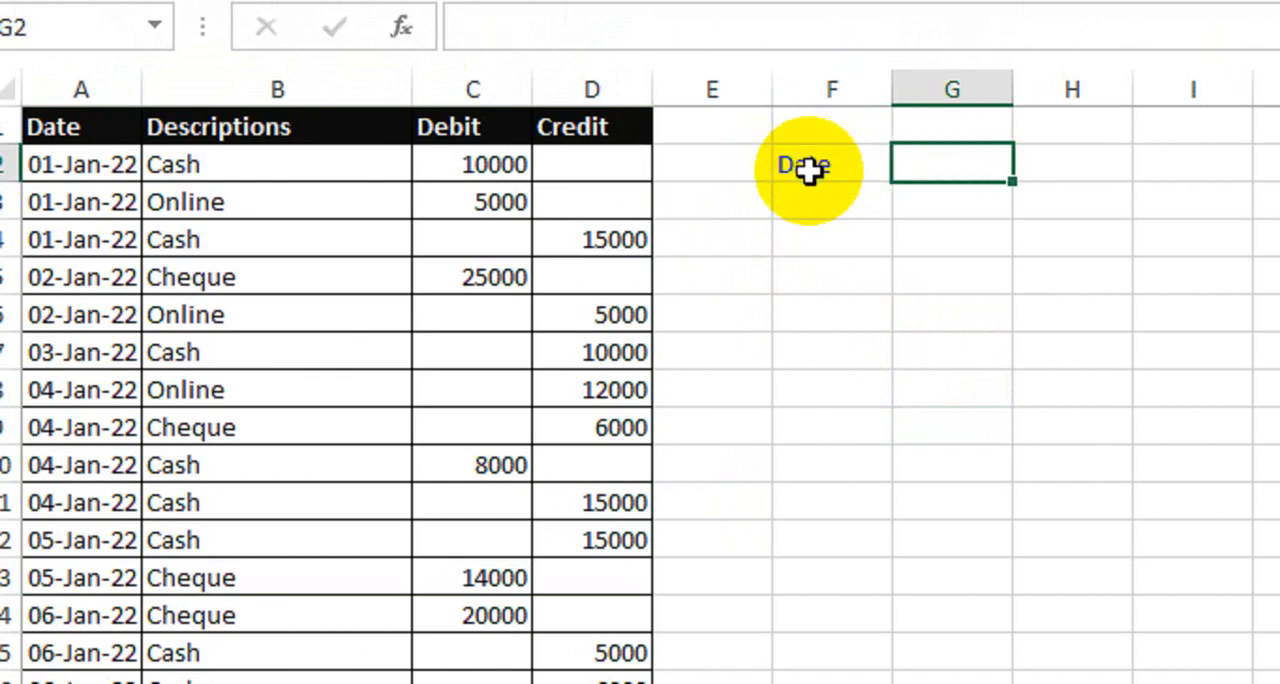
type("Debit")
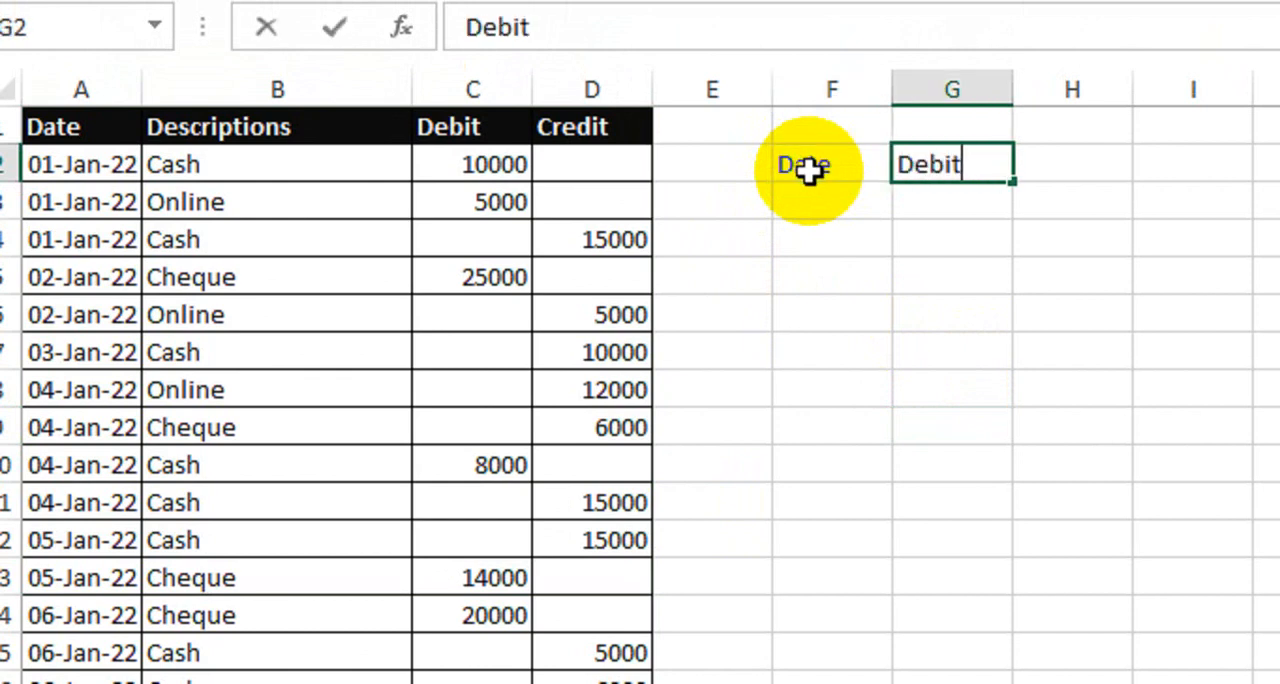
key("Tab")
type("Credi")
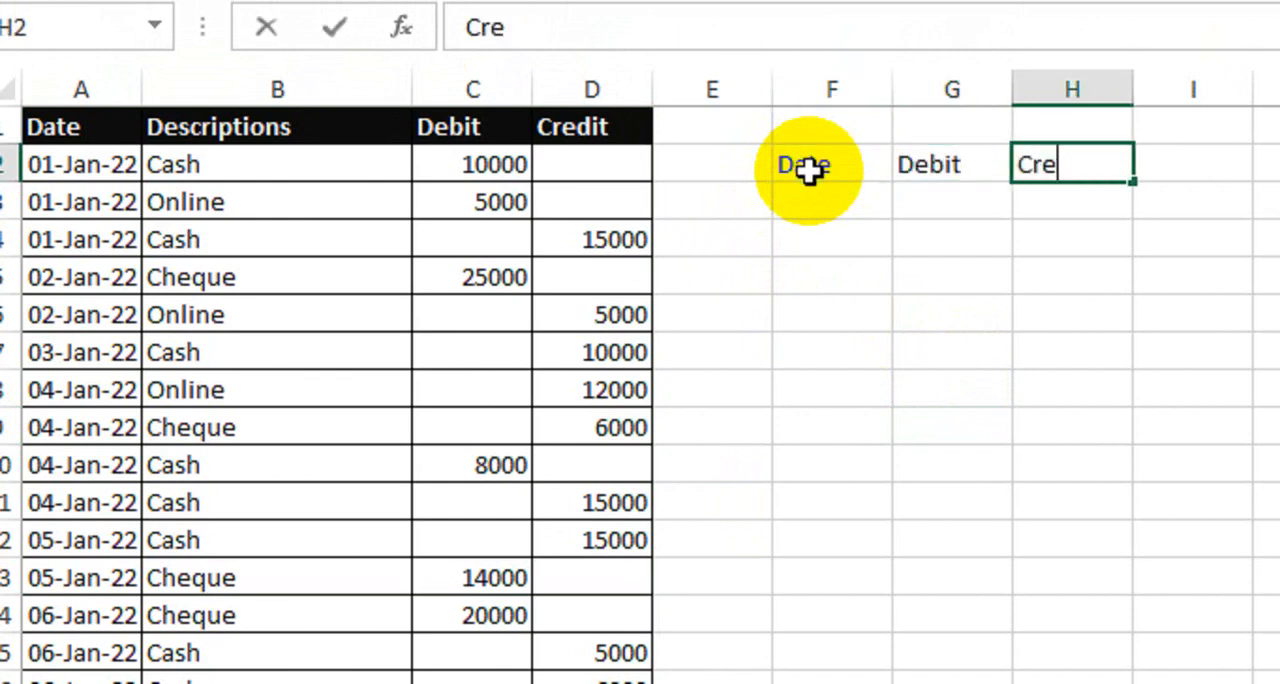
key("Return")
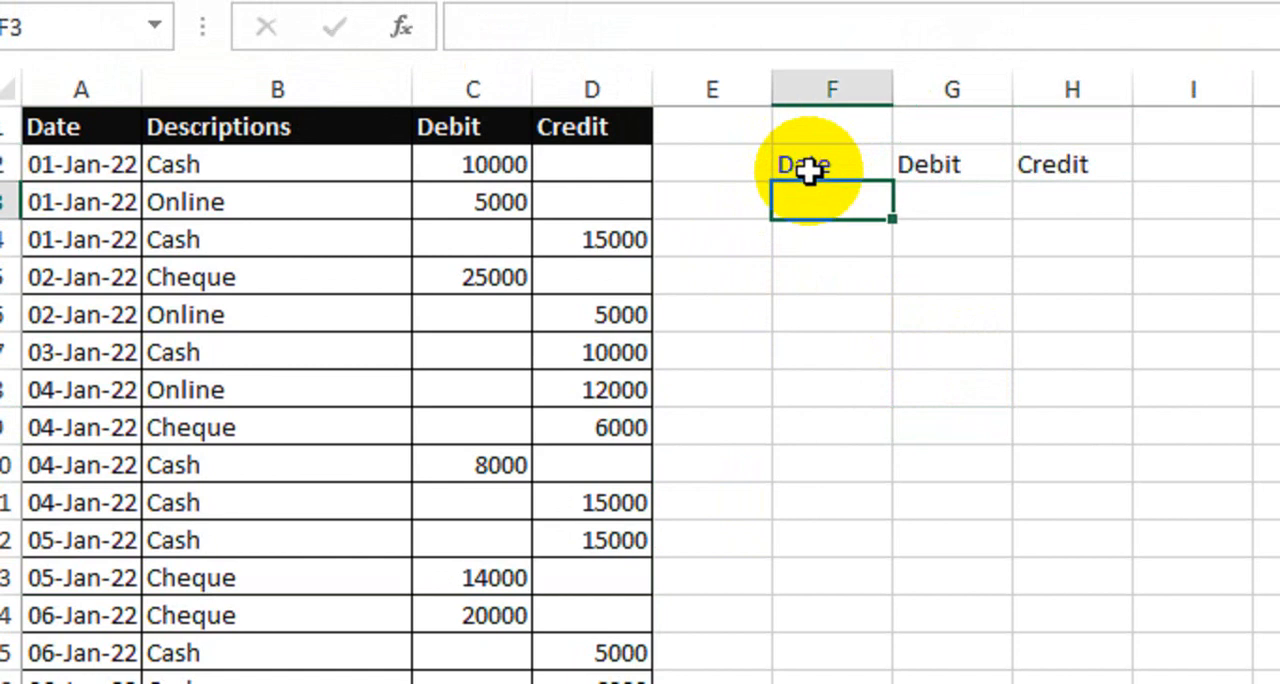
Step: Move the Date, Debit and Credit headers from F2:H2 down one row to F3:H3
left_click_drag(808, 170, 1040, 164)
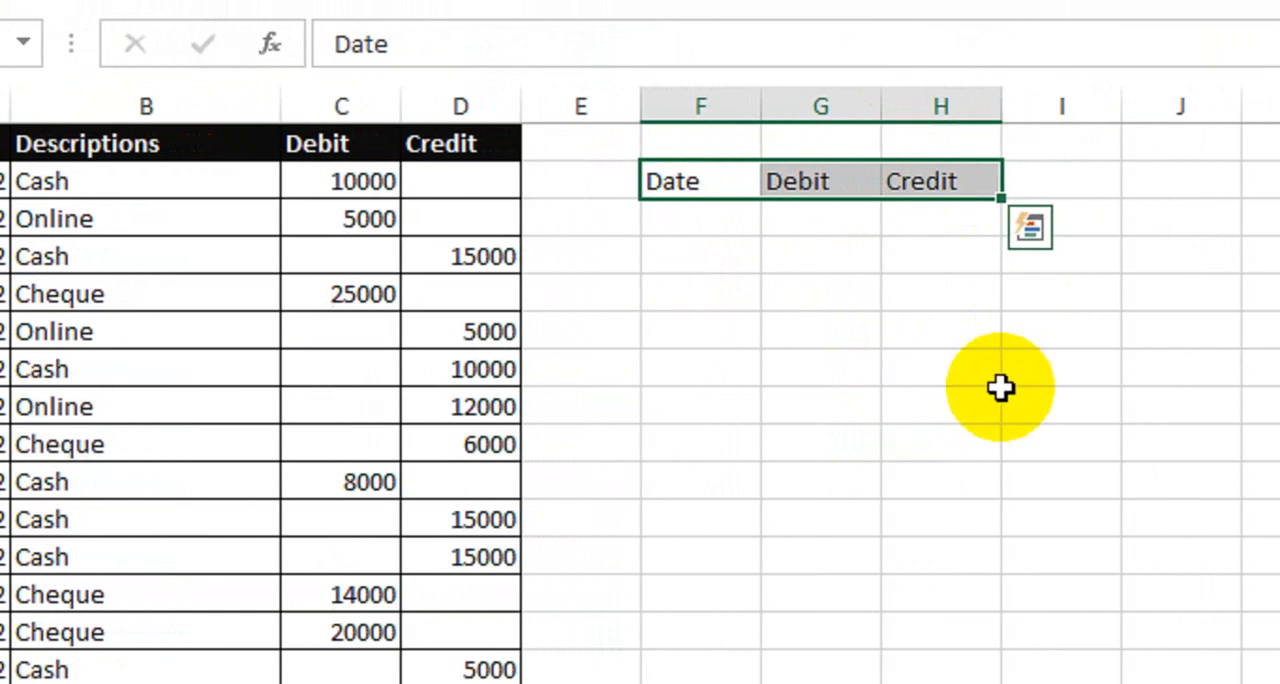
key("ctrl+c")
left_click(691, 217)
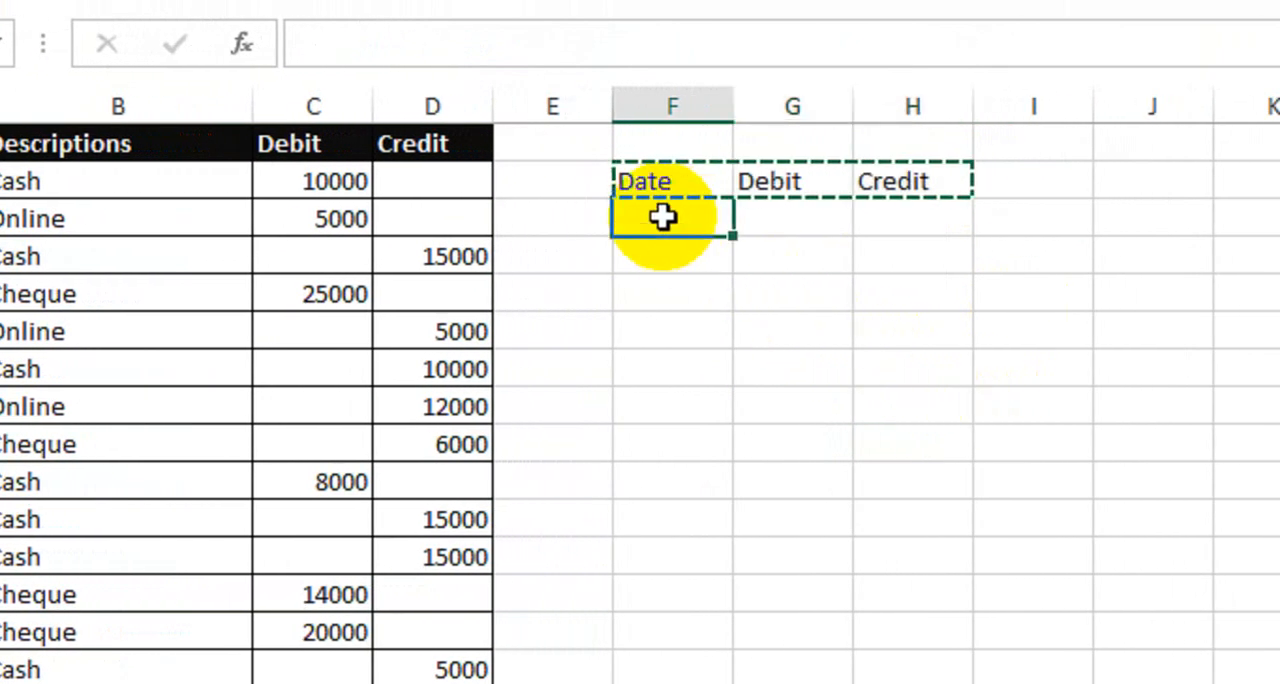
key("ctrl+v")
Step: Merge and center F2:H2 above the headers and enter the title Cash
left_click_drag(663, 188, 917, 182)
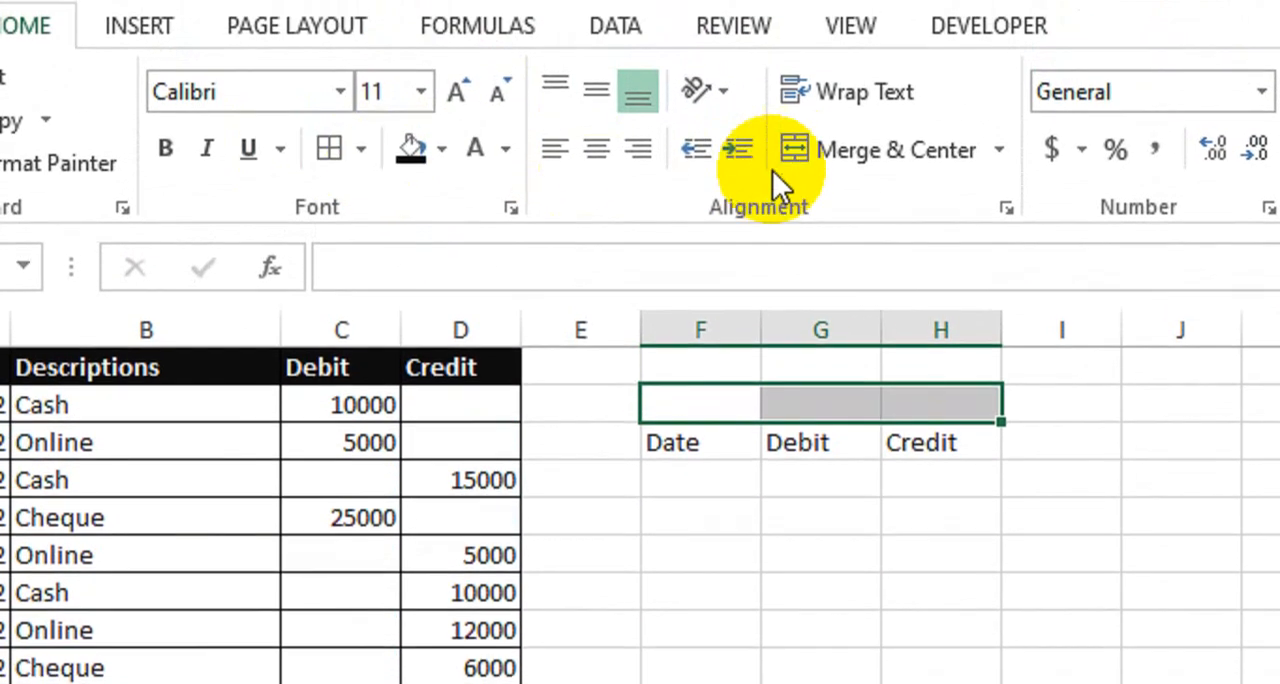
left_click(795, 159)
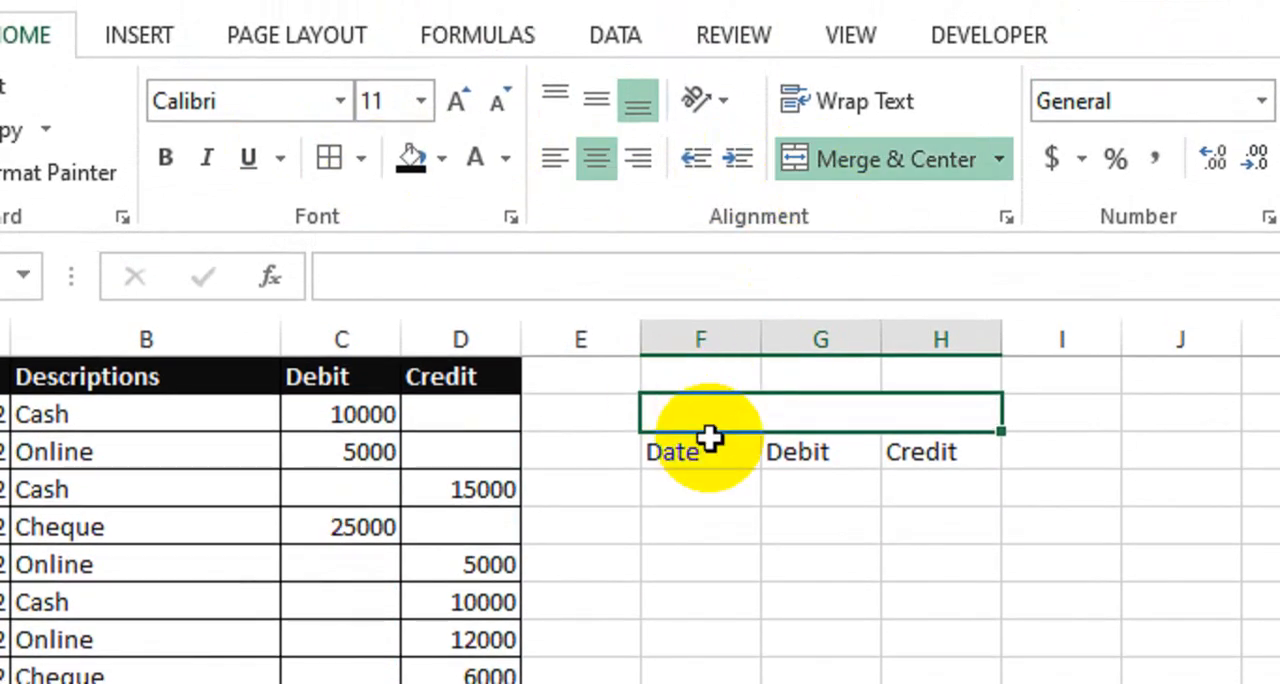
type("Cash")
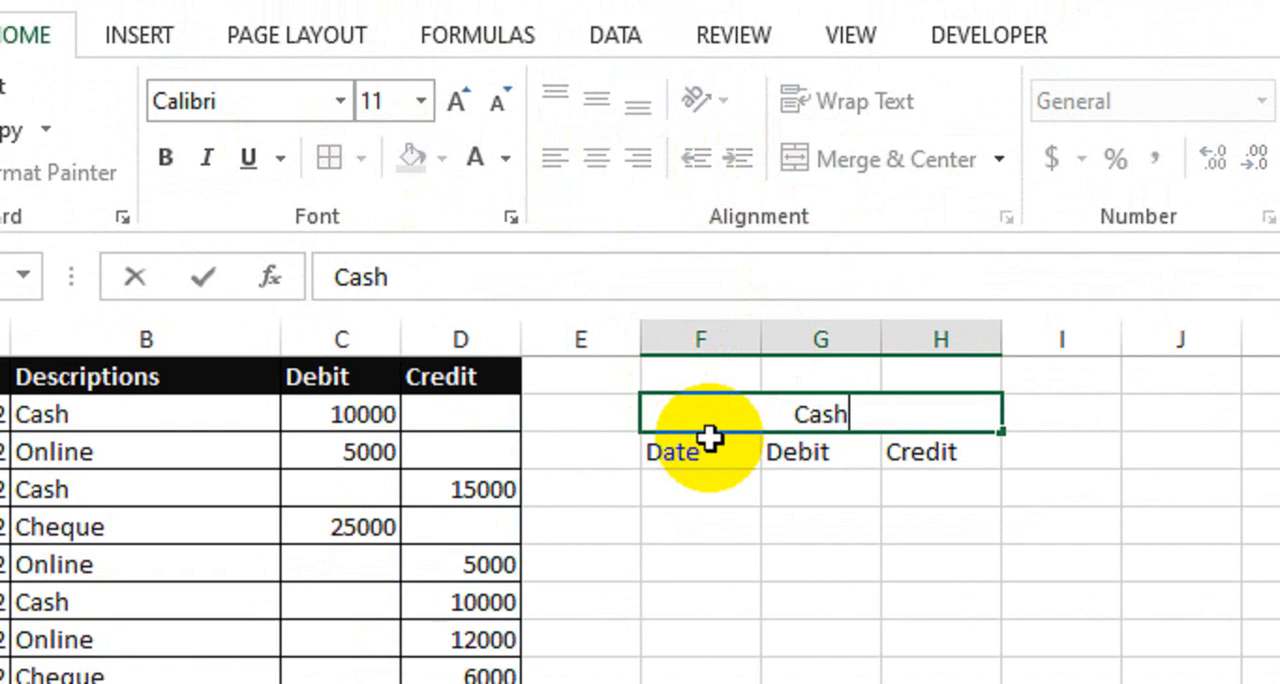
key("Return")
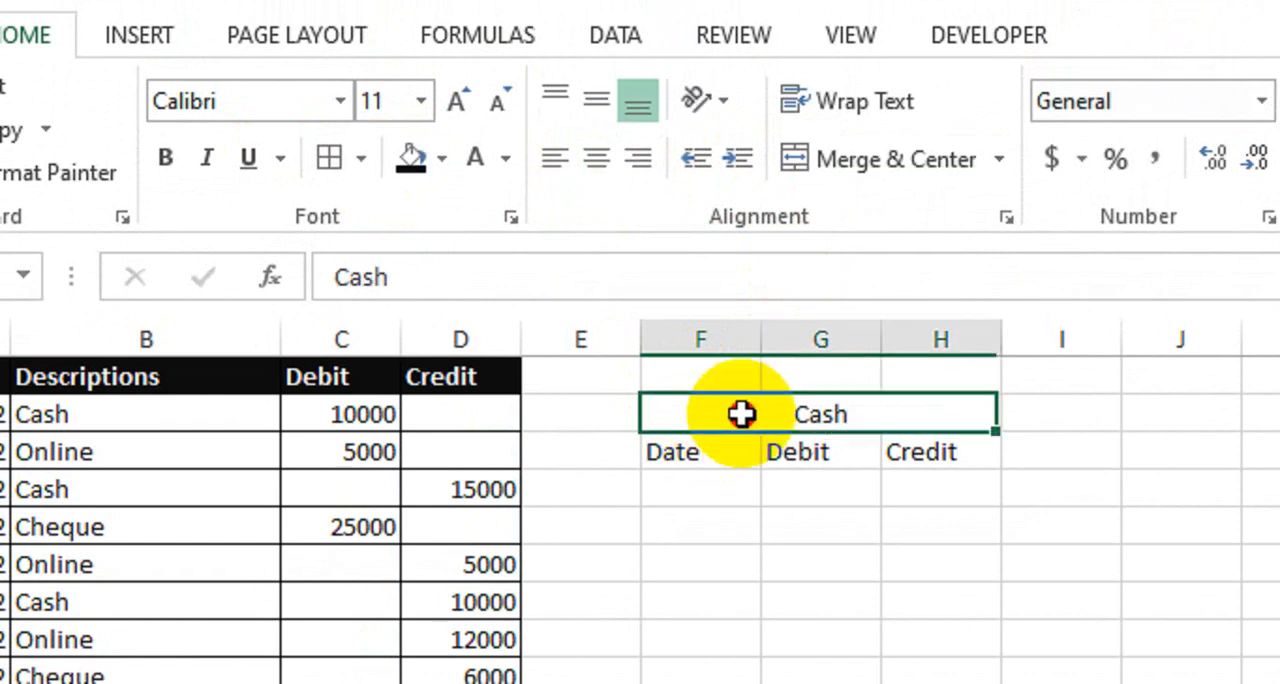
Step: Apply borders to all cells of the Cash table in F2:H16
left_click_drag(743, 414, 828, 683)
left_click_drag(828, 597, 834, 683)
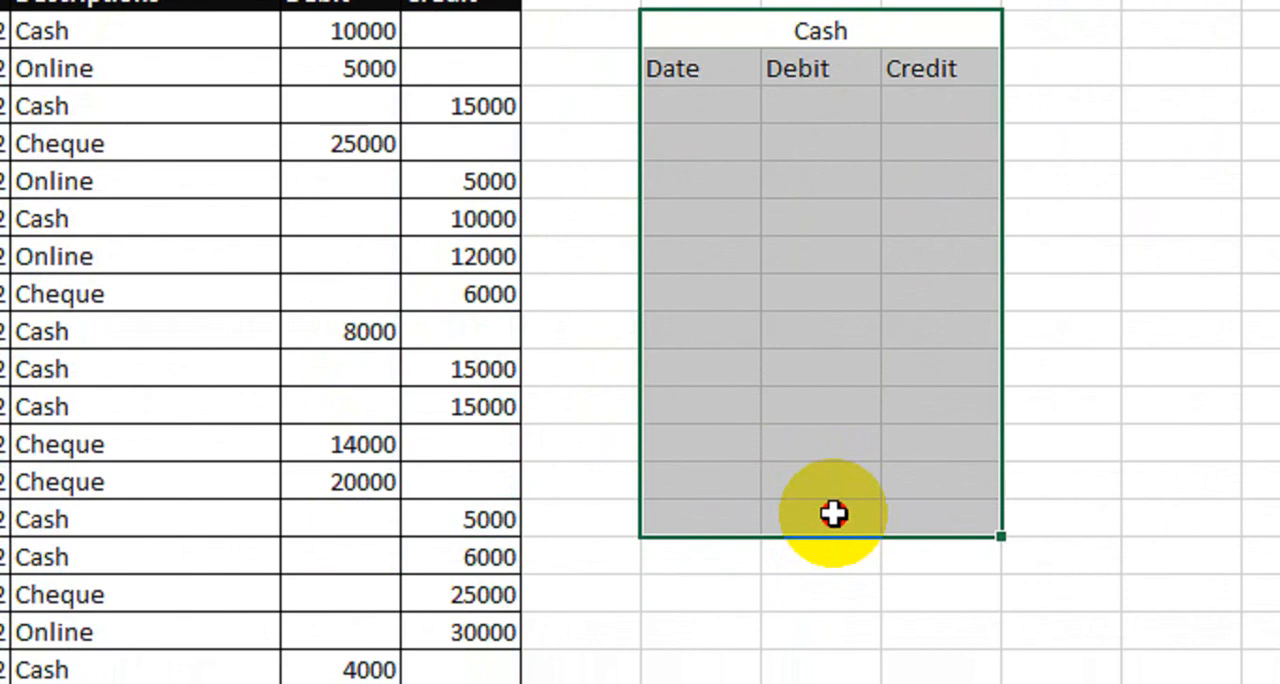
left_click_drag(833, 513, 834, 514)
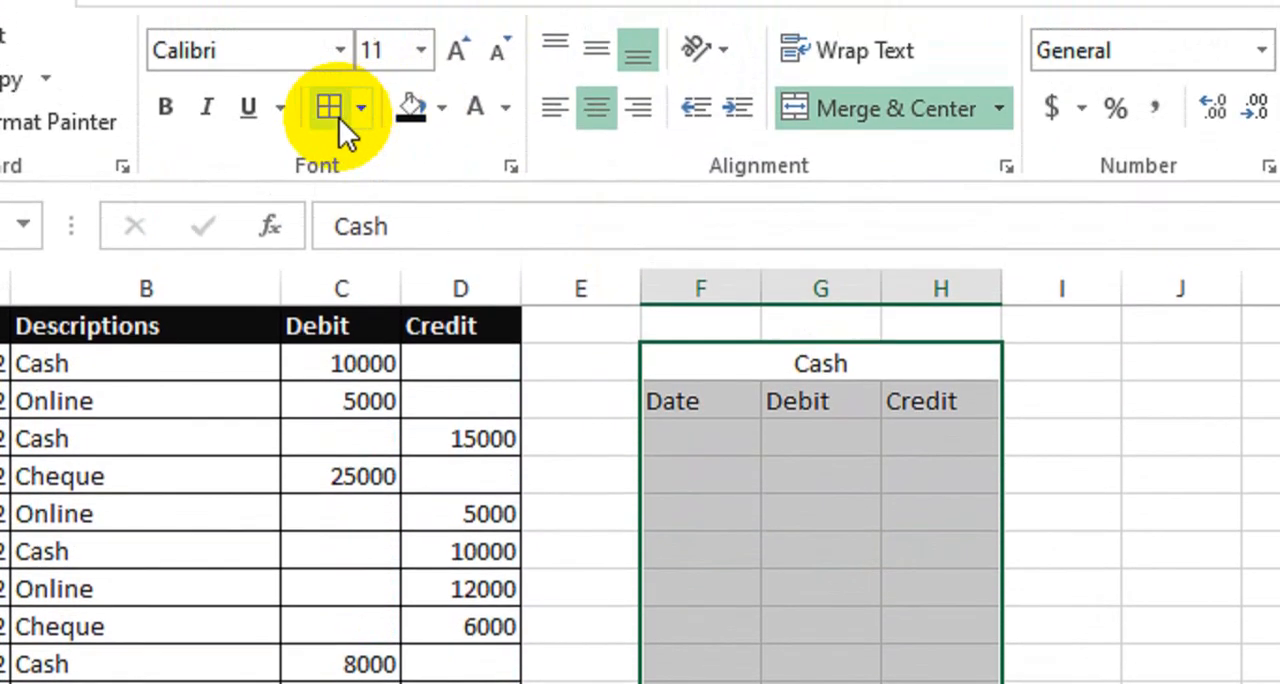
left_click(339, 118)
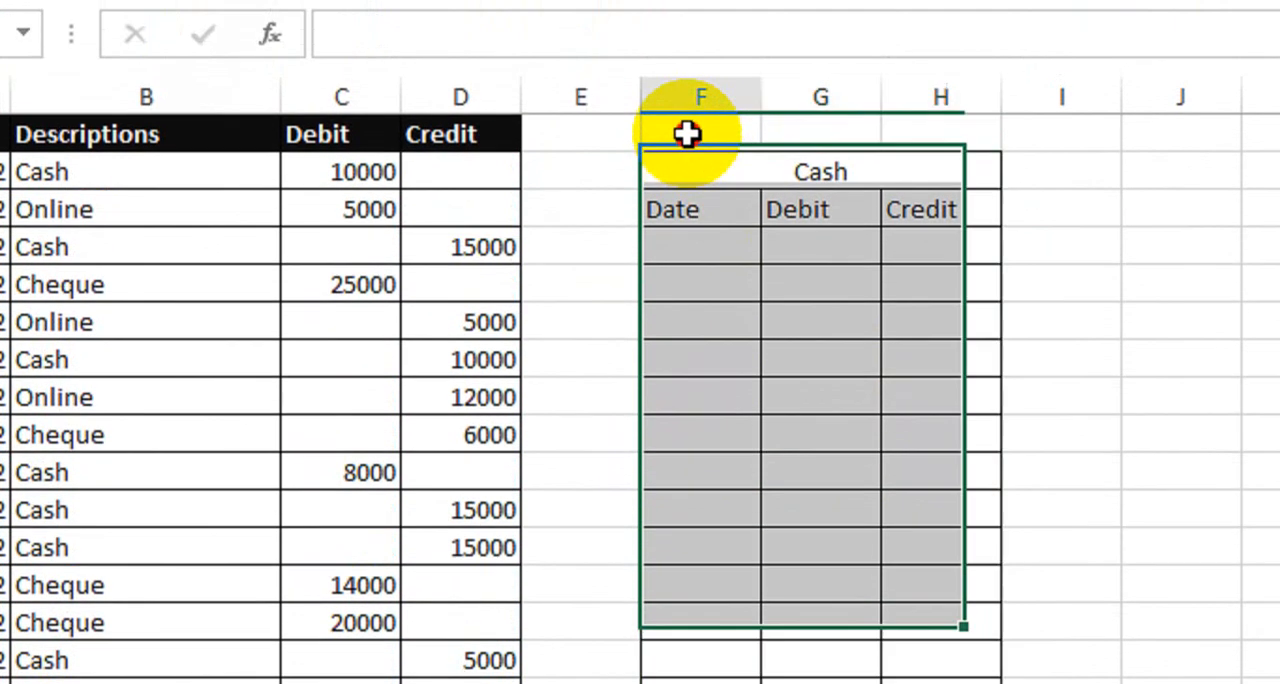
Step: Enter the column numbers 1, 3 and 4 in F1, G1 and H1 above the Cash table
left_click(689, 131)
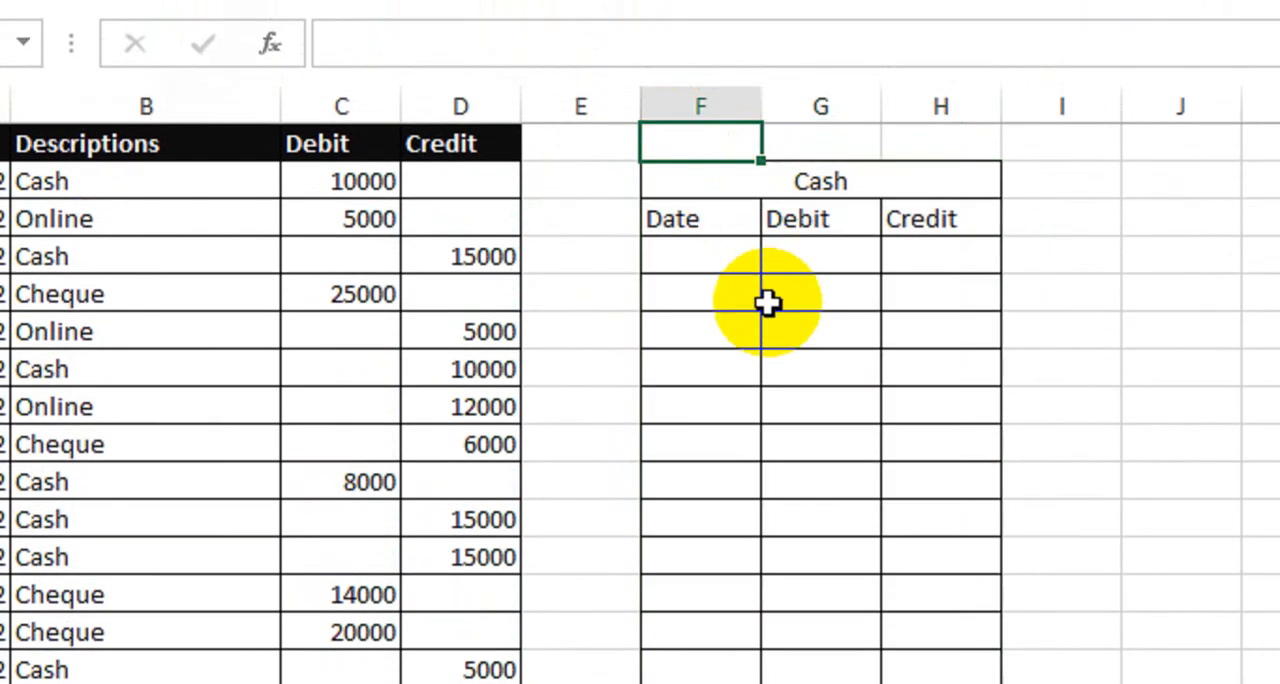
type("1")
key("Tab")
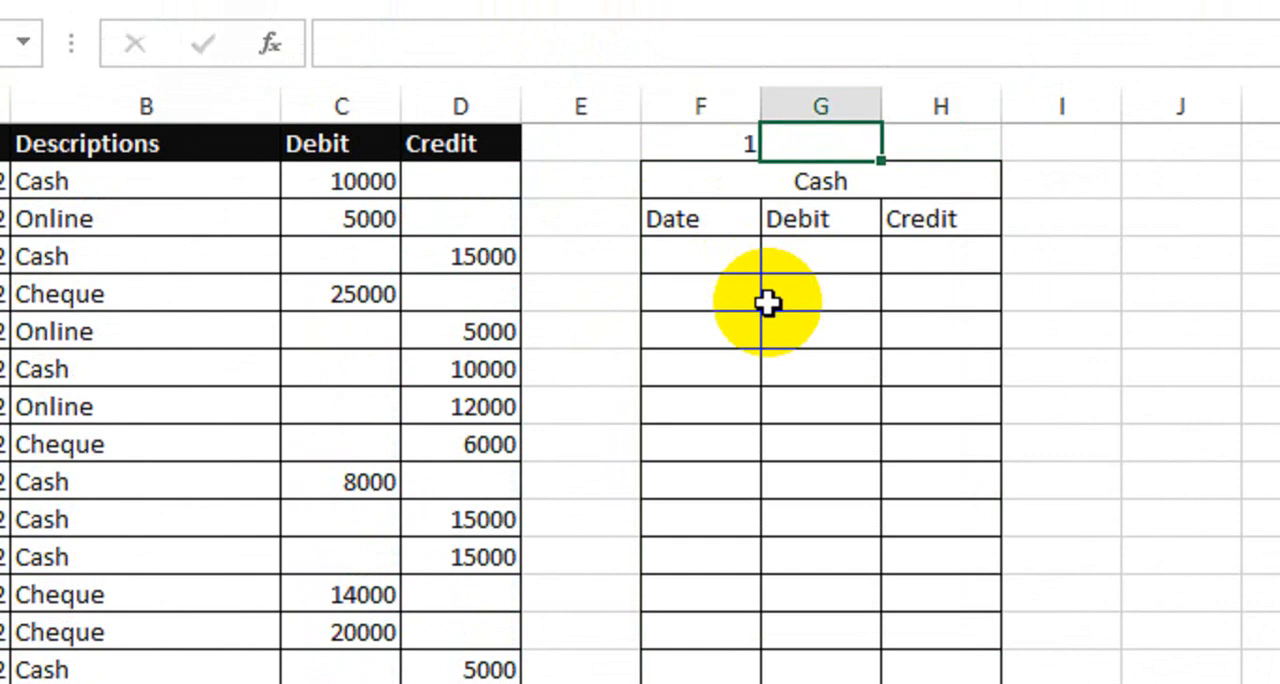
type("3")
key("Tab")
type("4")
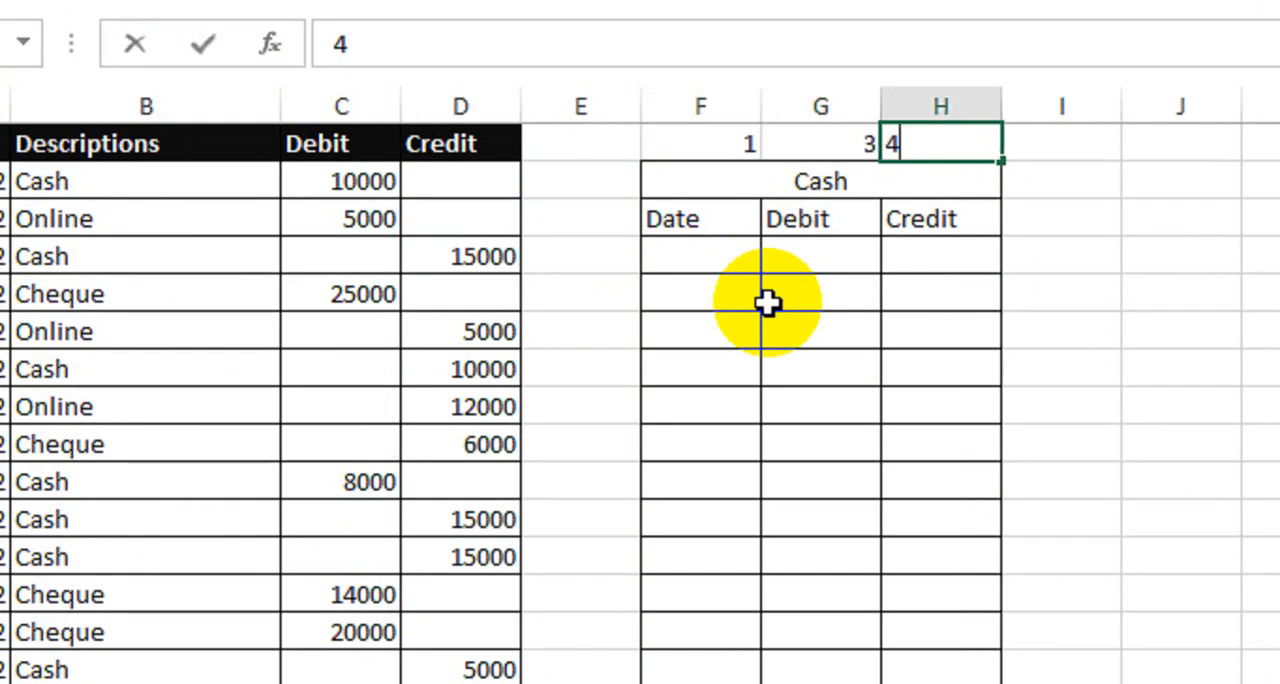
key("Tab")
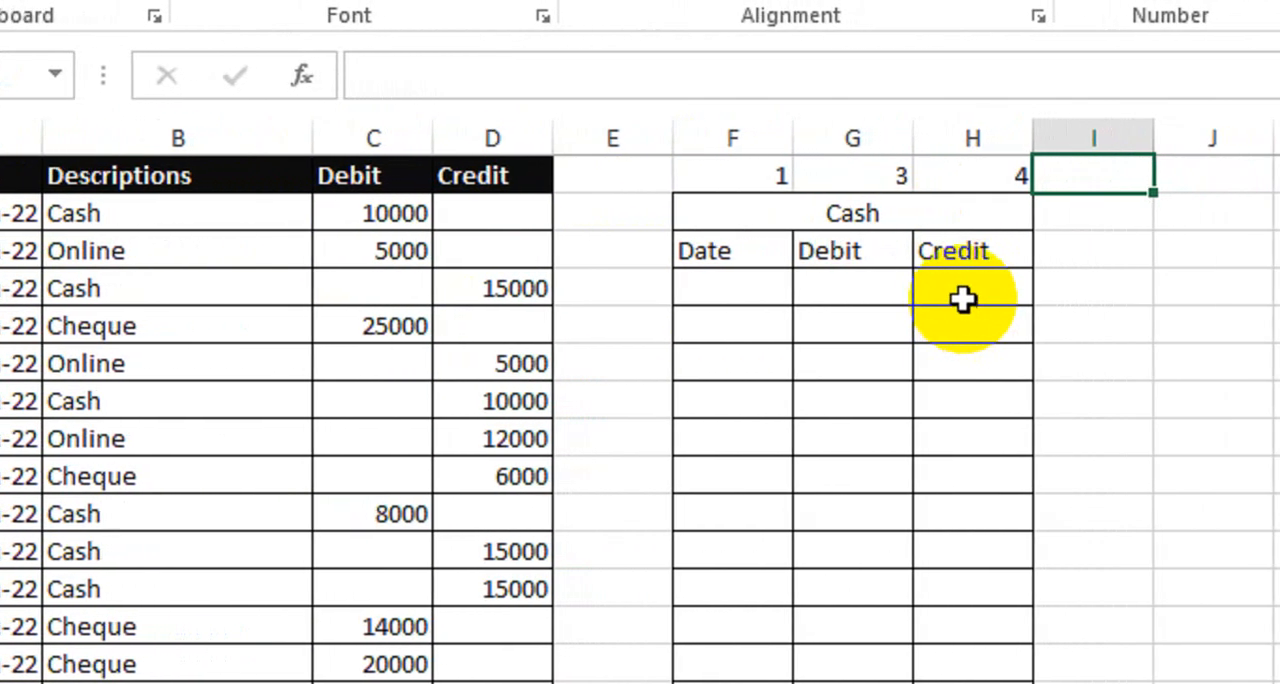
left_click(872, 176)
left_click(990, 176)
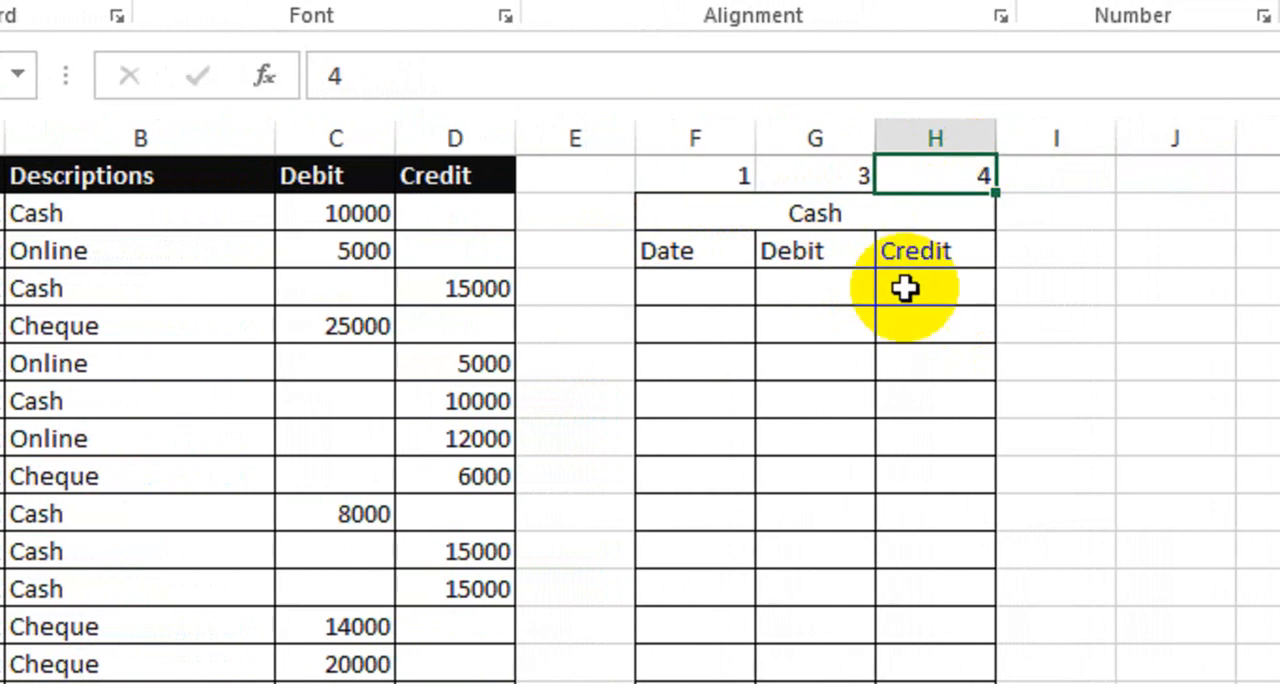
Step: Start a formula in F4 with IFERROR around INDEX, using the absolute range $A$2:$D$25 as the array
left_click(737, 288)
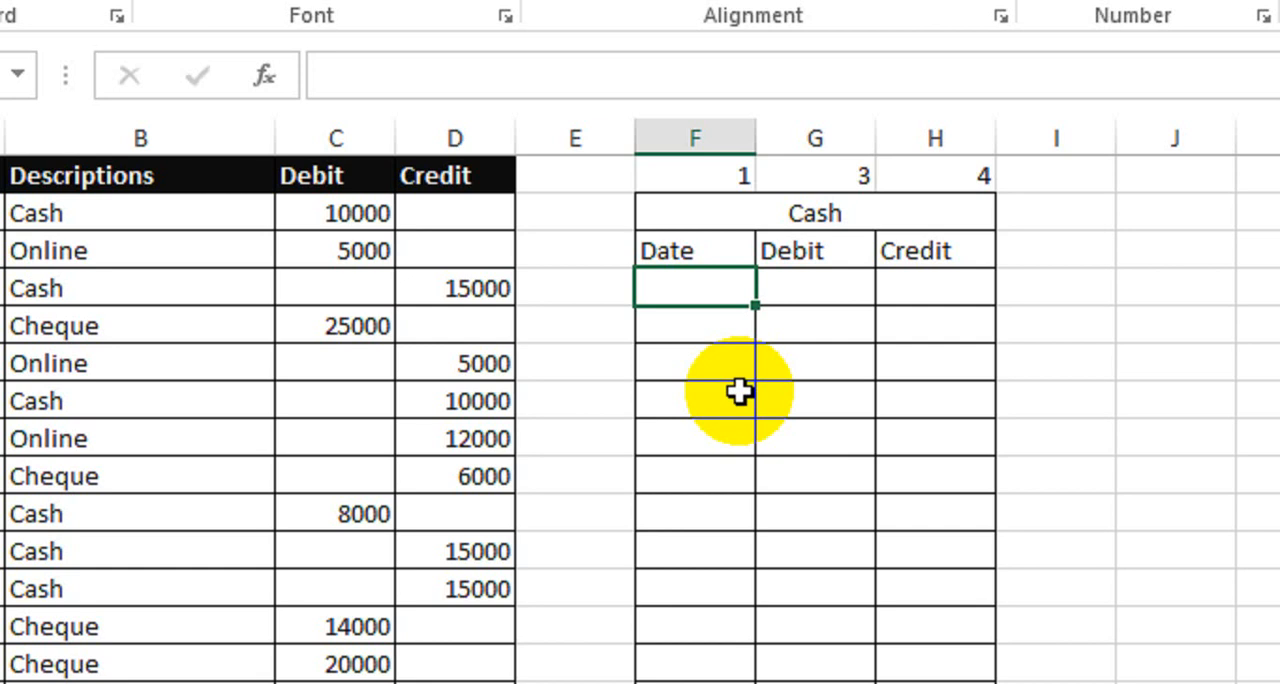
type("=ife")
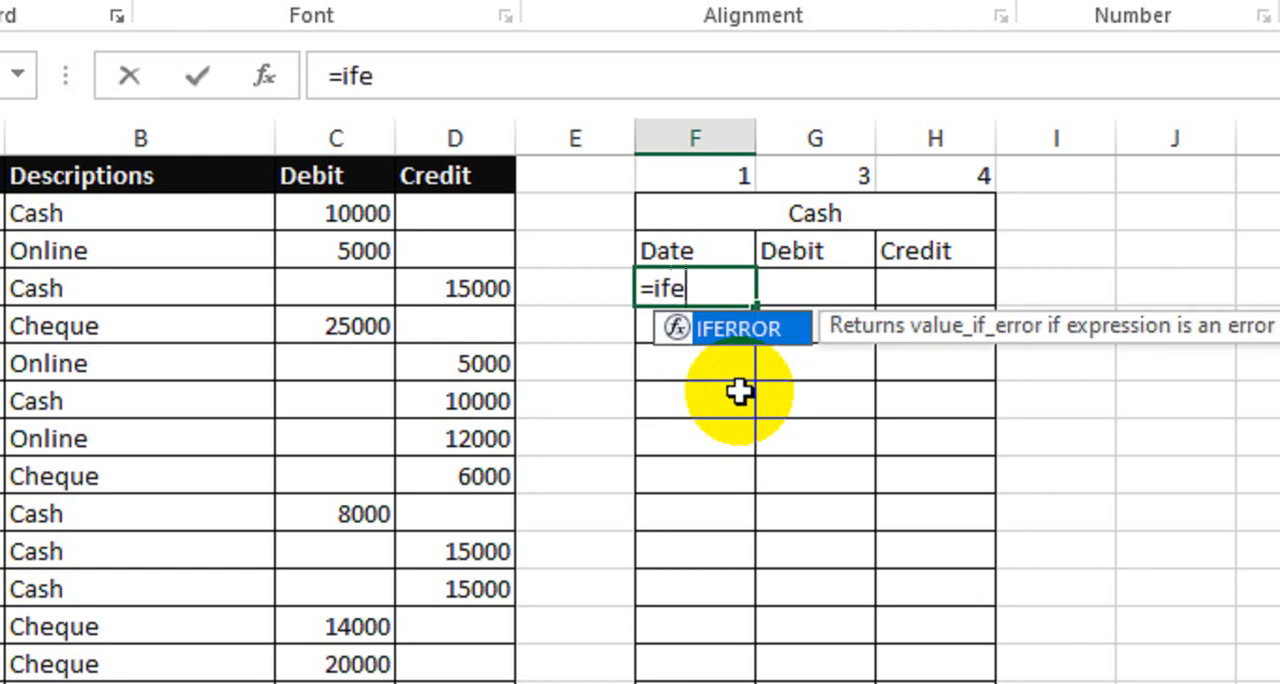
key("Tab")
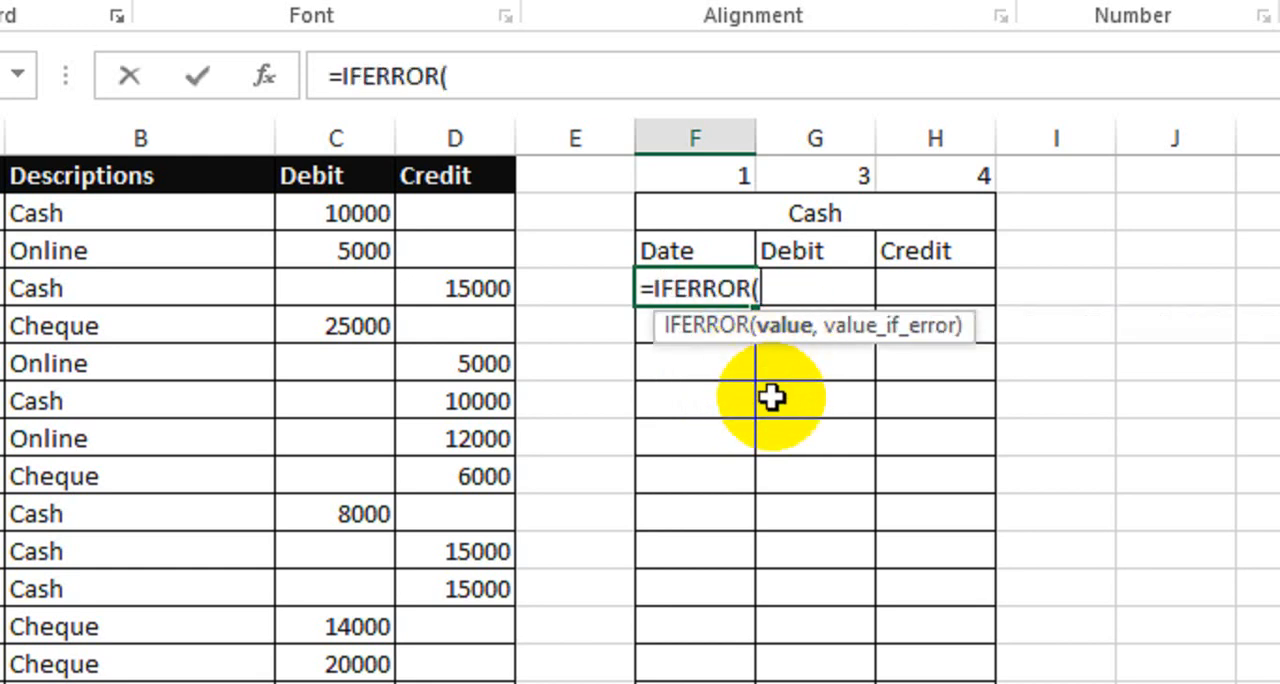
type("inde")
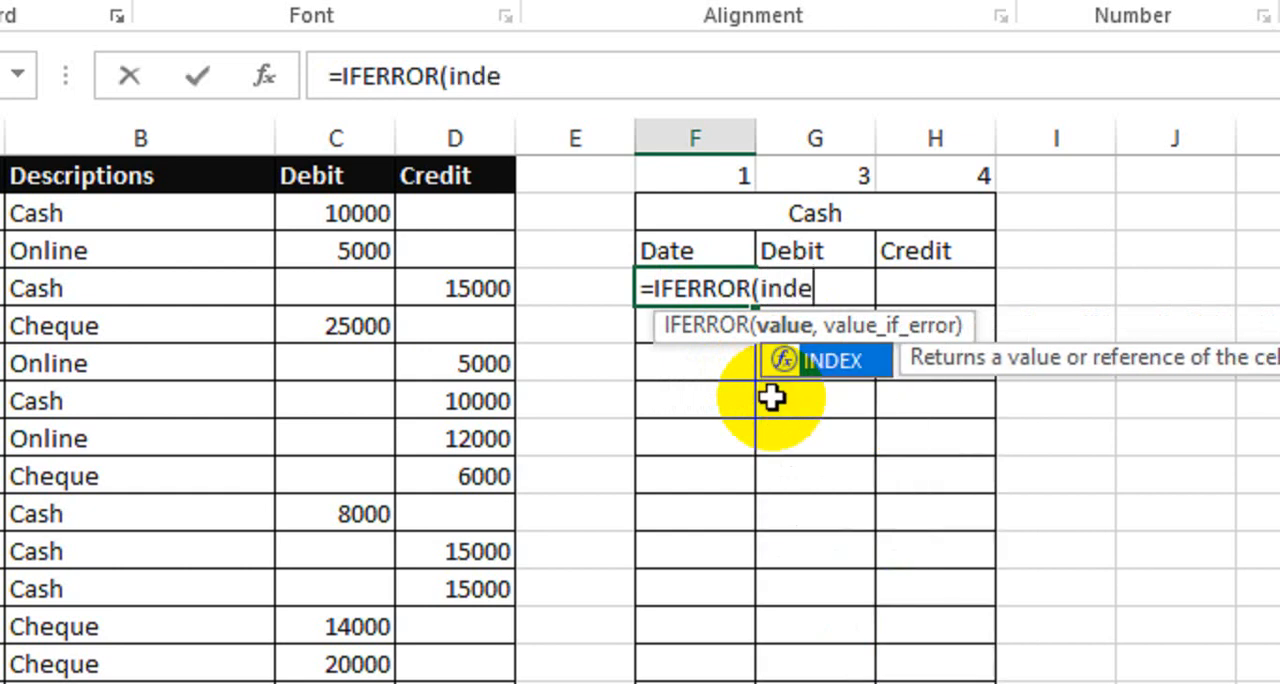
key("Tab")
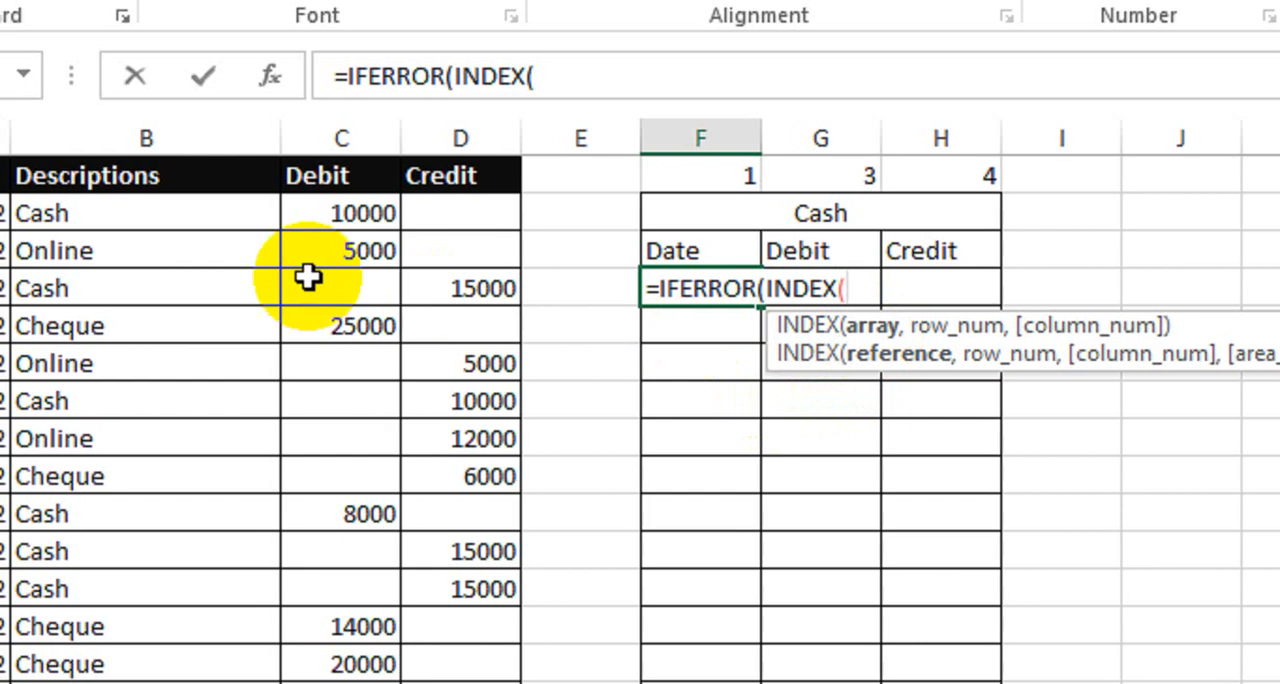
left_click_drag(104, 212, 580, 443)
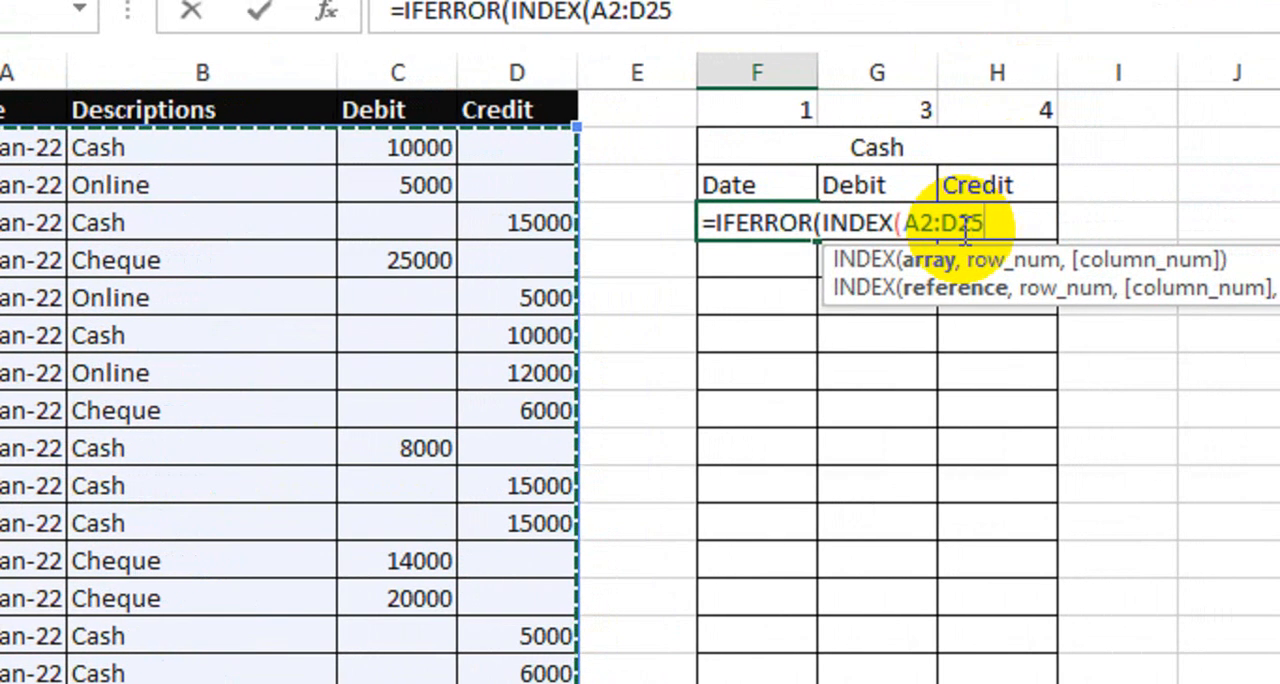
key("F4")
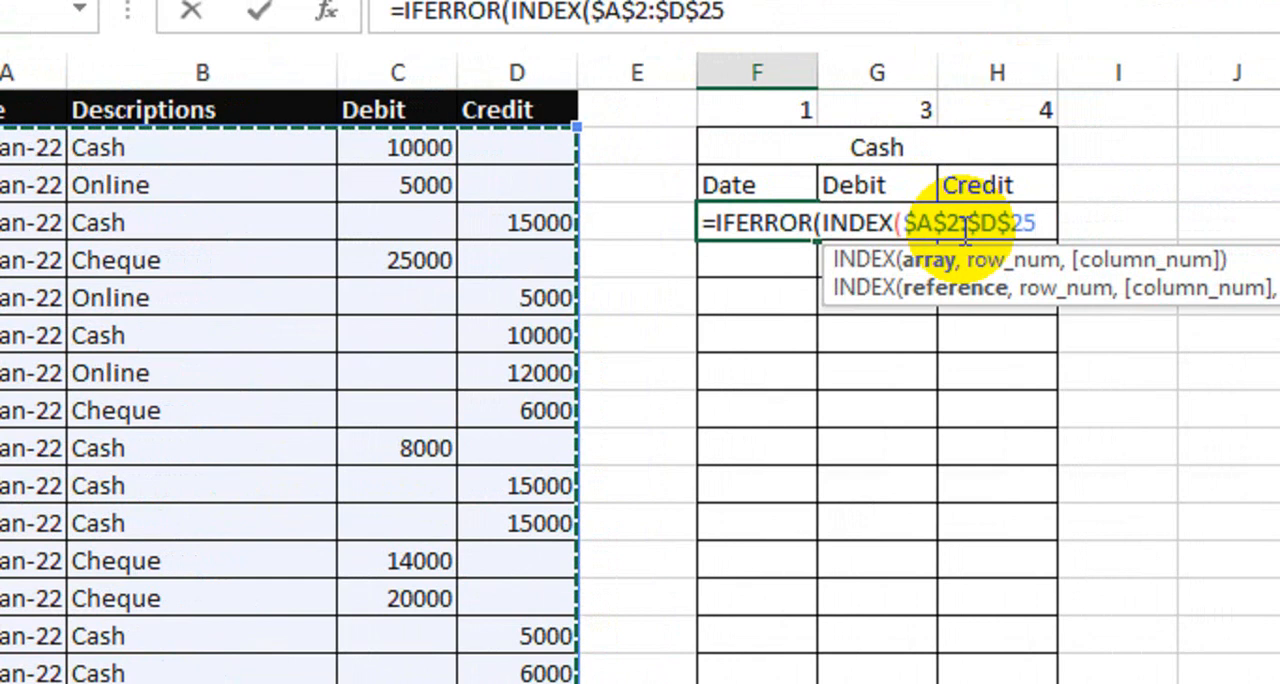
type(",")
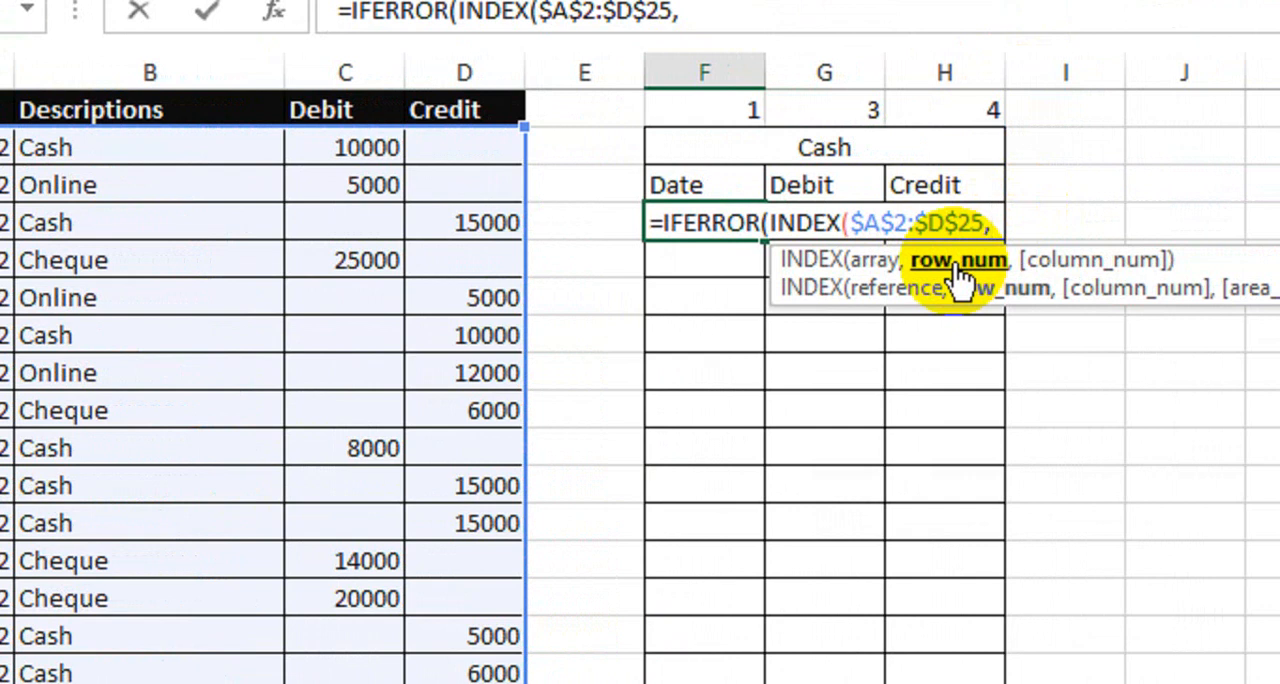
type("sm")
Step: Nest SMALL, IF and ISNUMBER as the row number argument of INDEX in the F4 formula
key("Tab")
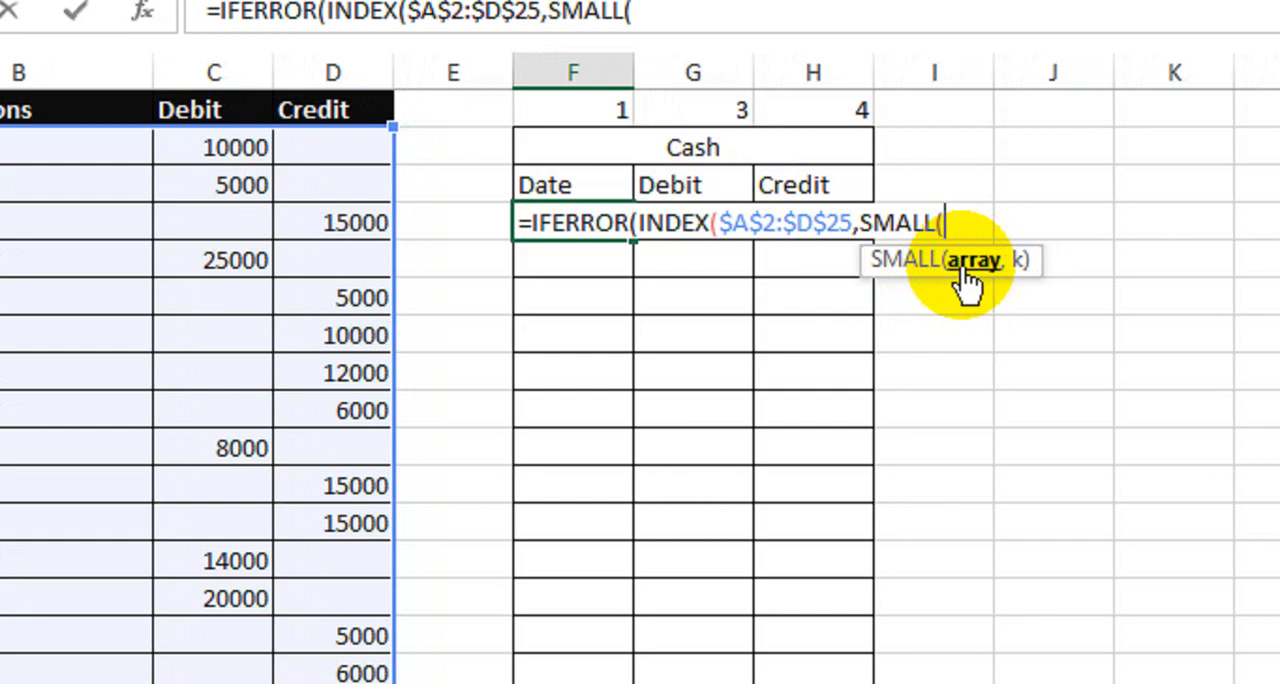
type("if")
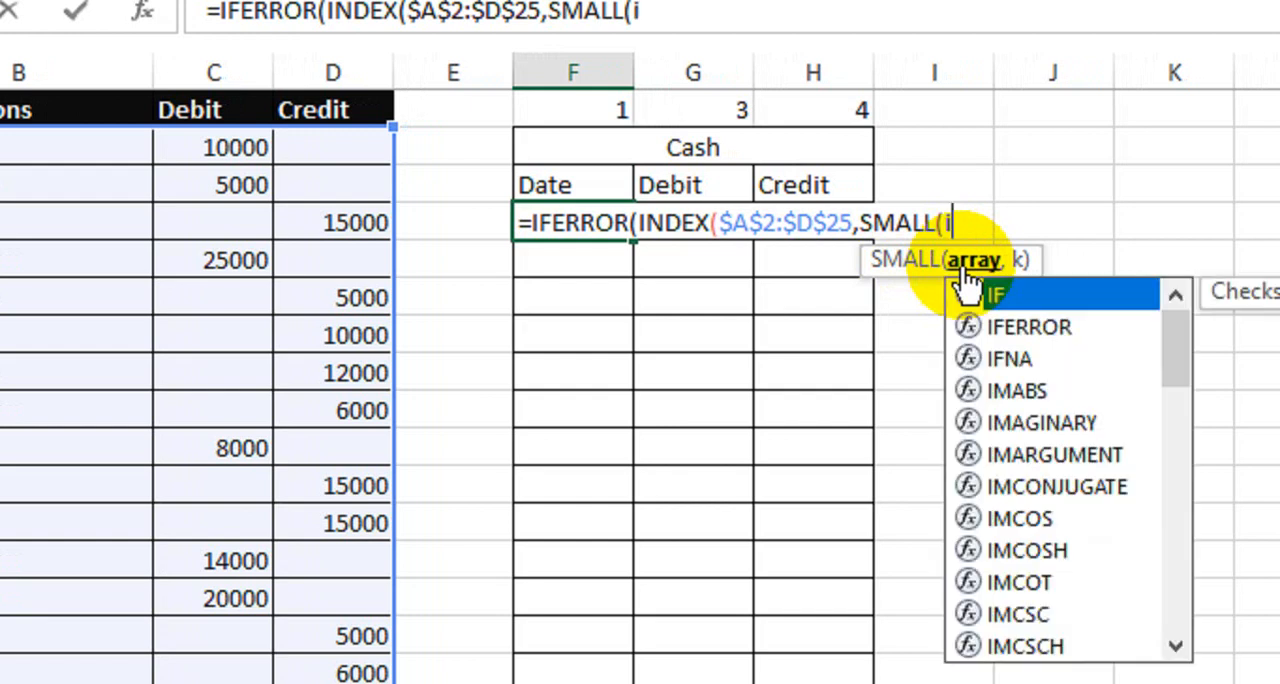
key("Tab")
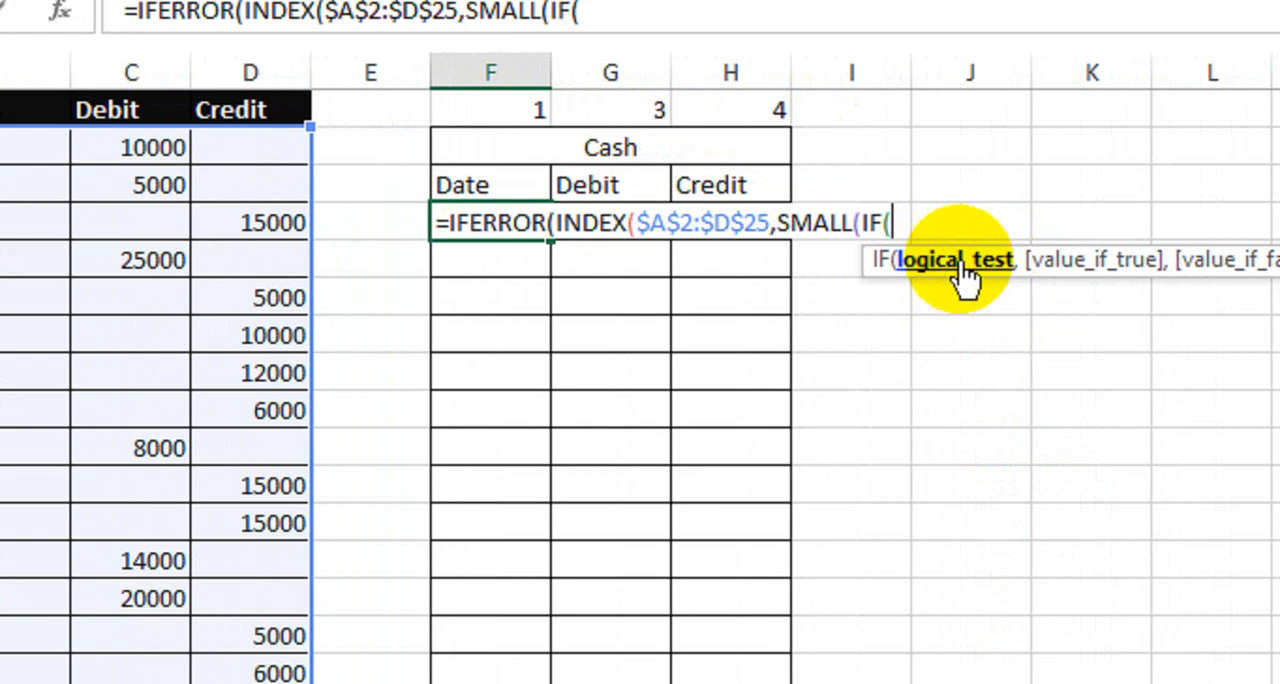
type("isn")
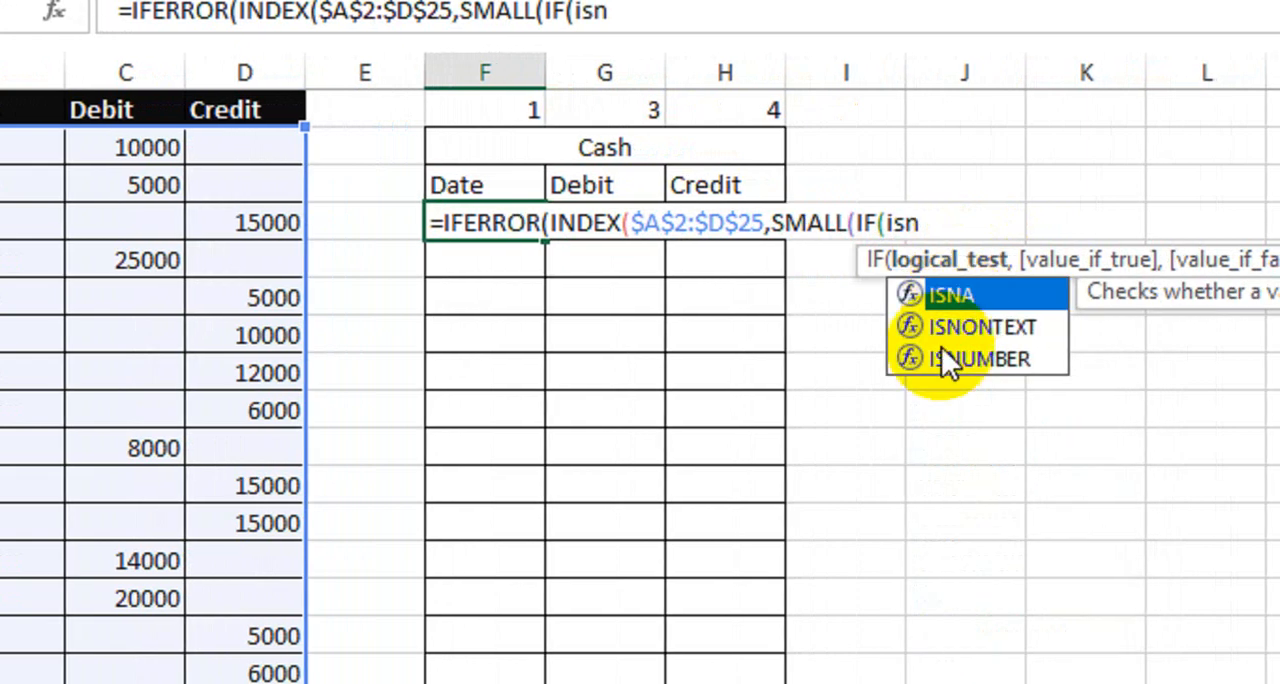
left_click(942, 350)
double_click(941, 352)
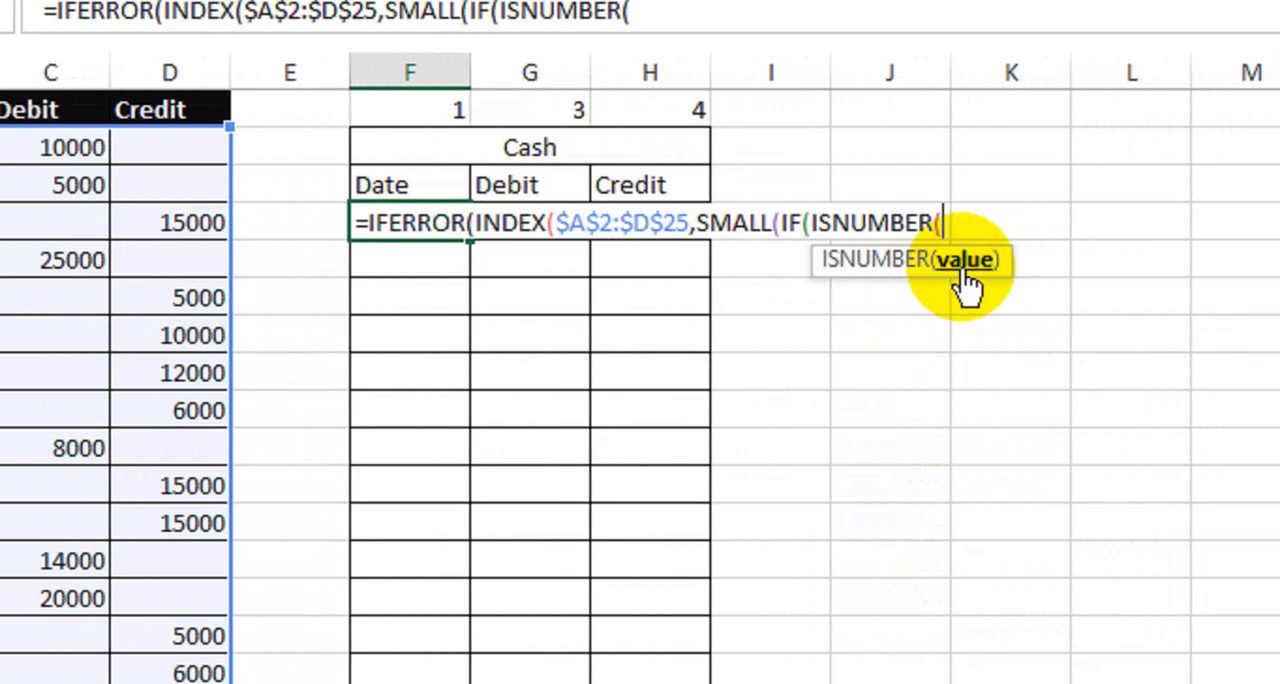
Step: Add SEARCH($F$2,$B$2:$B$25) inside ISNUMBER to look for the table title in the Descriptions column
type("sea")
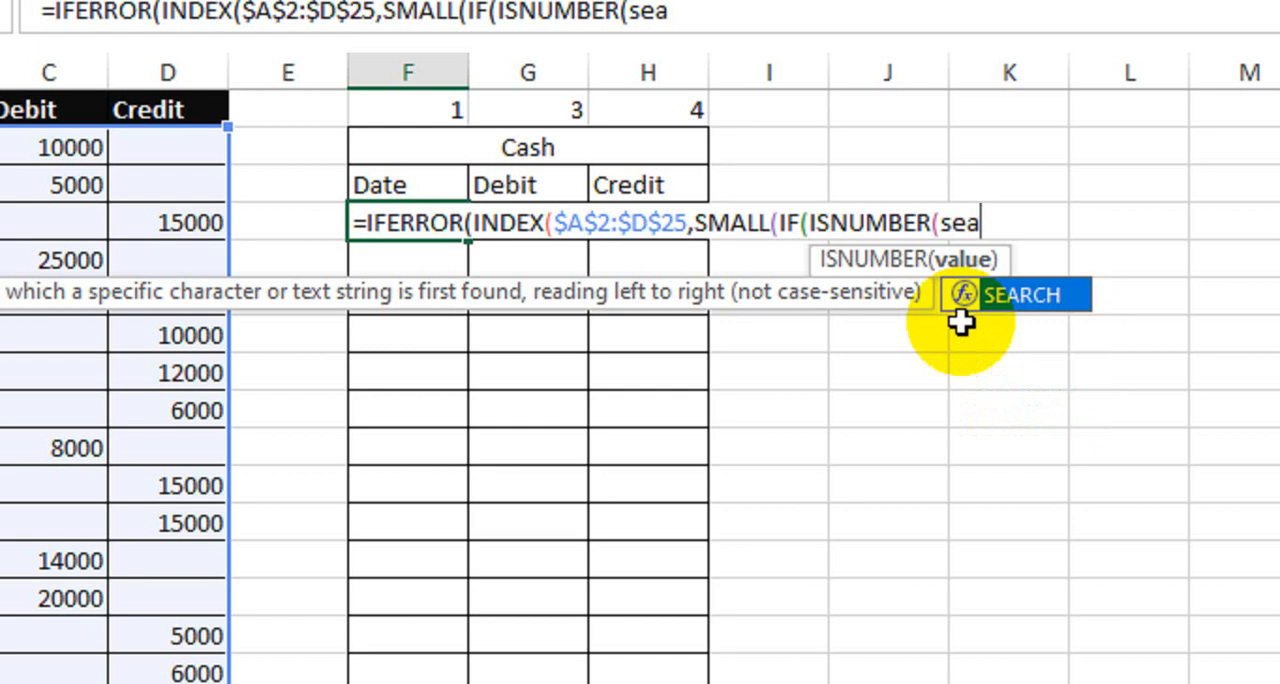
key("Tab")
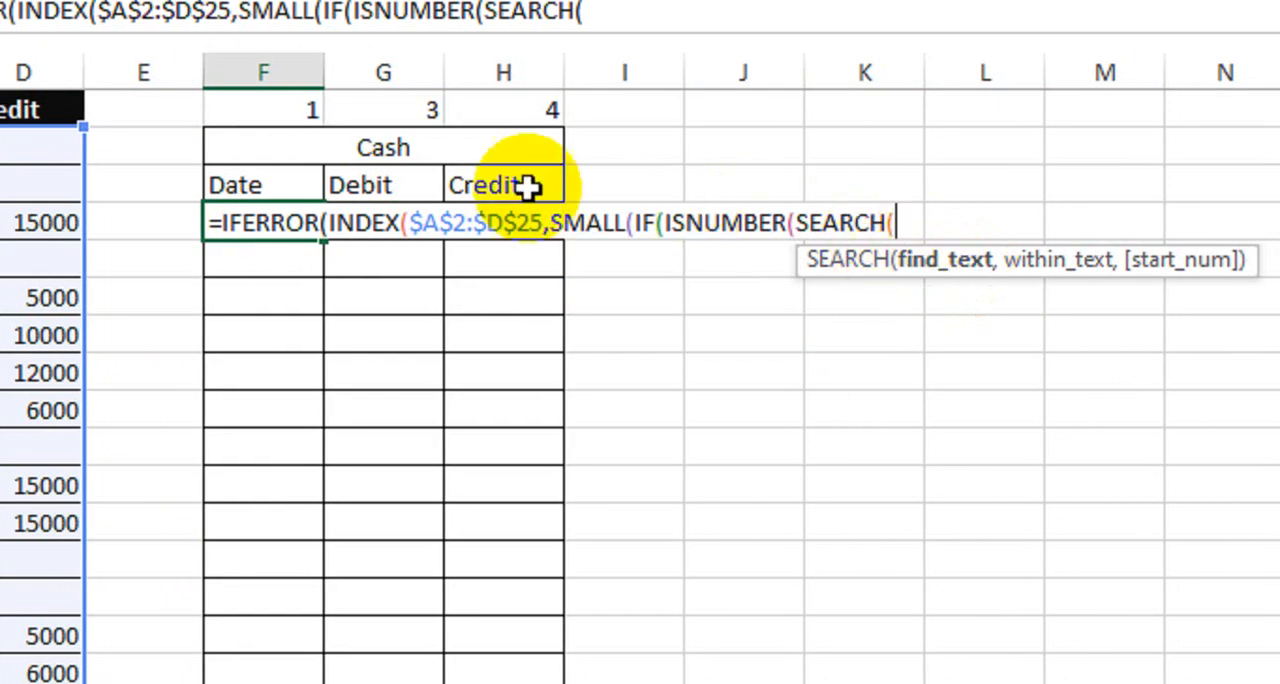
left_click(395, 168)
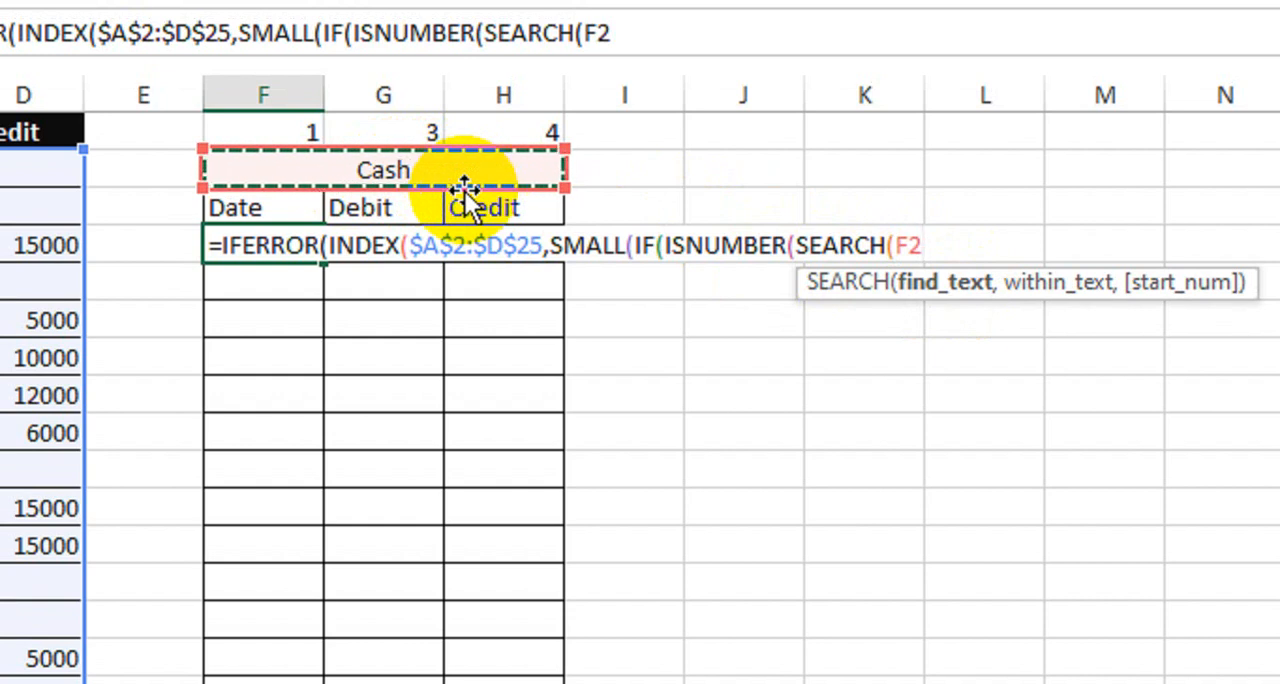
key("F4")
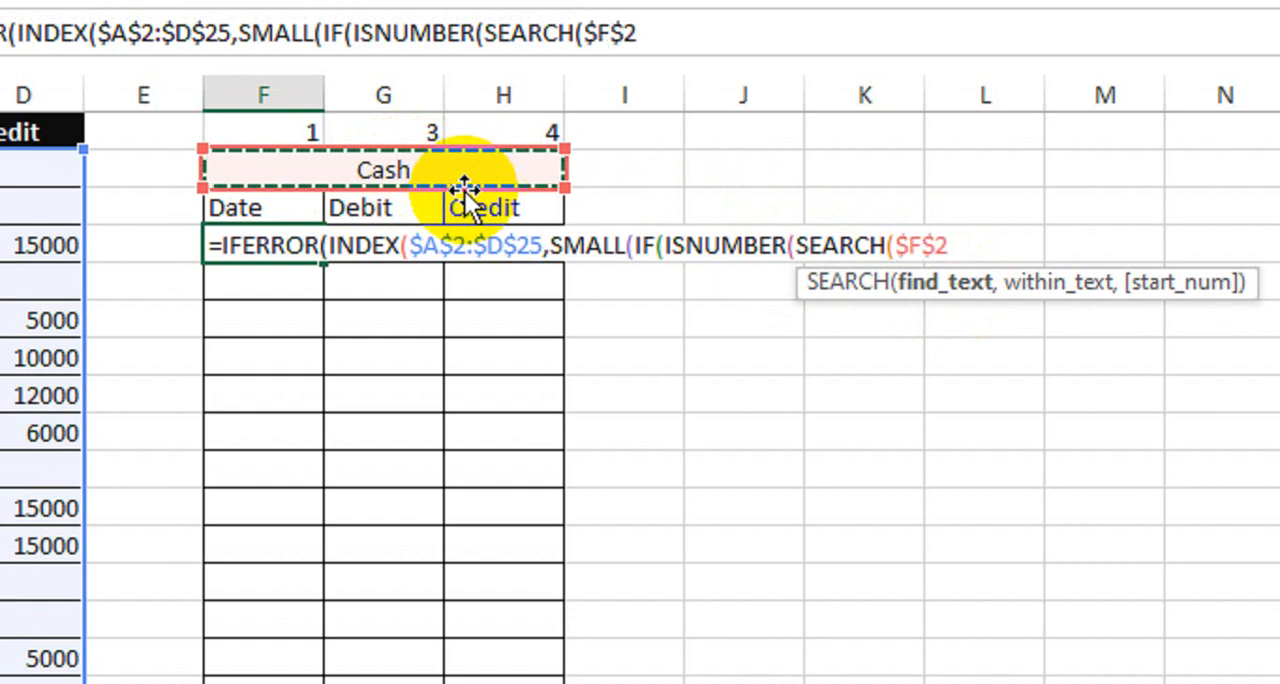
type(",")
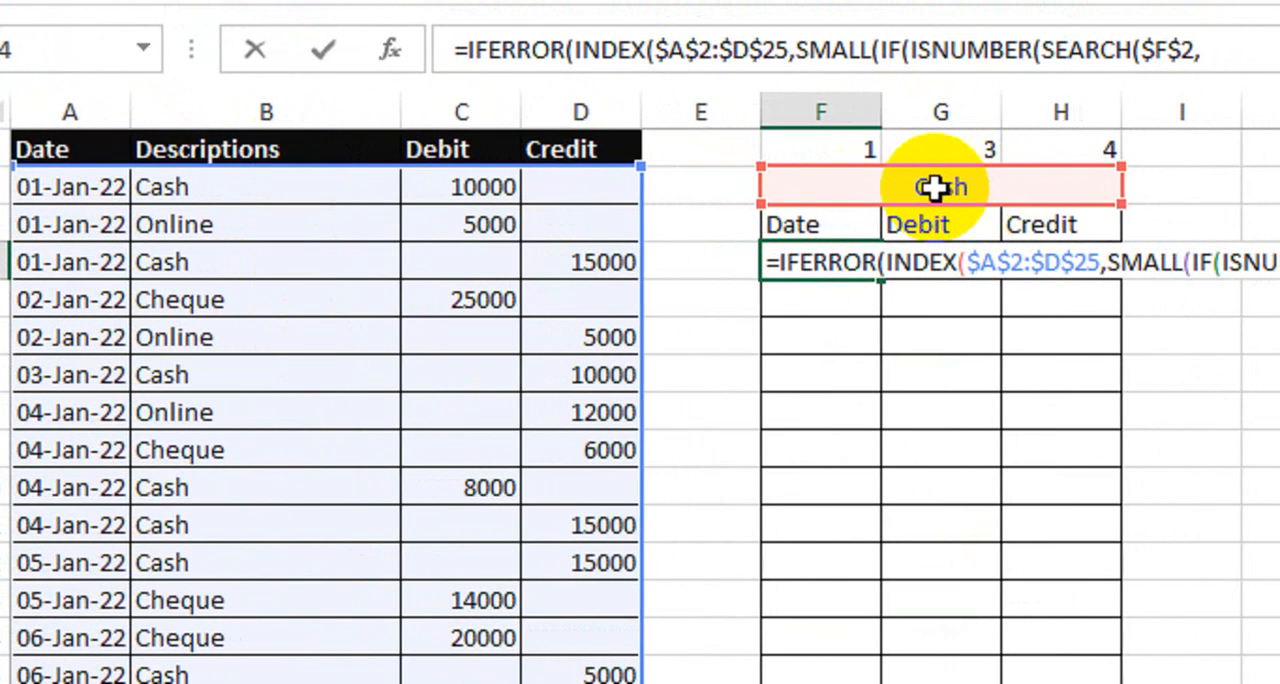
left_click_drag(305, 187, 259, 514)
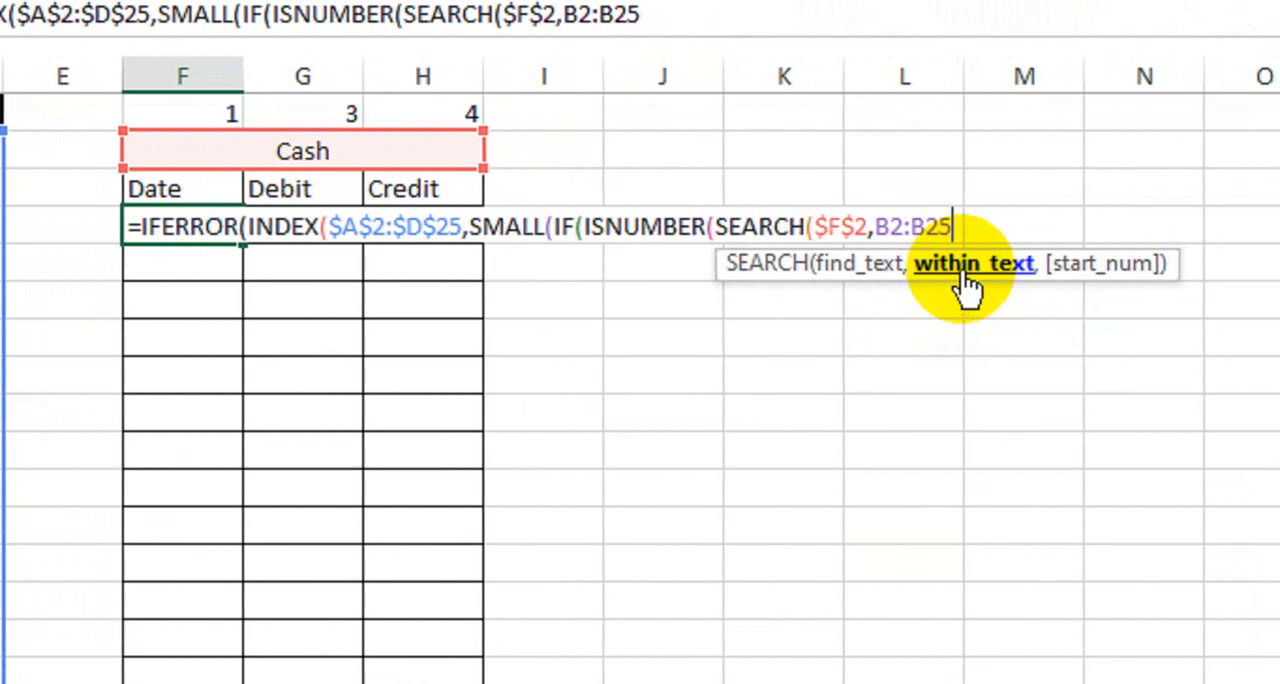
key("F4")
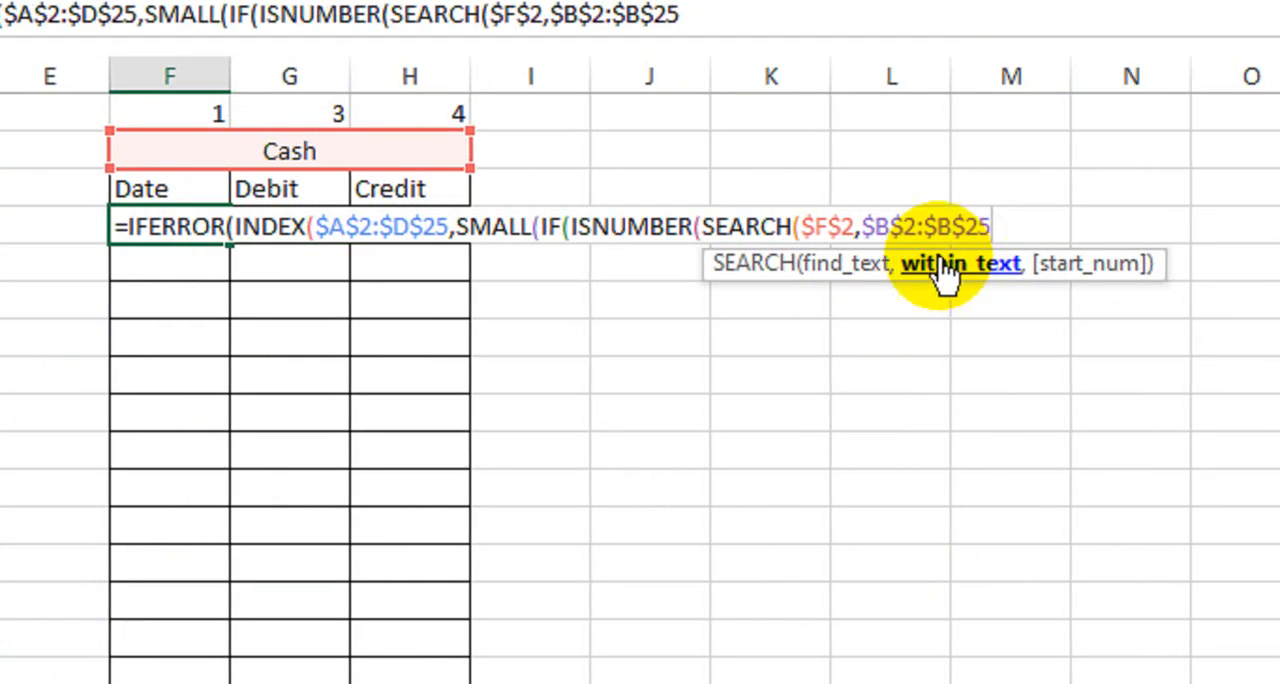
type(")")
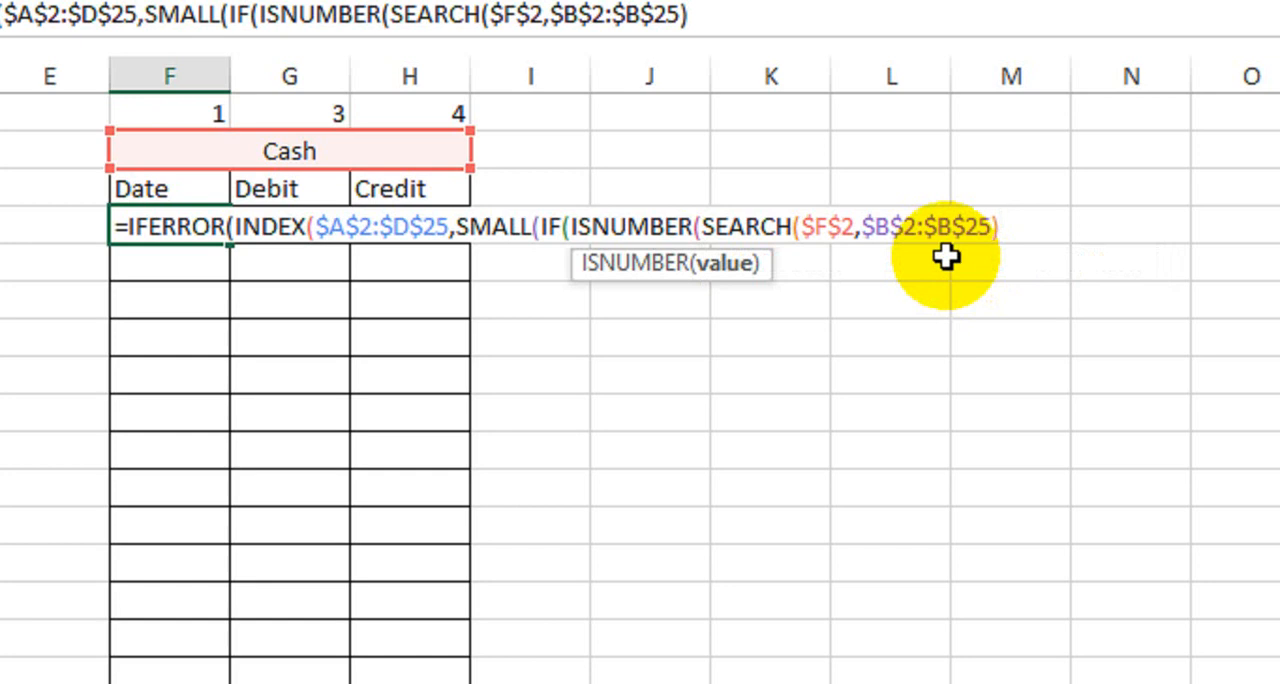
type(")")
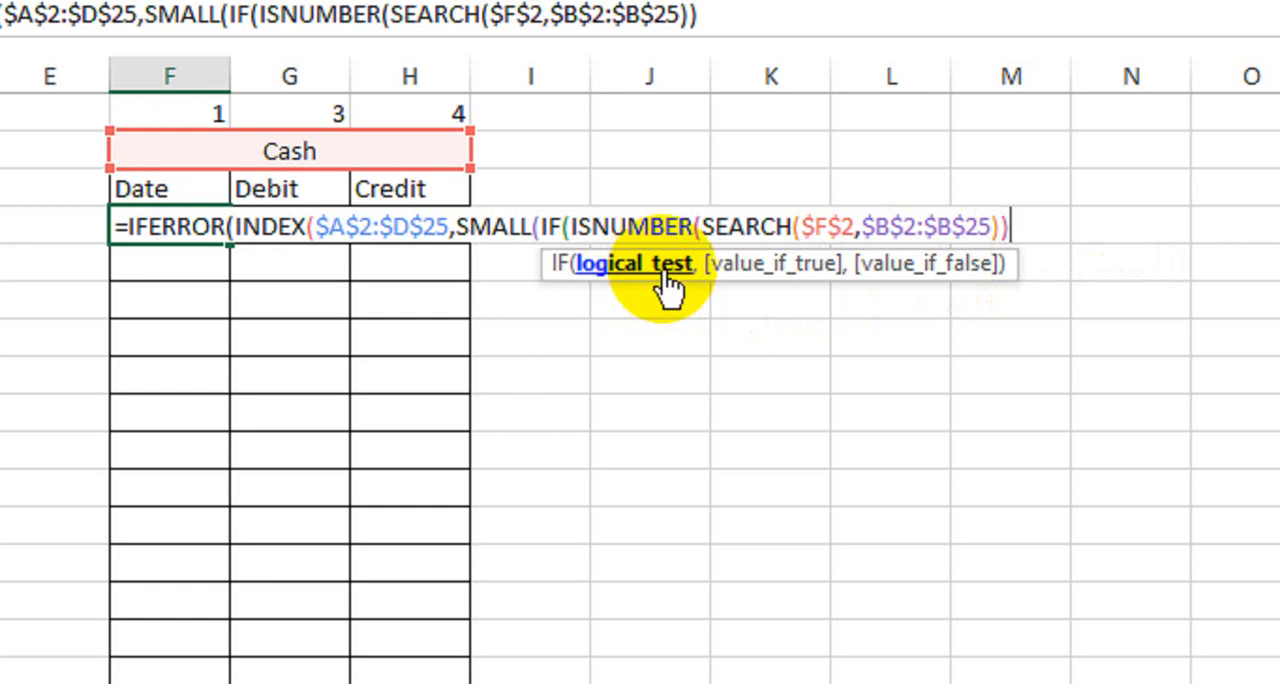
type(",")
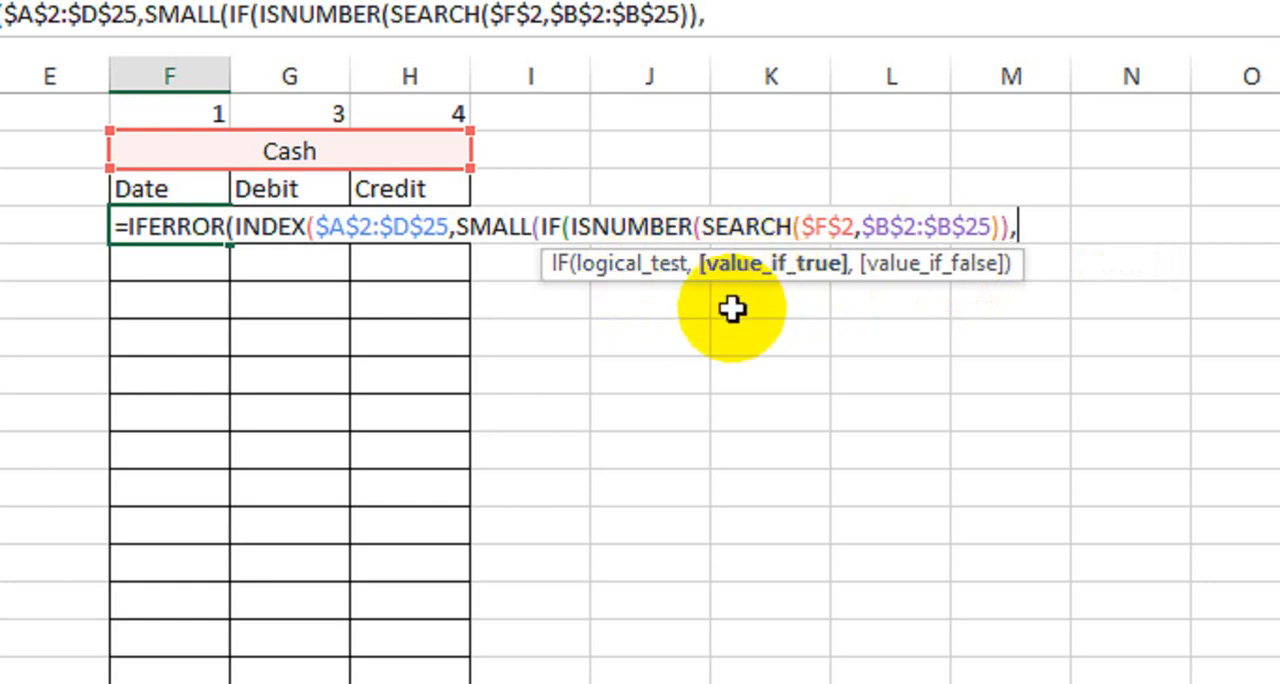
type("row")
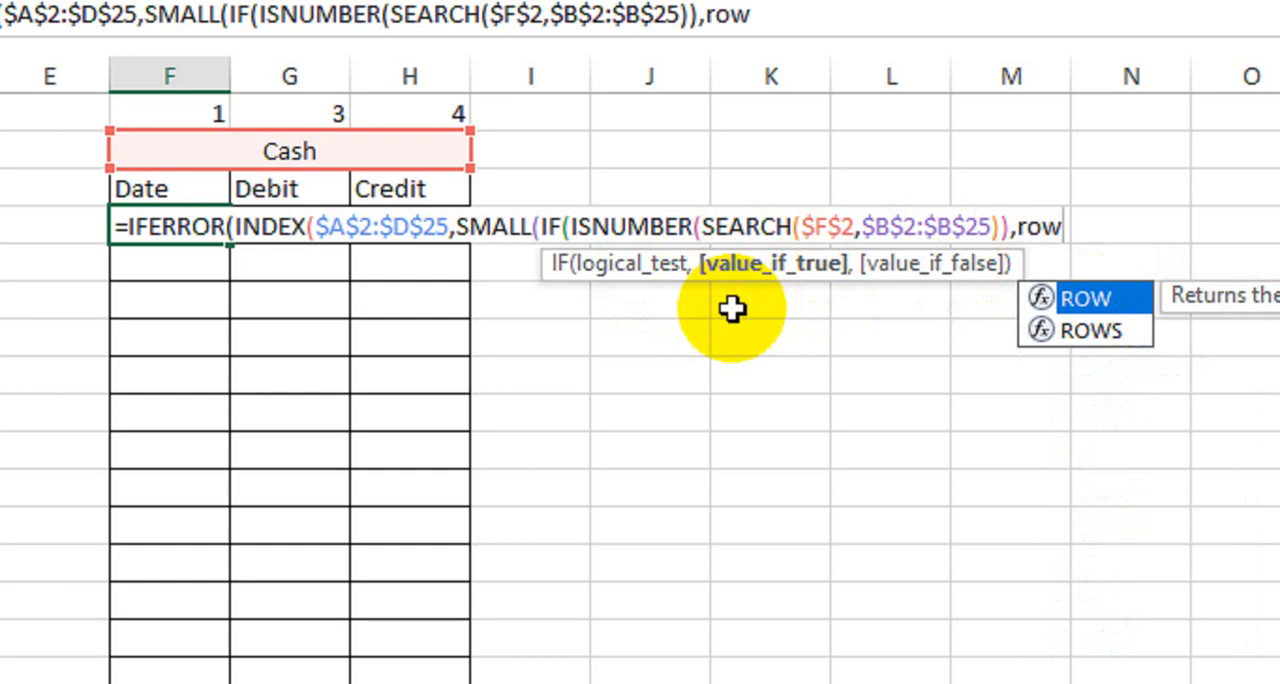
Step: Close ISNUMBER as the IF test, add ROW($A$2:$A$25)-1 as the value if true, and close IF in the F4 formula
key("Tab")
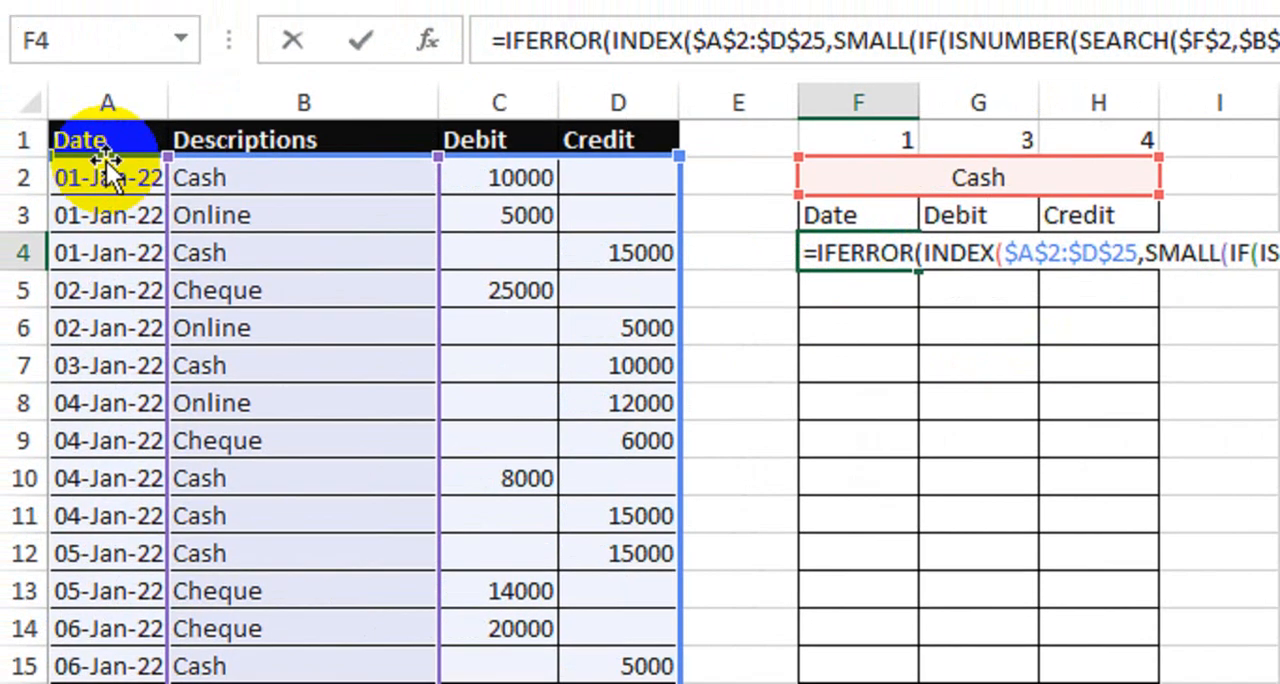
left_click_drag(108, 172, 91, 526)
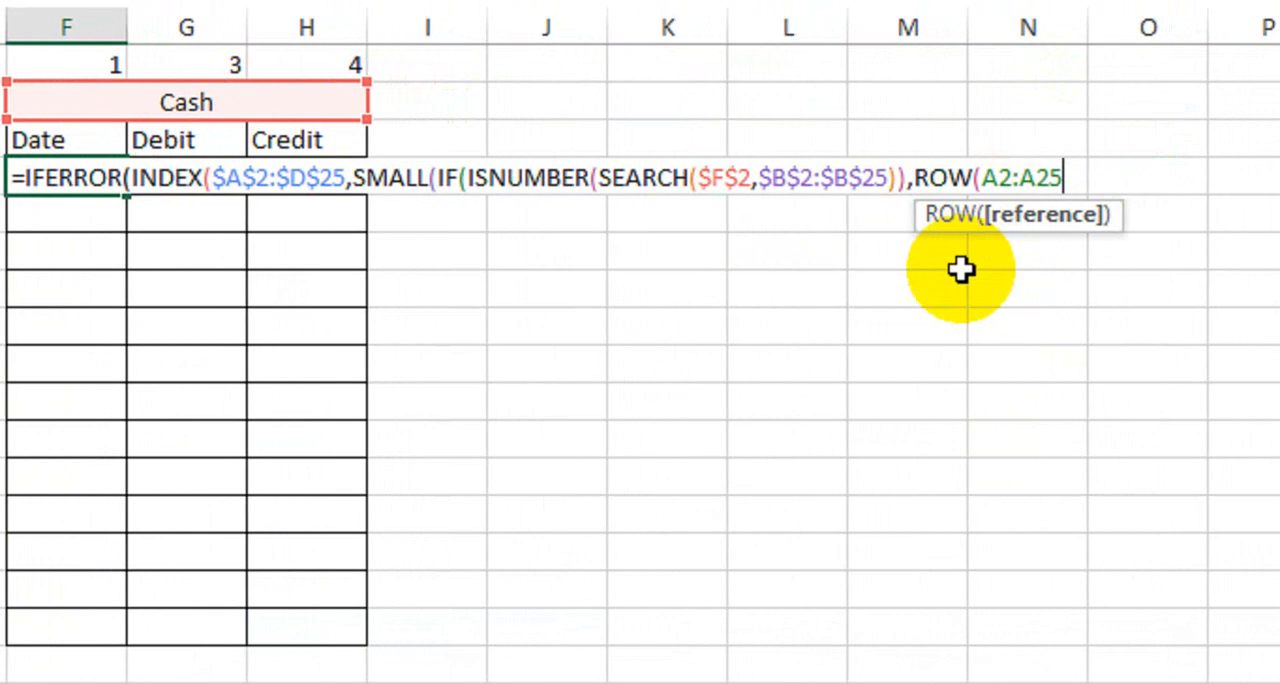
key("F4")
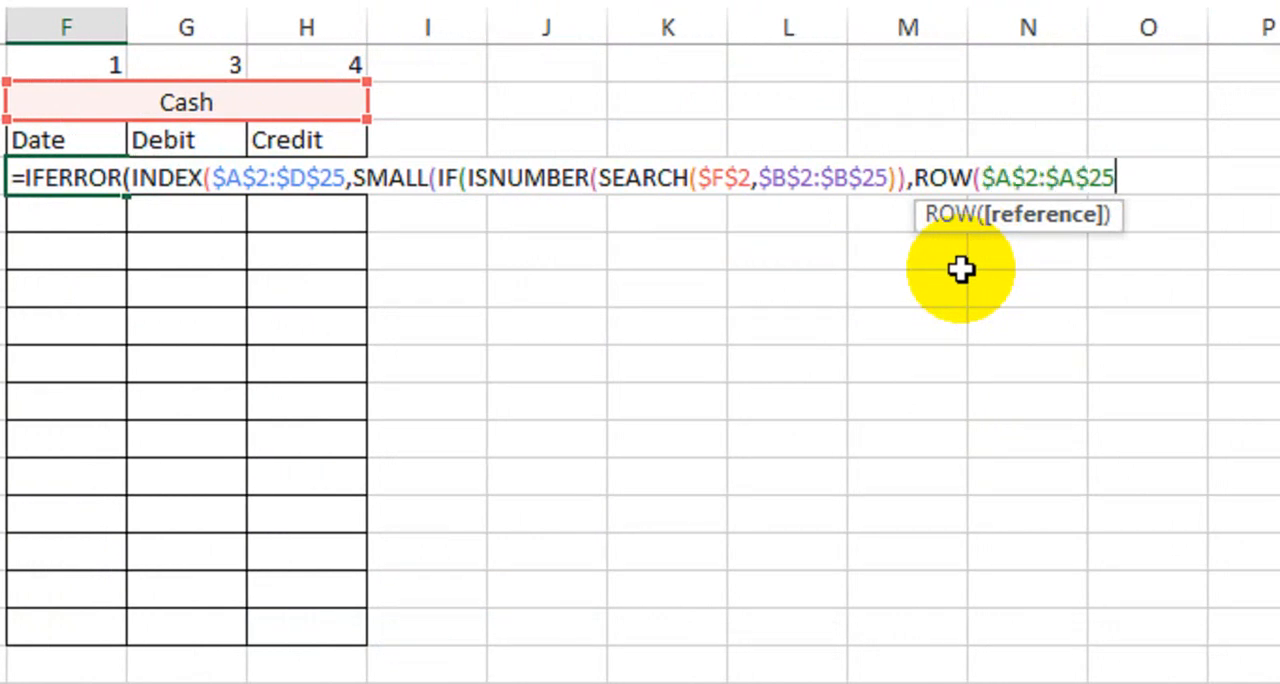
type(")-1")
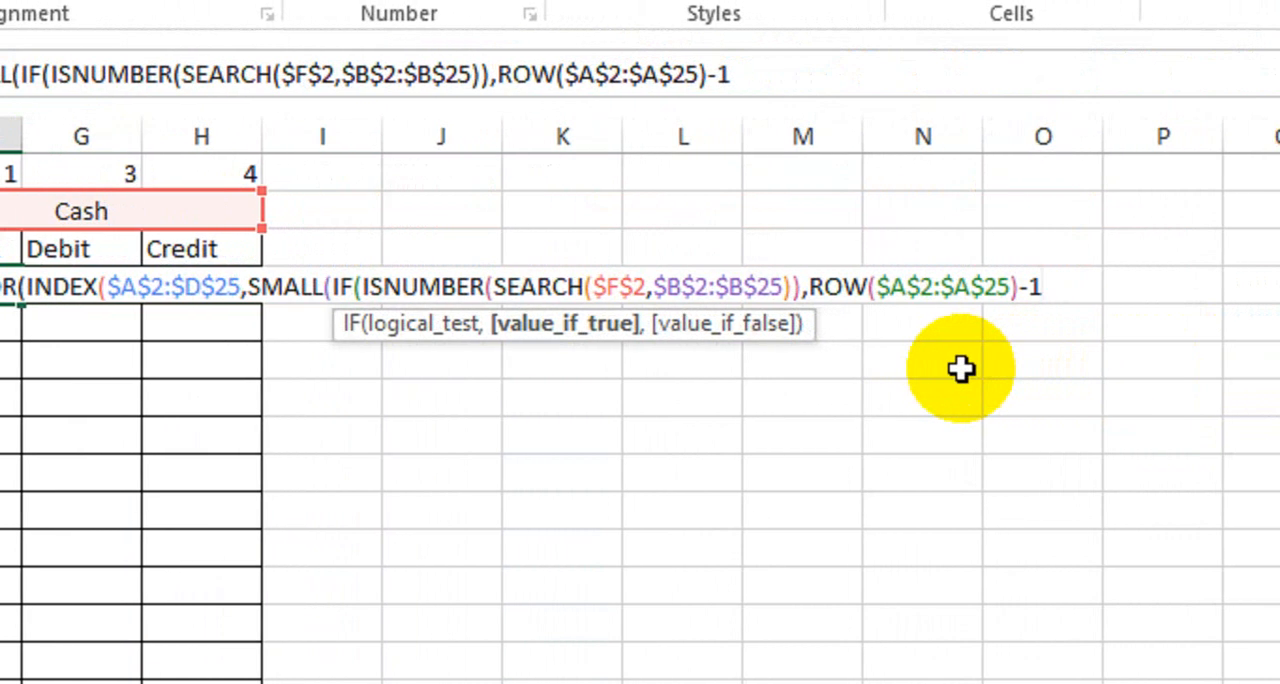
type(")")
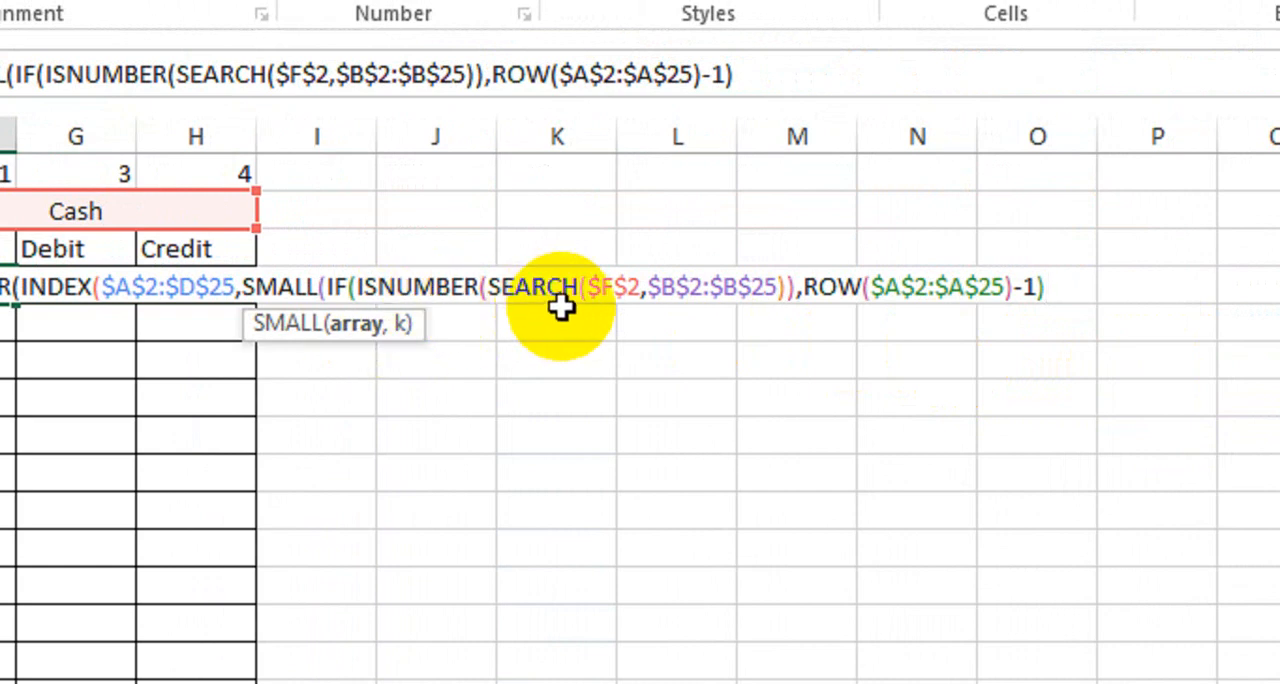
type(",")
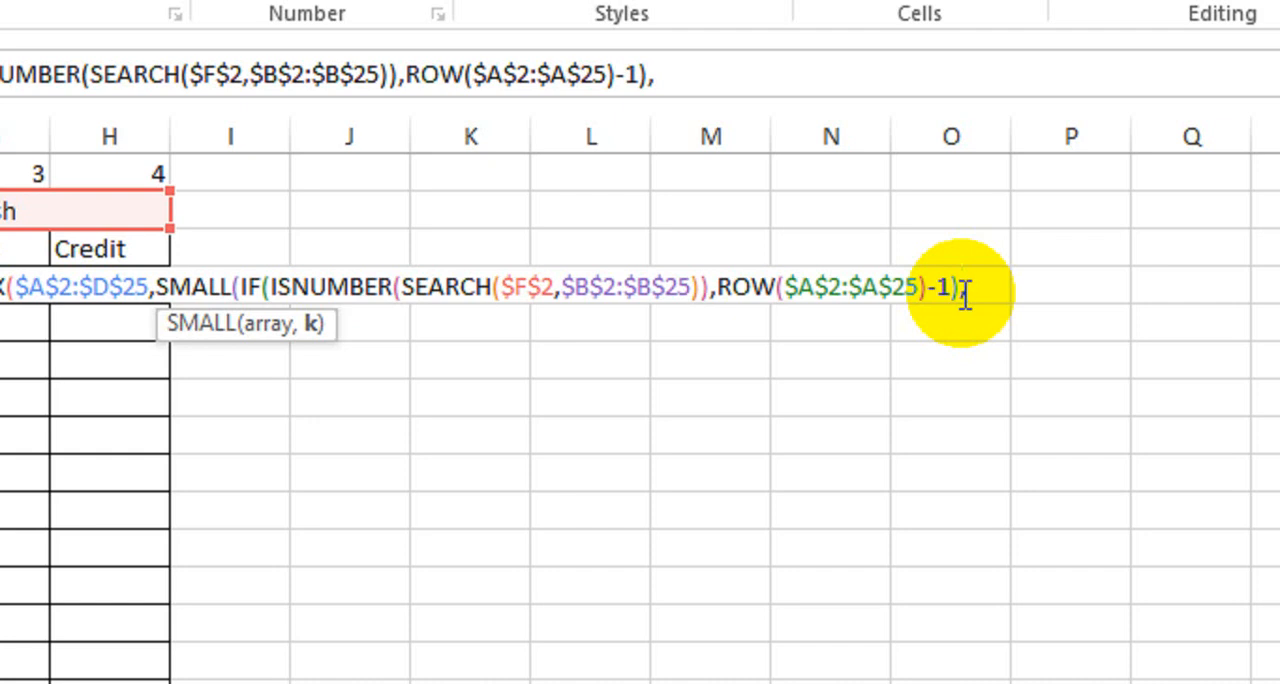
Step: Add ROW(A1) as the k argument of SMALL and close the SMALL function
type("row")
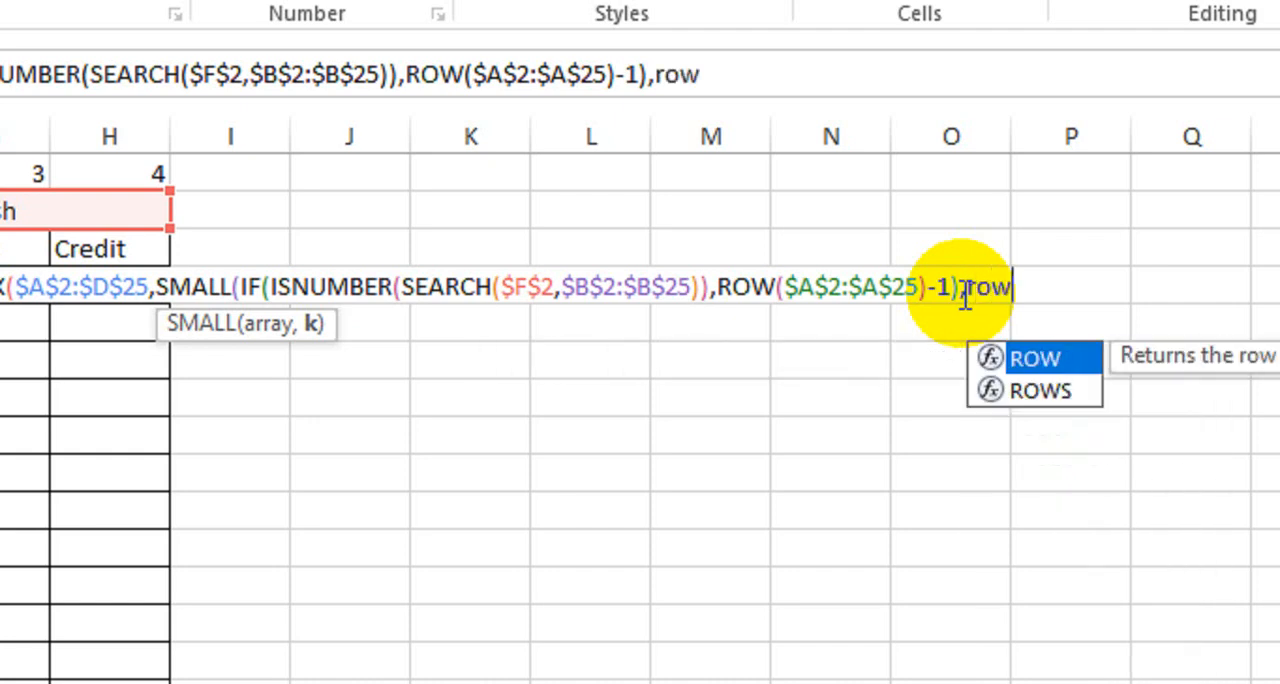
key("Tab")
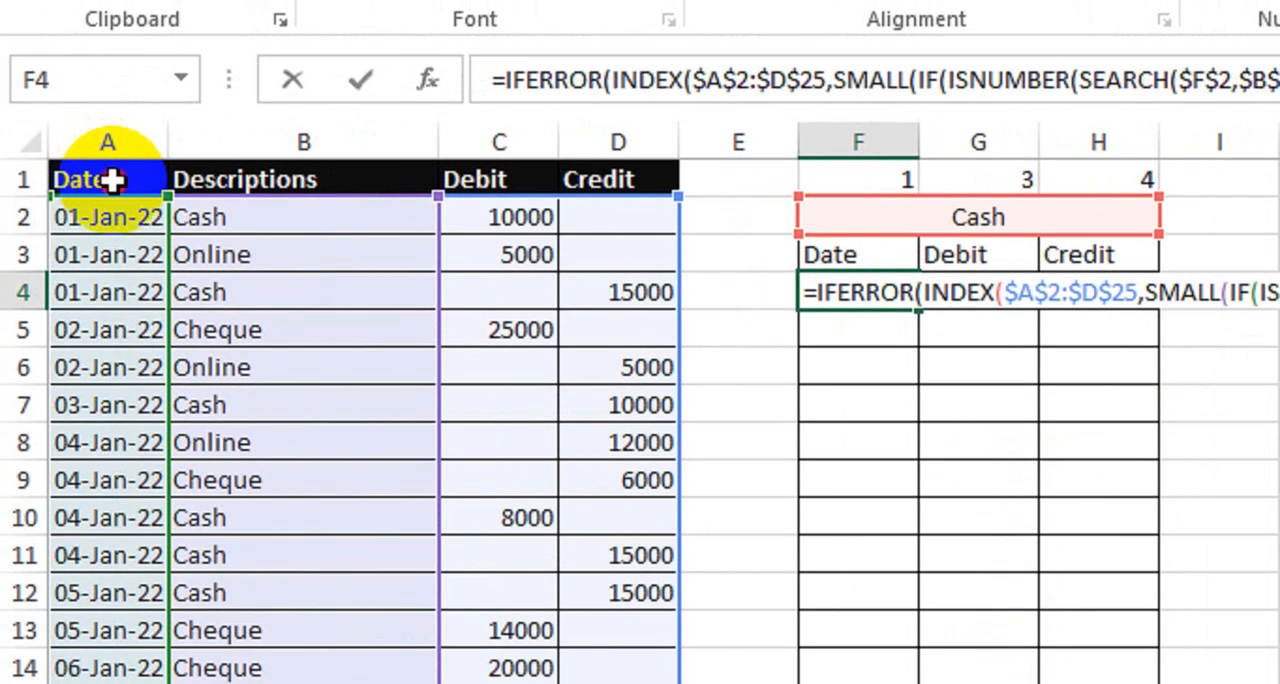
left_click(107, 176)
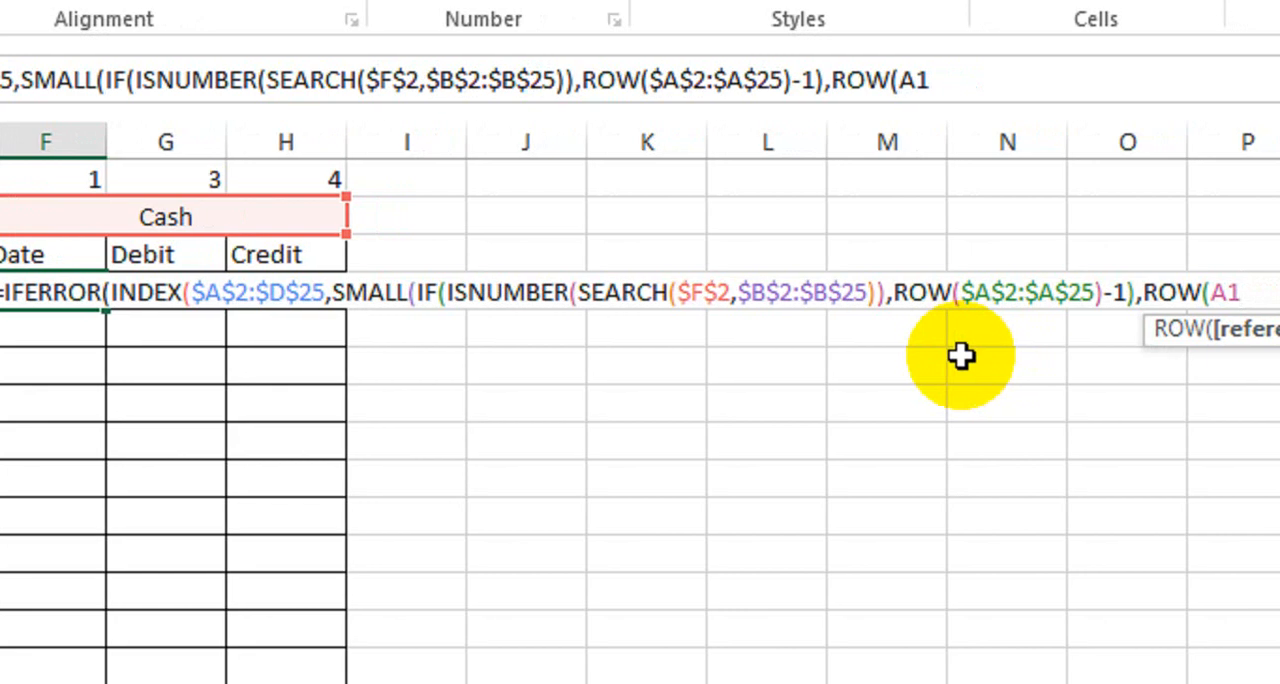
type(")")
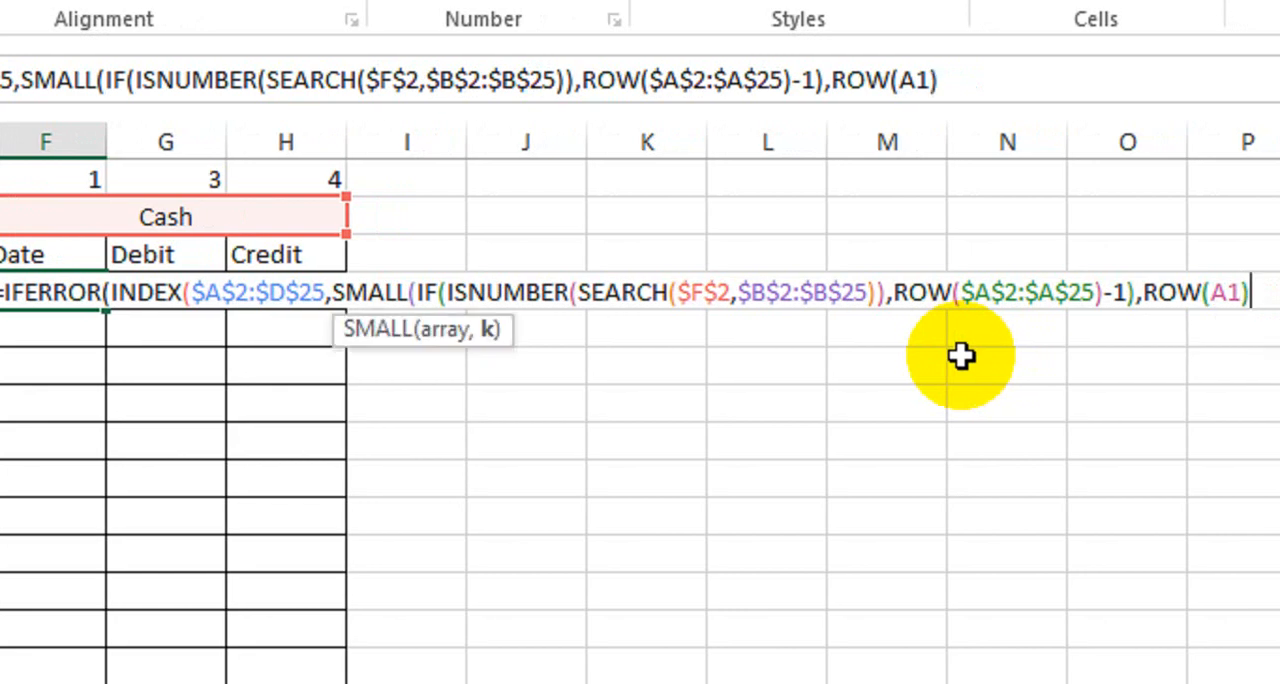
type(")")
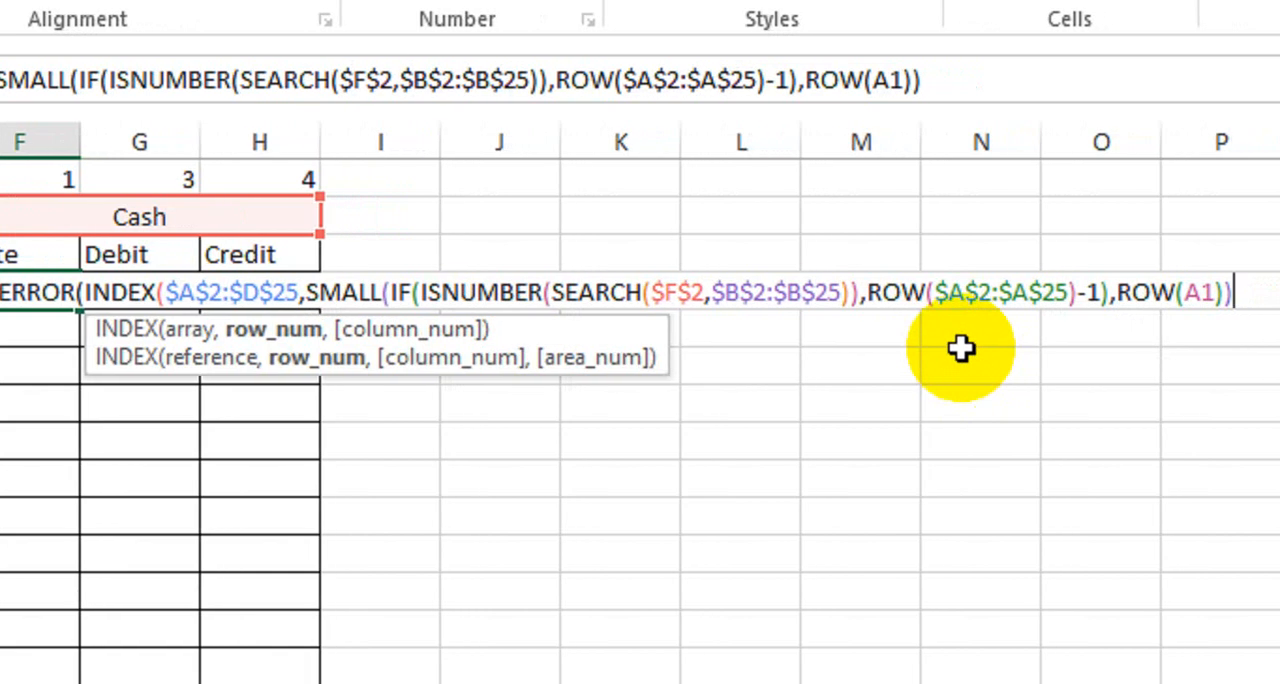
type(",")
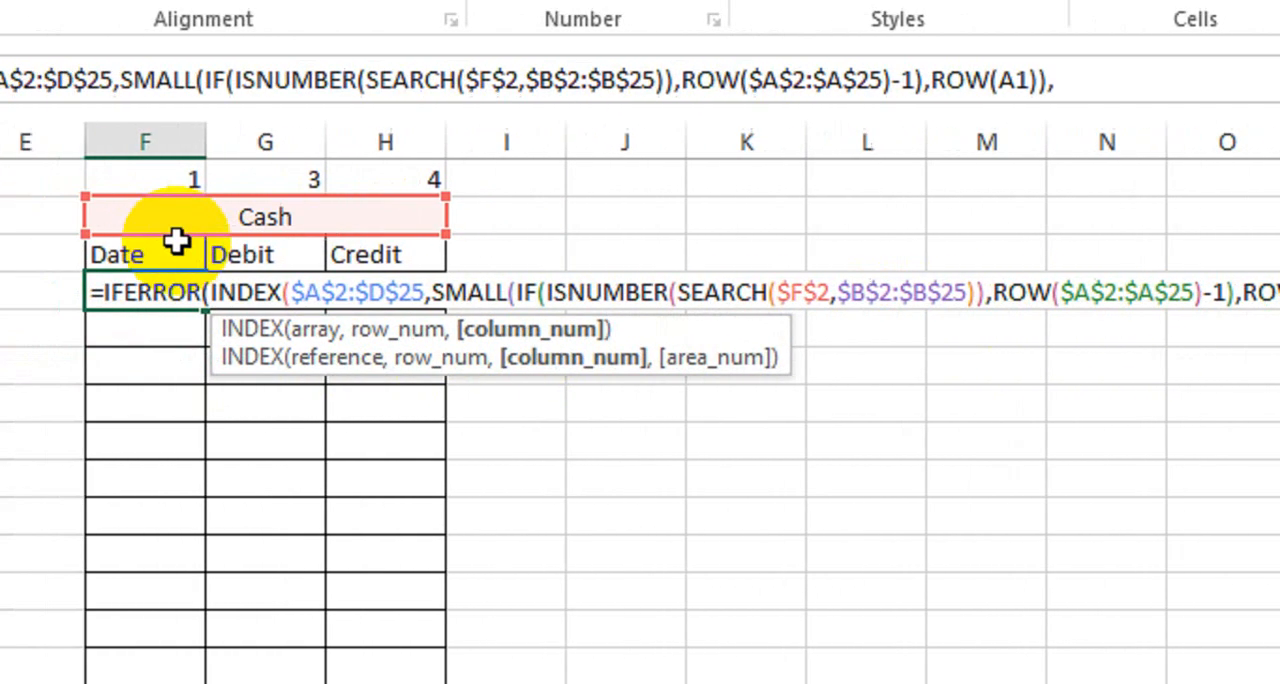
Step: Set F$1 as INDEX's column number with only the row locked, and an empty string "" as the IFERROR fallback
left_click(310, 180)
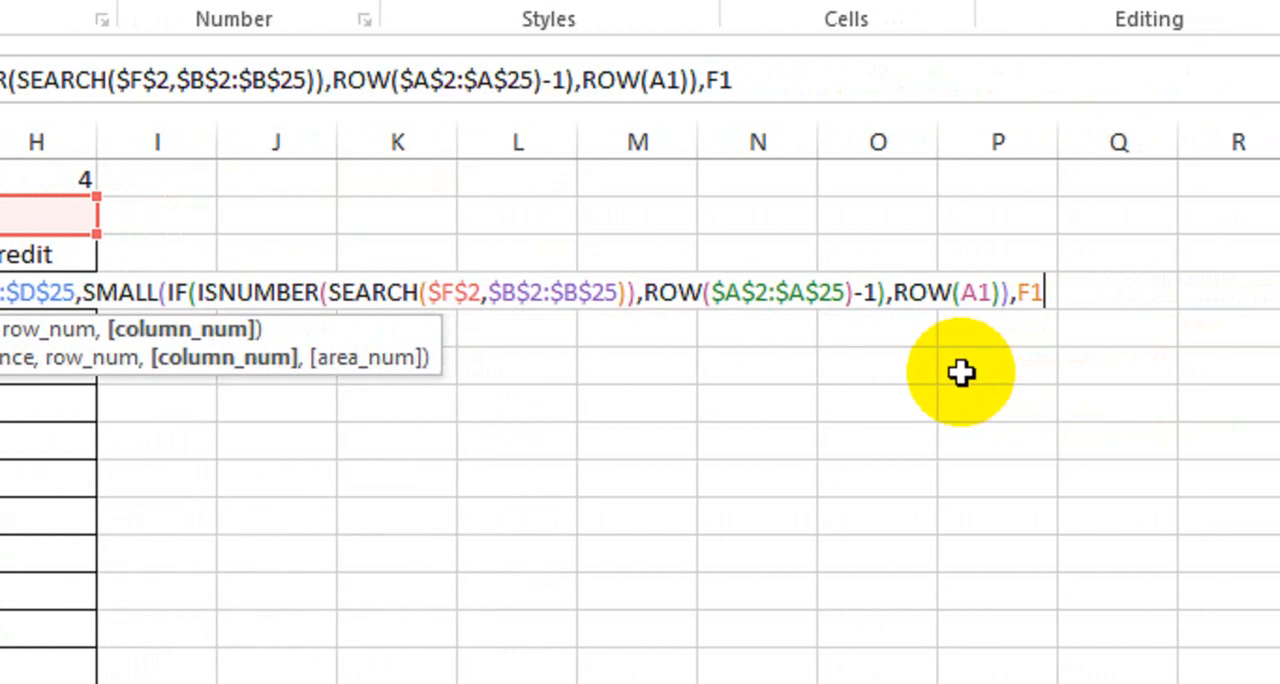
key("F4")
key("F4")
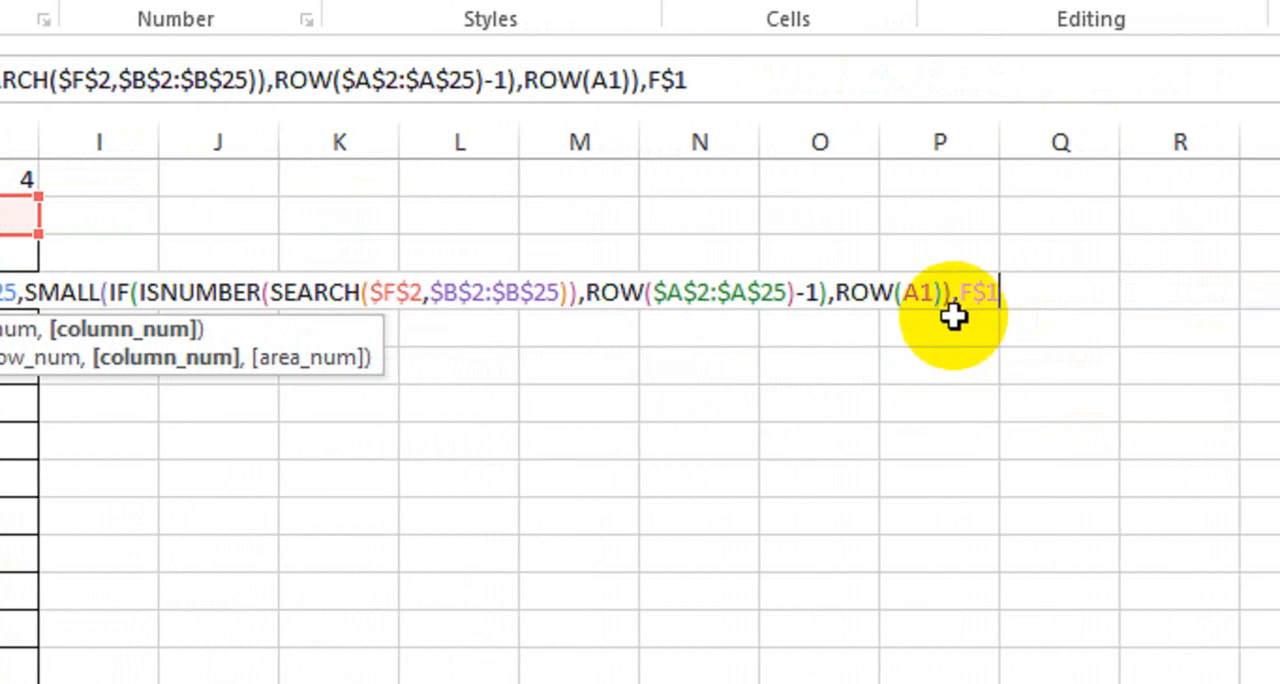
type("),")
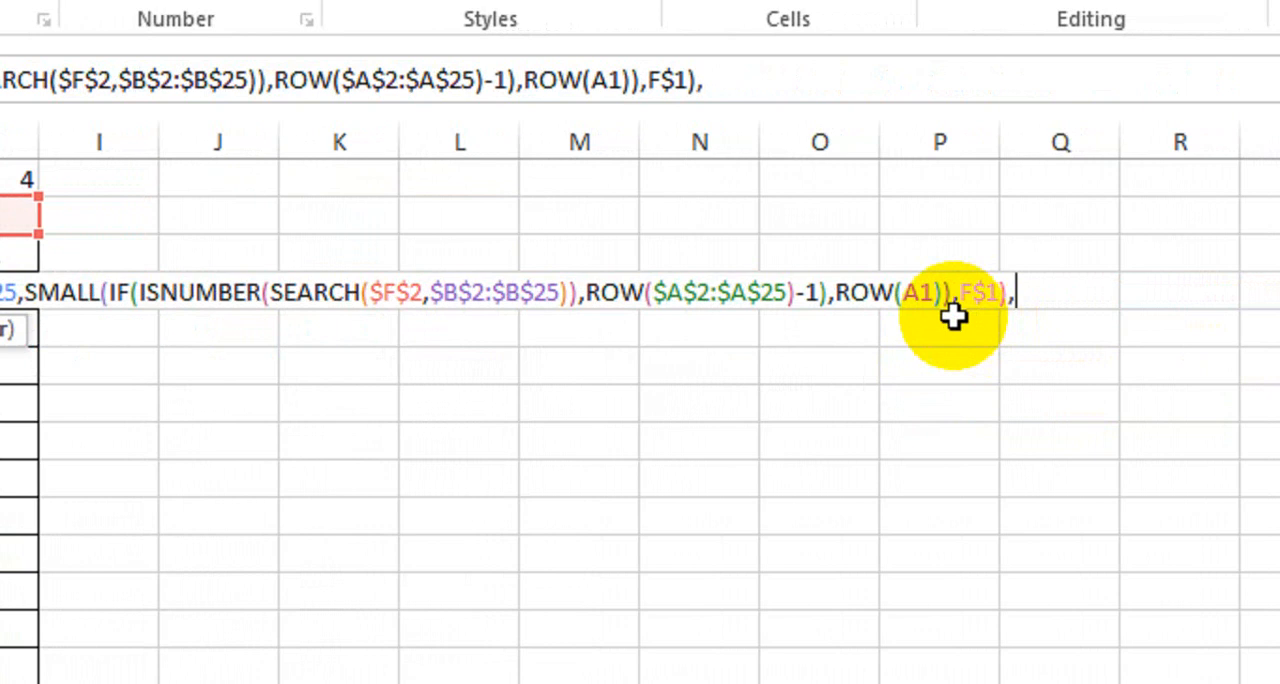
type("\"\")")
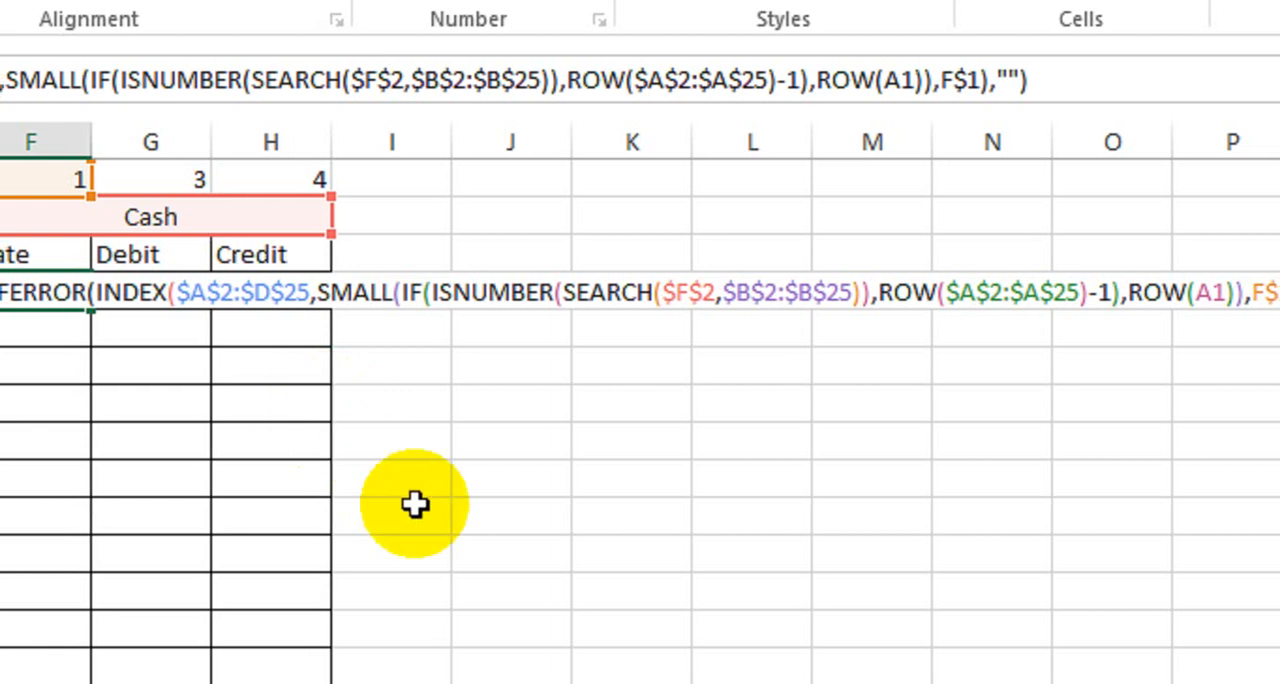
Step: Enter the F4 formula as an array formula and fill it across the Cash table through H16
key("ctrl+shift+Return")
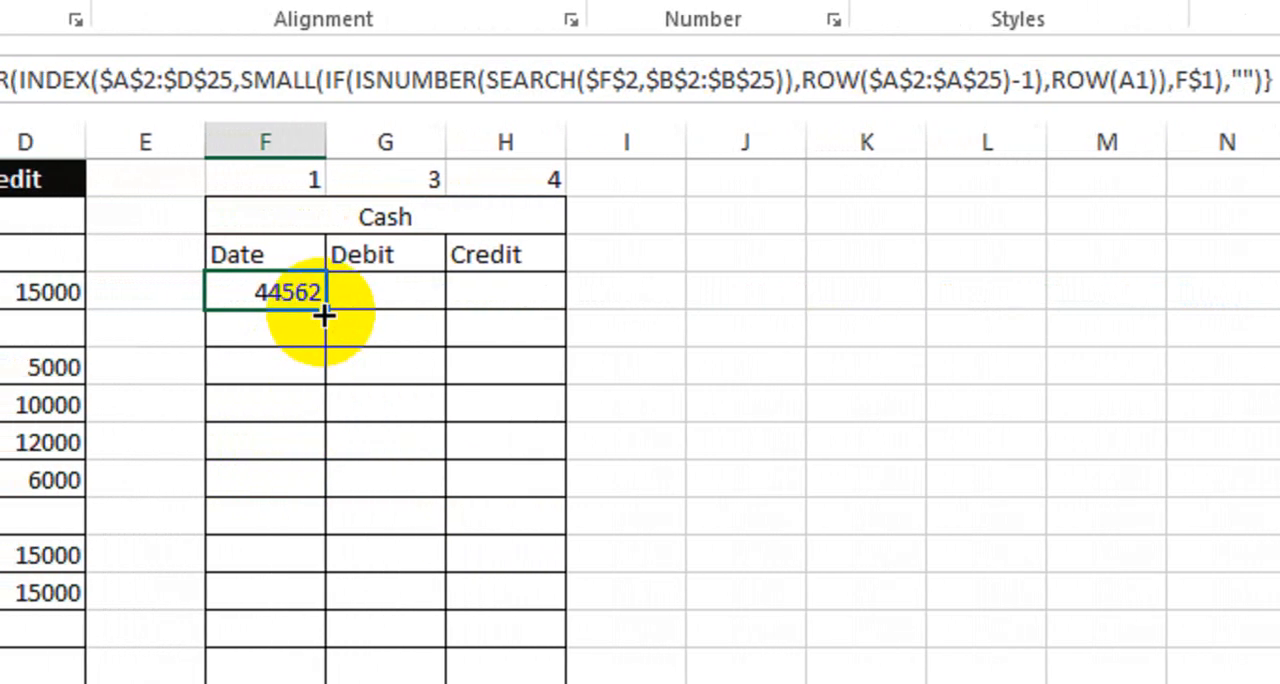
left_click_drag(325, 314, 563, 585)
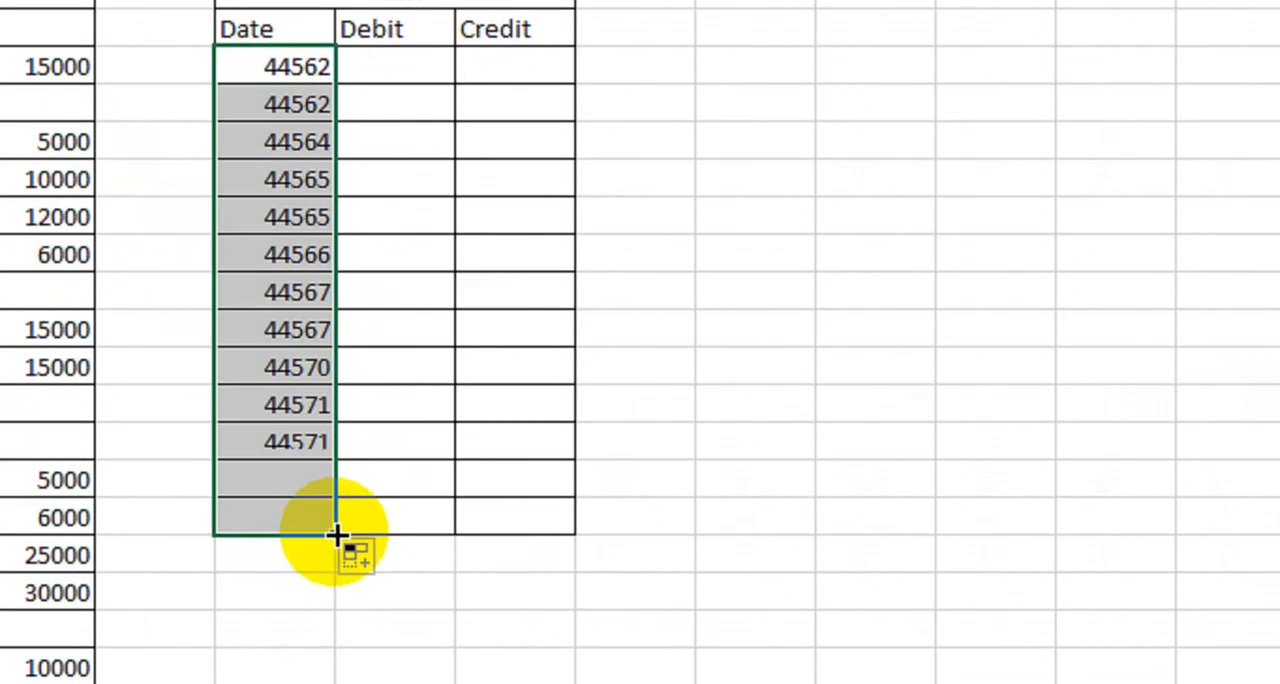
left_click_drag(563, 512, 560, 500)
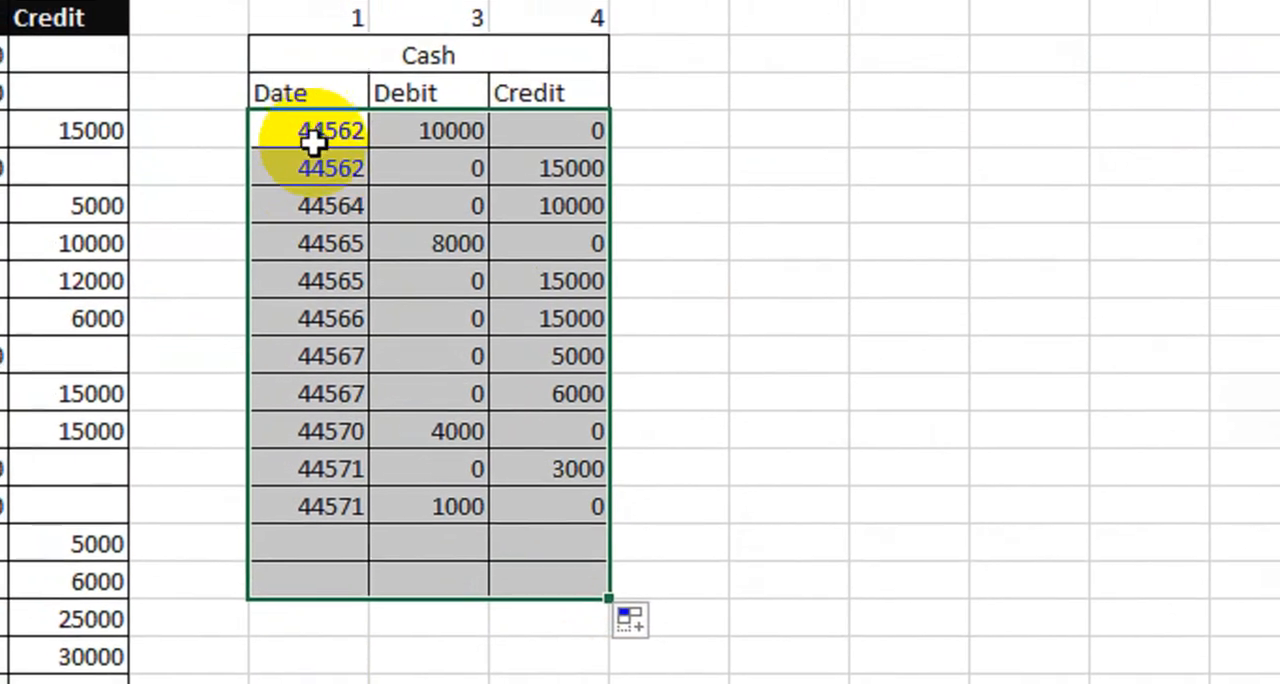
Step: Format the Cash table's Date cells F4:F16 as dates of type 14-Mar-12
left_click_drag(313, 142, 317, 587)
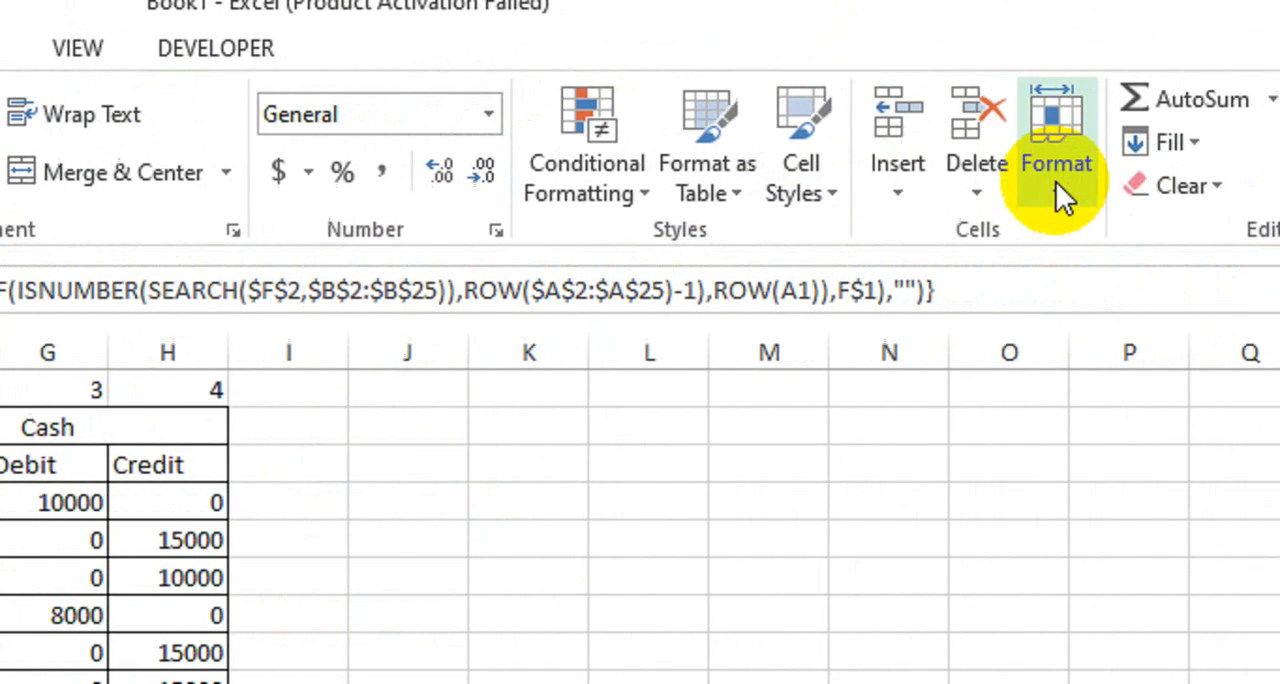
left_click(1060, 180)
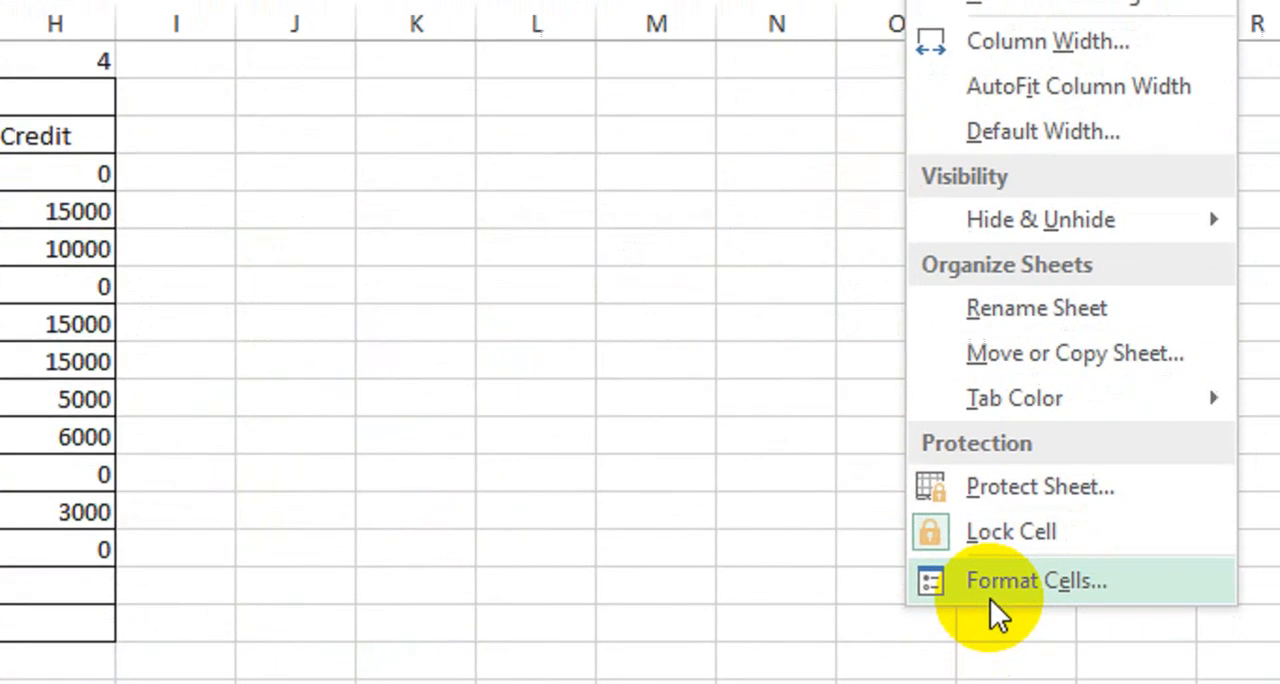
left_click(990, 592)
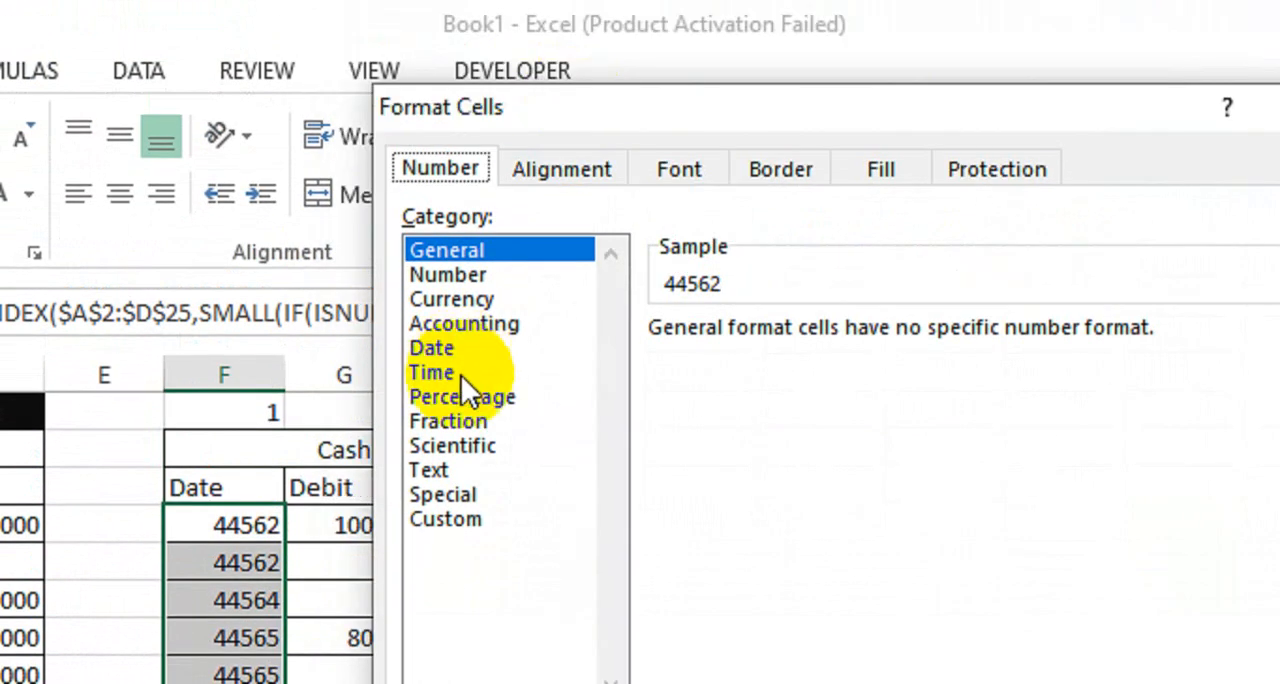
left_click(453, 348)
left_click(708, 504)
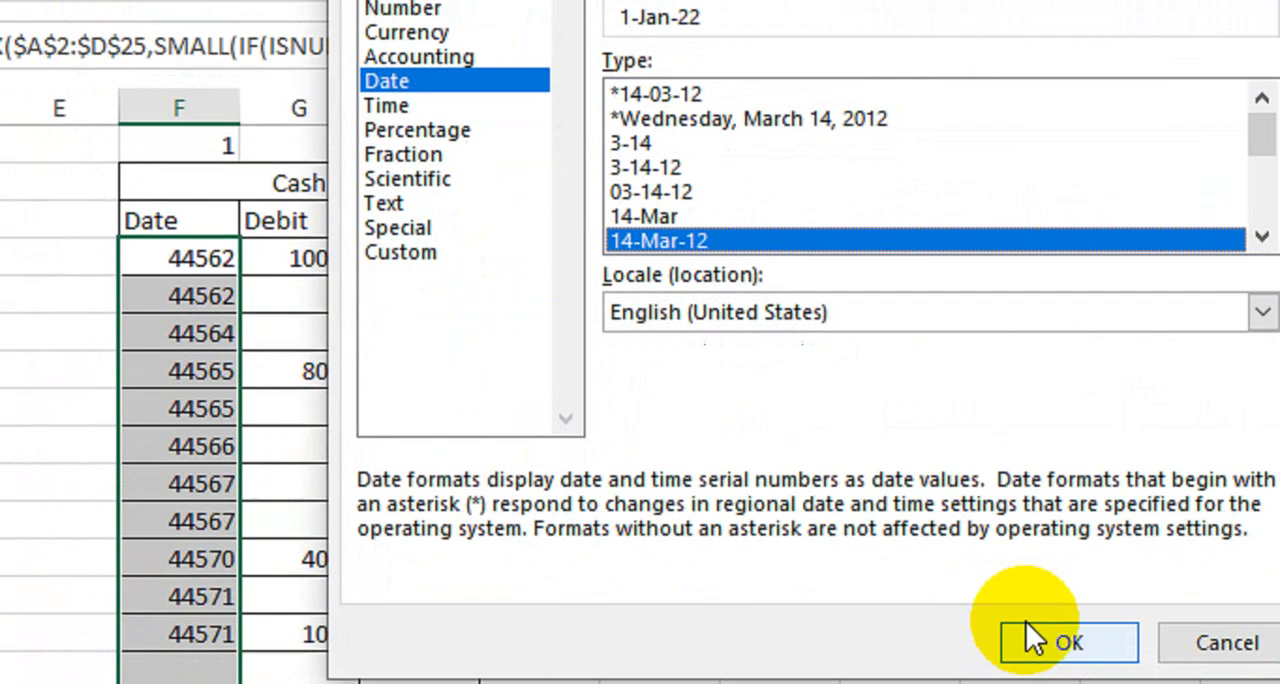
left_click(1034, 634)
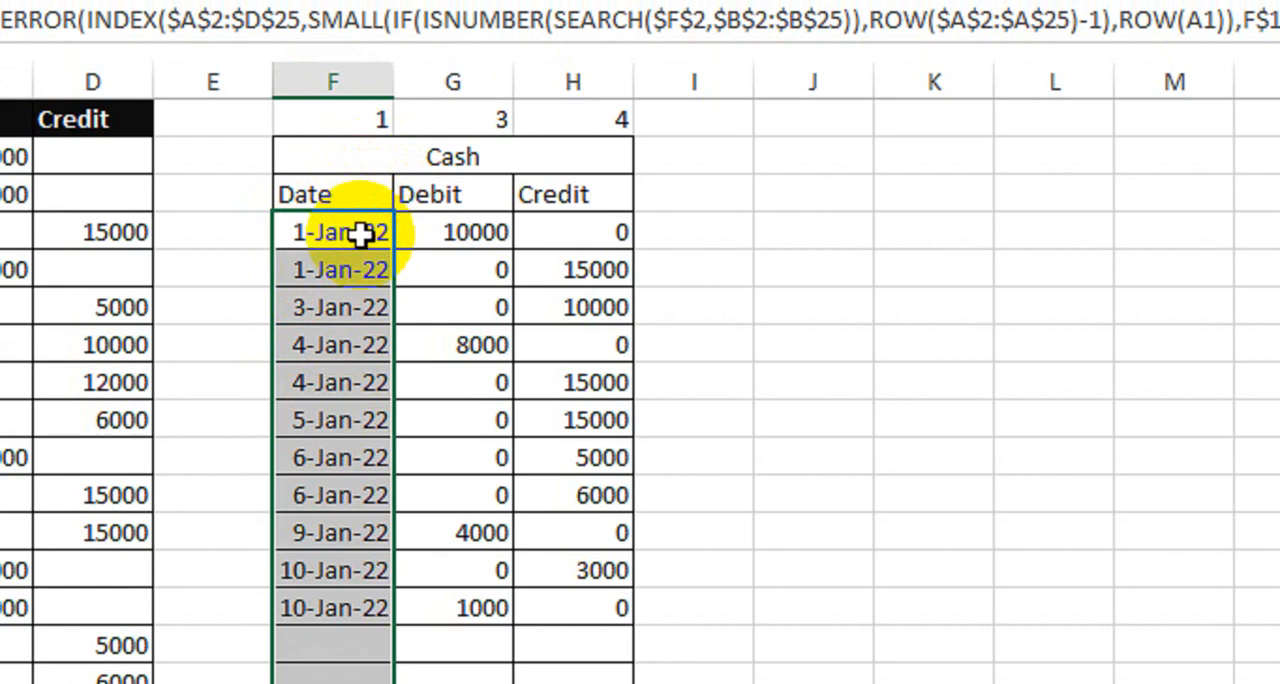
left_click(320, 348)
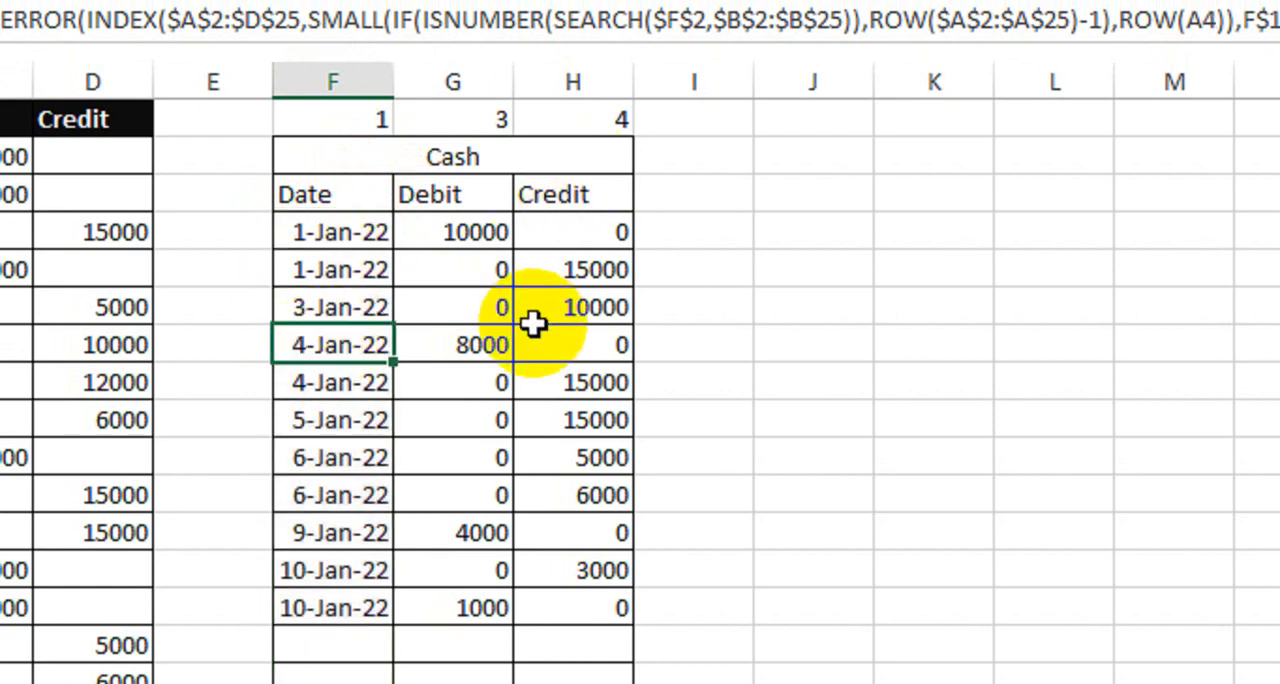
Step: Apply the comma number style to the Debit and Credit cells G4:H16
left_click_drag(445, 232, 612, 682)
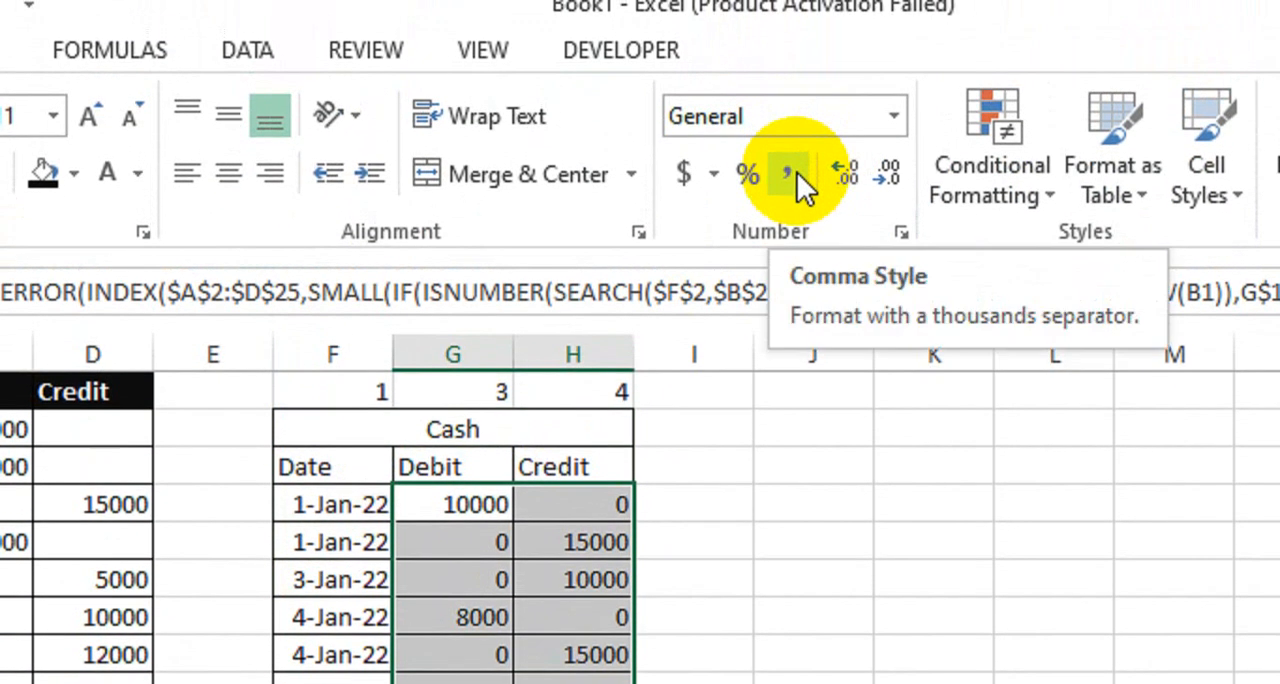
left_click(797, 58)
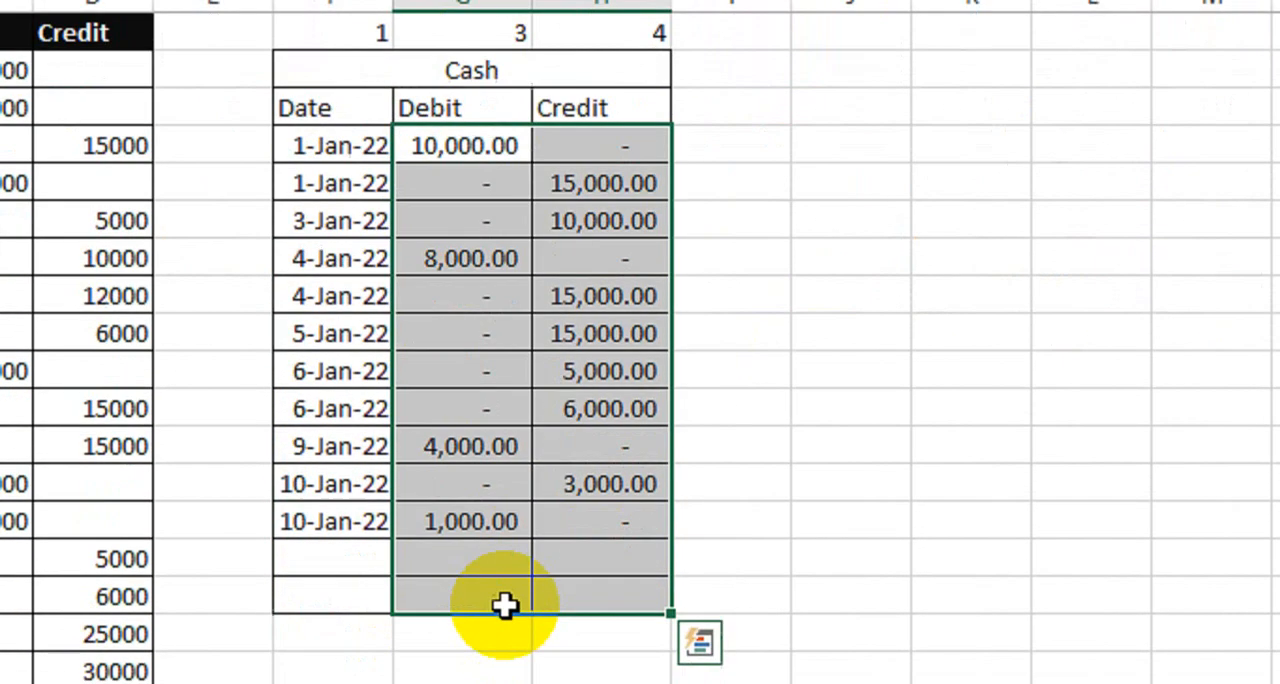
left_click_drag(506, 565, 503, 543)
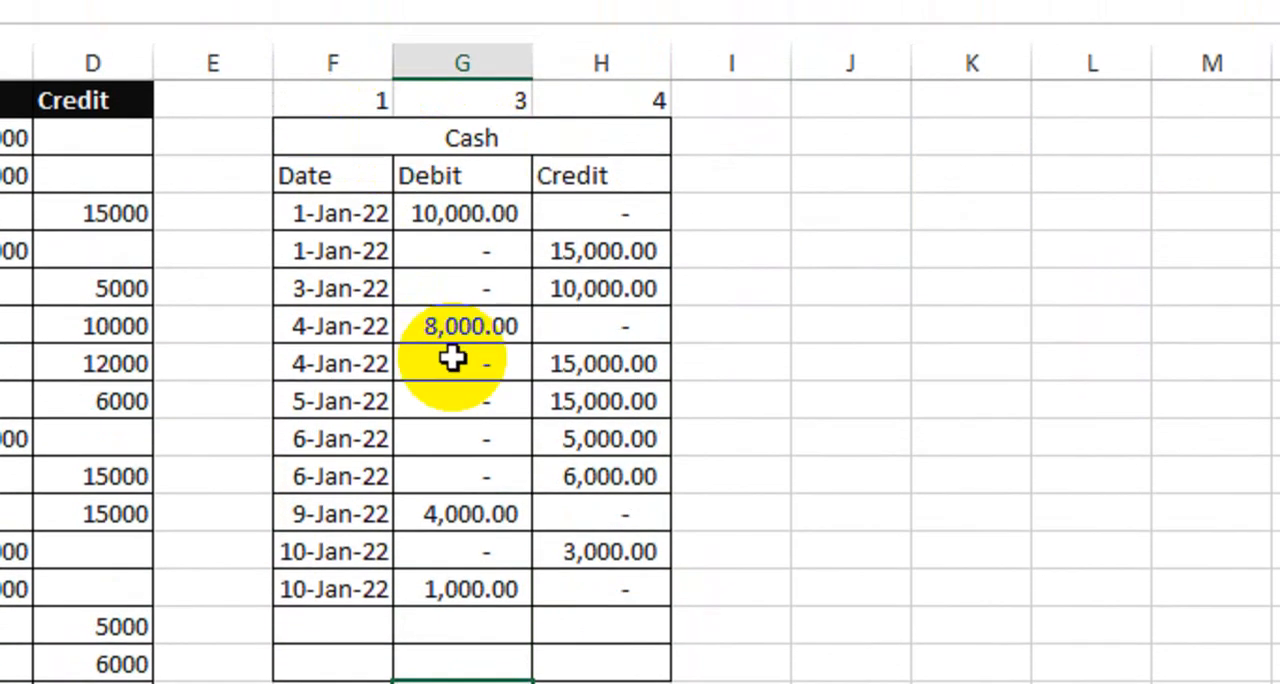
Step: Review the Cash table's dates with their debit and credit amounts, and compare them with the source transactions
left_click(322, 213)
left_click(450, 215)
left_click(340, 251)
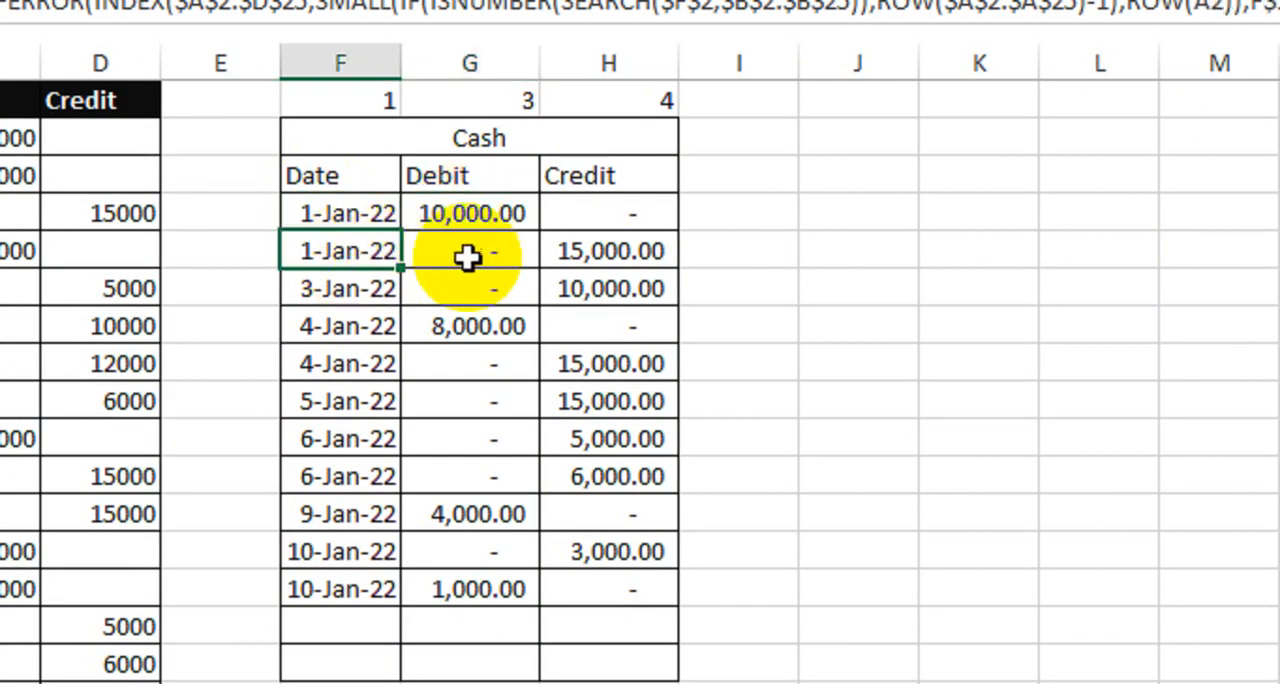
left_click(607, 251)
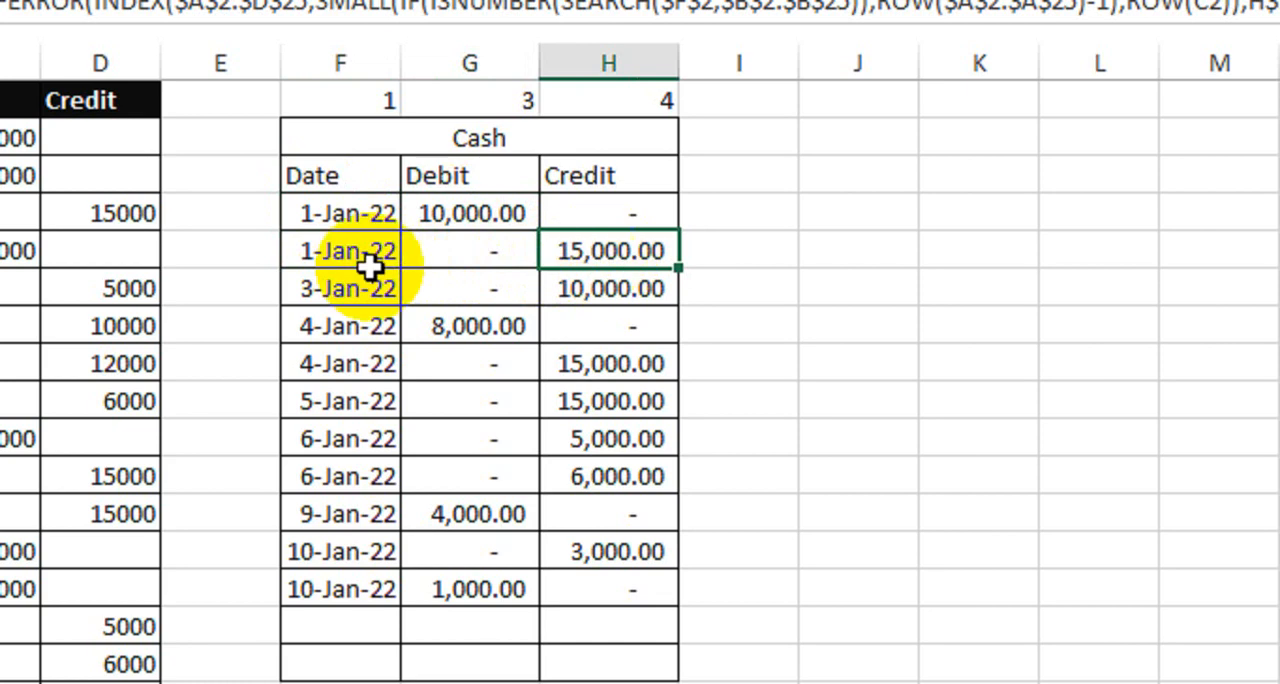
left_click(341, 287)
left_click(603, 289)
left_click(395, 320)
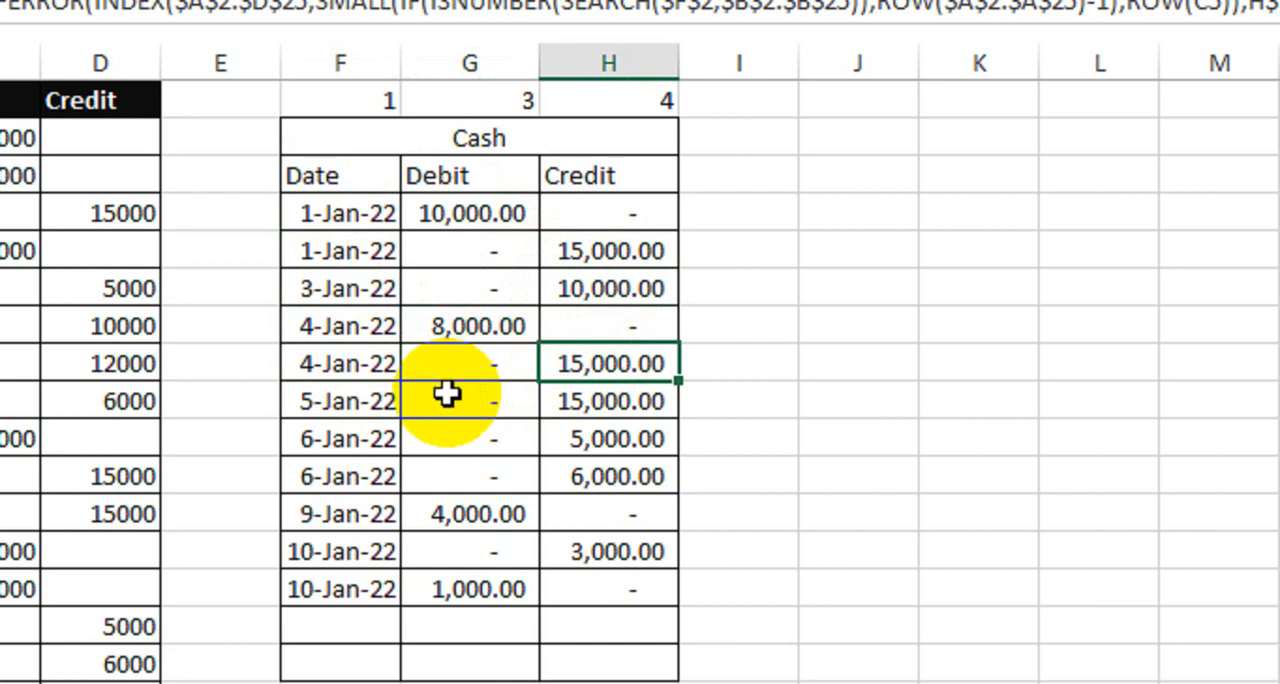
left_click(363, 402)
left_click(598, 401)
left_click_drag(346, 146, 583, 674)
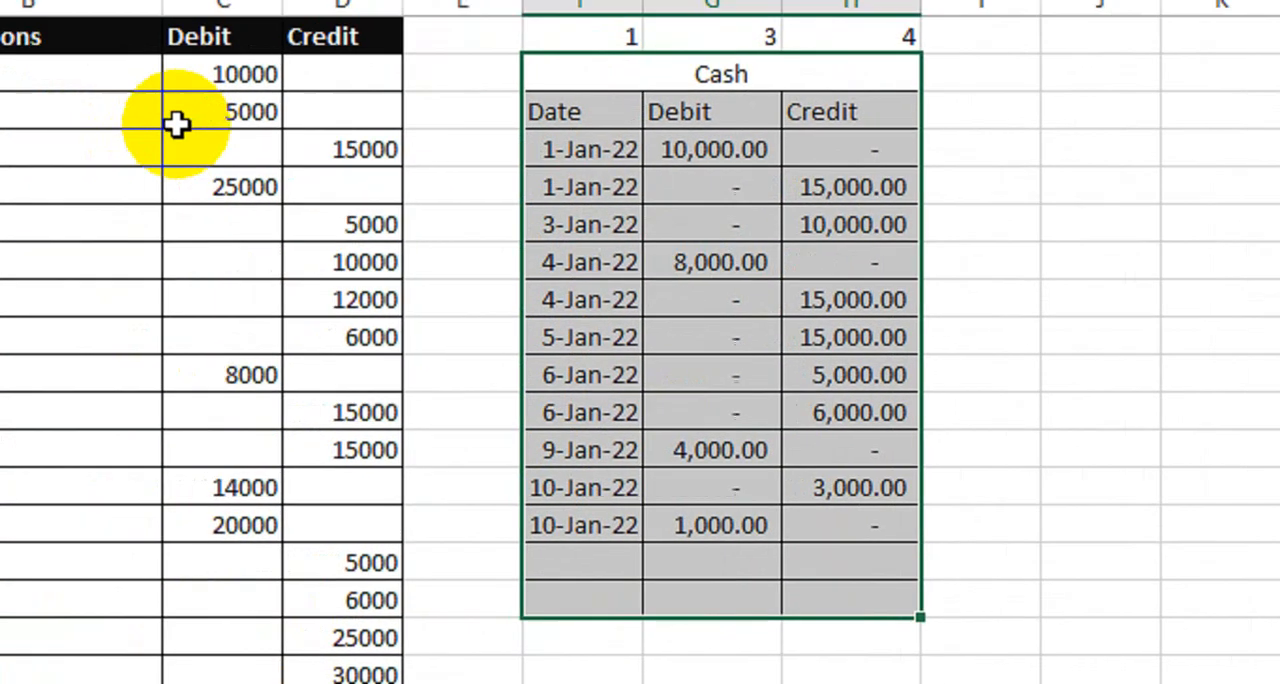
left_click(48, 113)
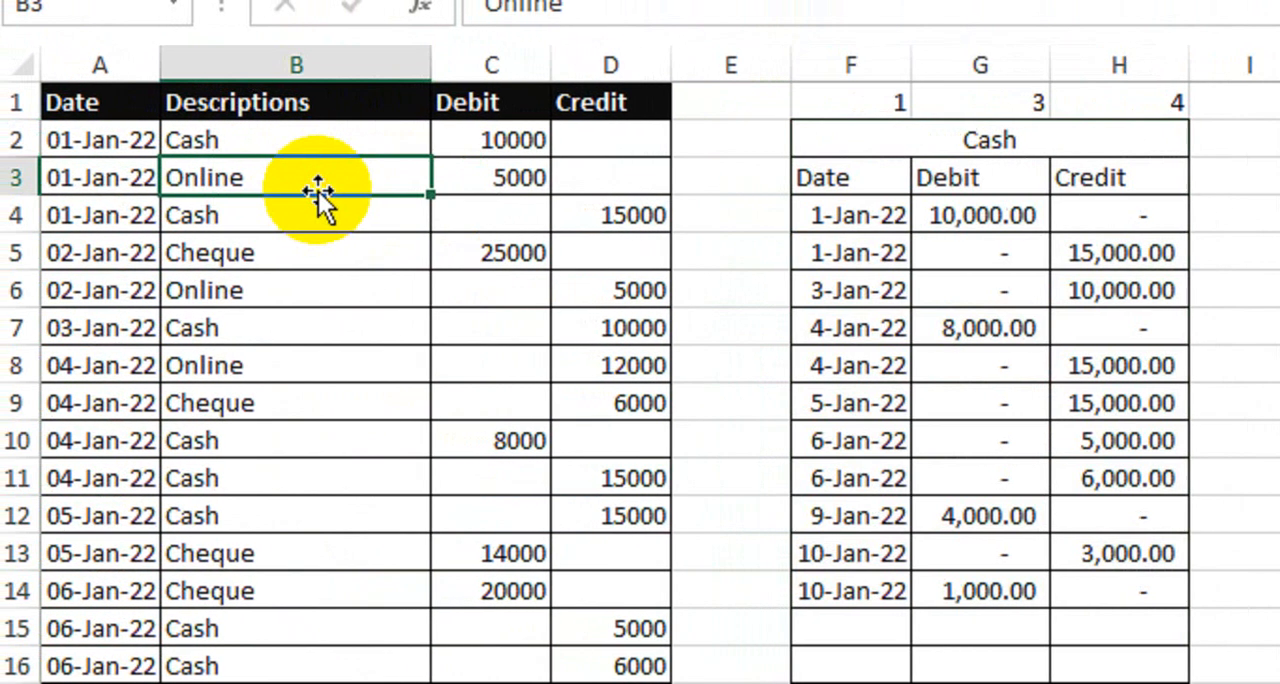
Step: Copy the Cash table with its column numbers, F1:H16, to a second table starting at J1
left_click(338, 265)
left_click(1265, 290)
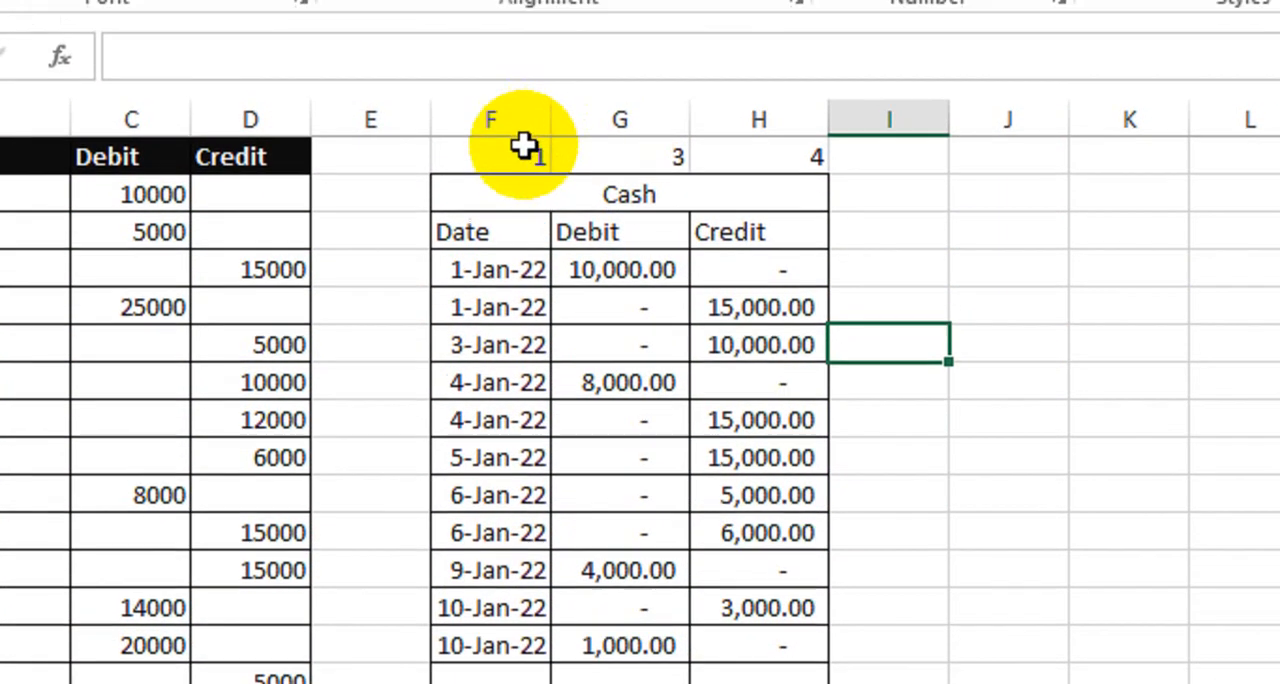
left_click_drag(523, 100, 771, 680)
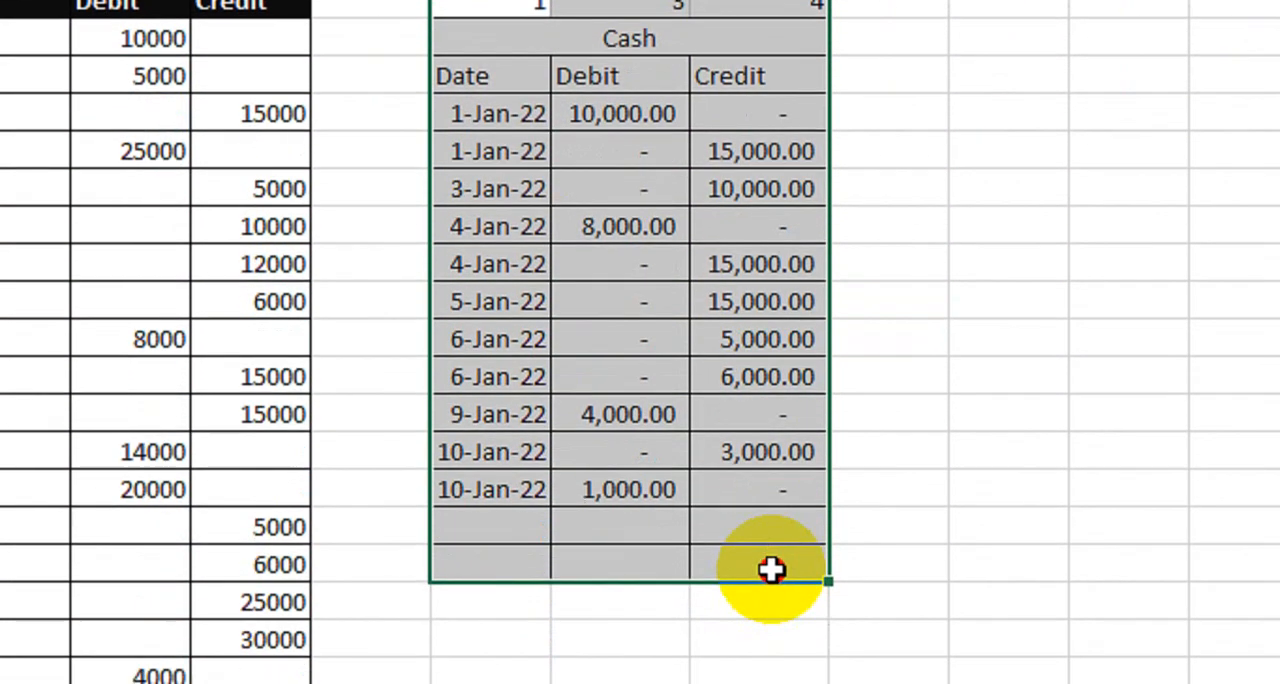
key("ctrl+c")
left_click(977, 72)
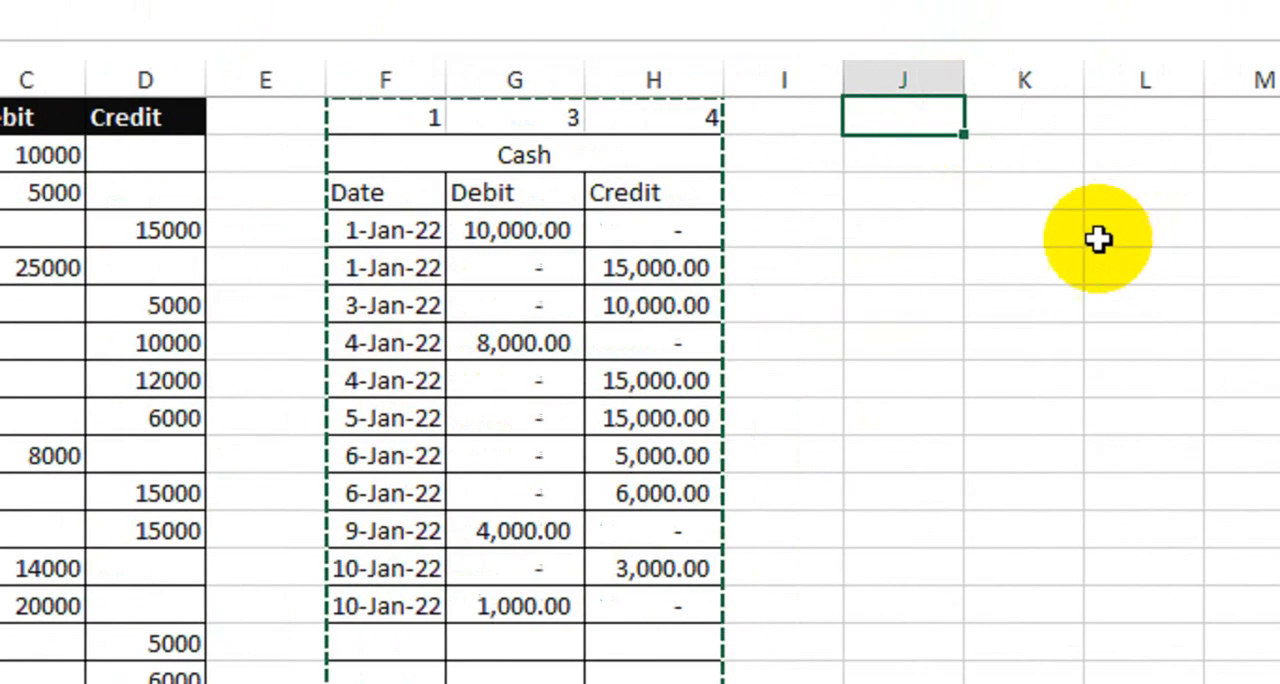
key("ctrl+v")
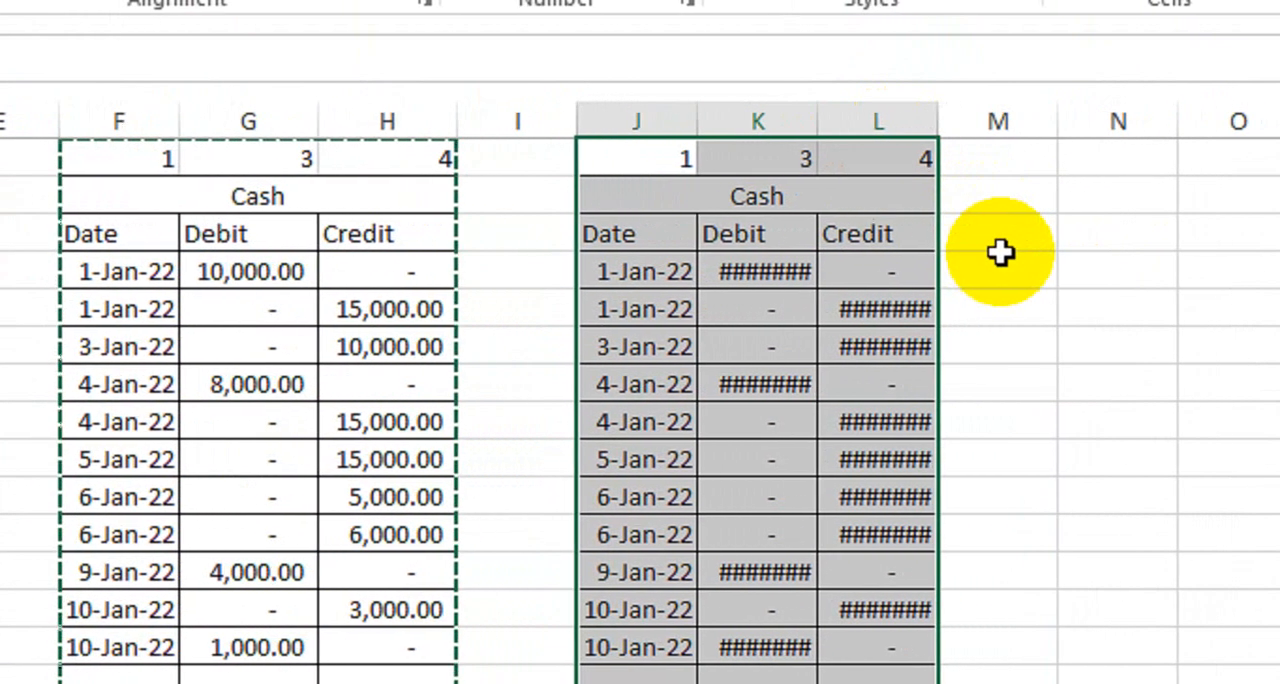
left_click(1090, 305)
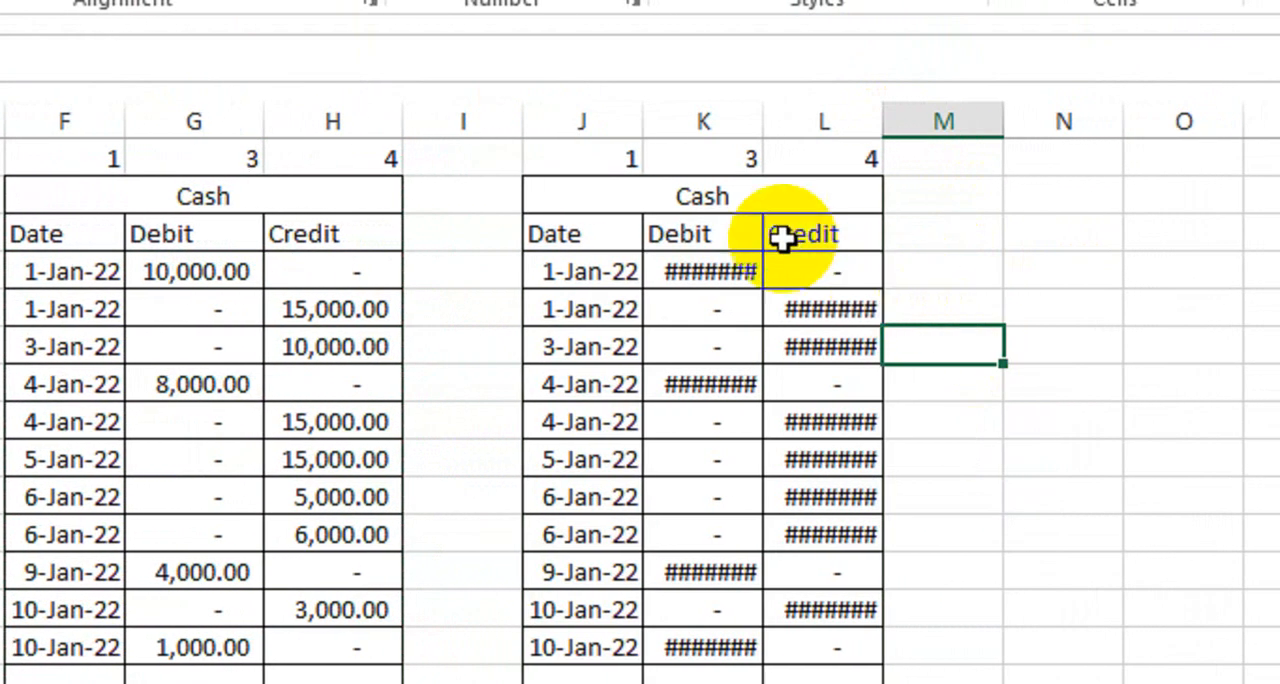
Step: Retitle the copied table Online and widen its Debit and Credit columns K and L to fit the amounts
left_click(743, 202)
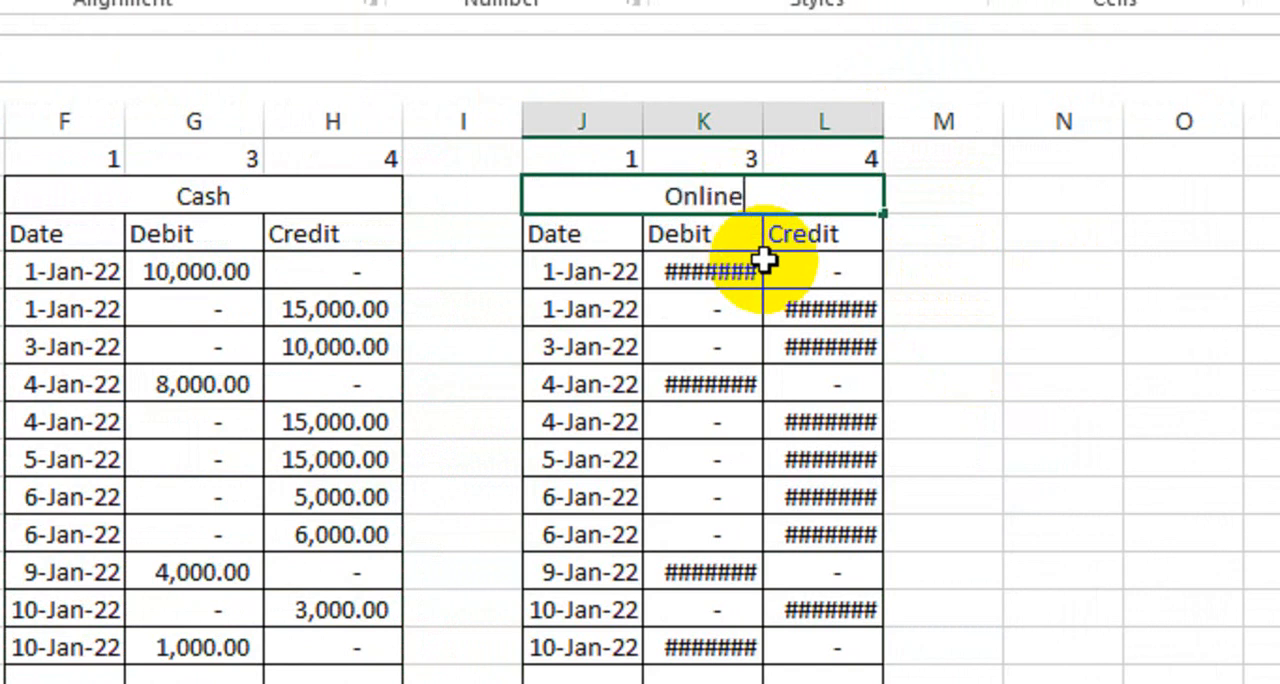
key("Return")
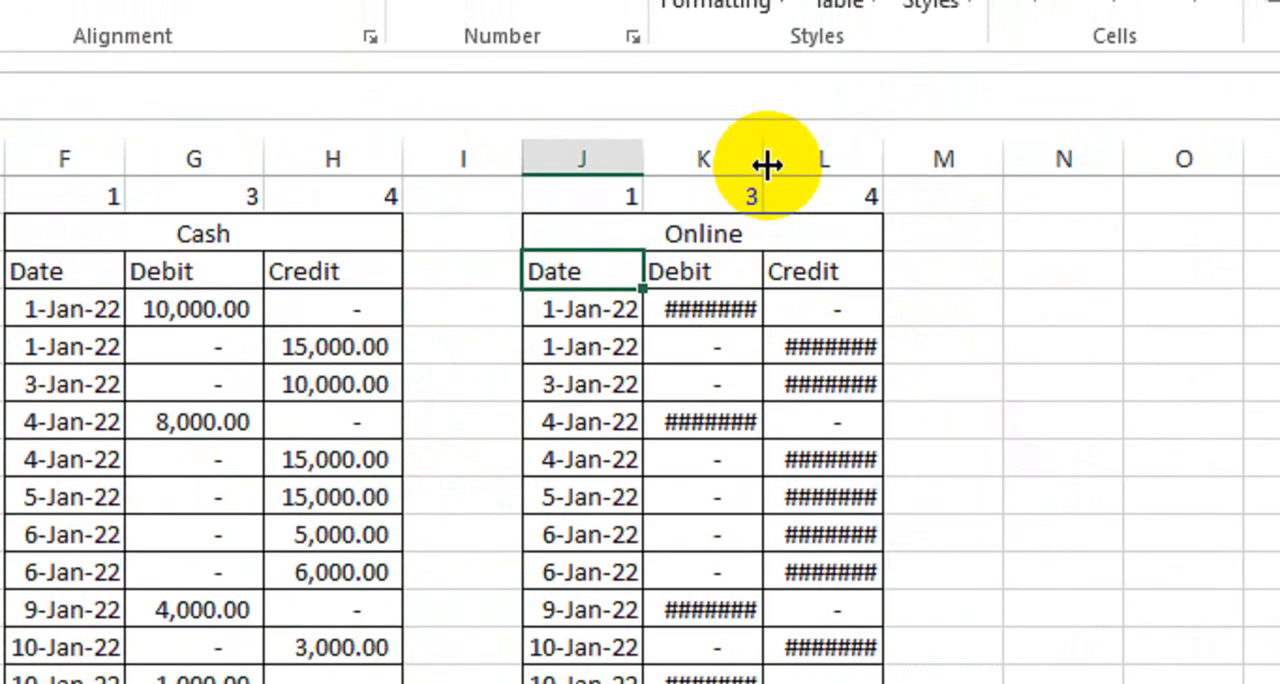
left_click(765, 121)
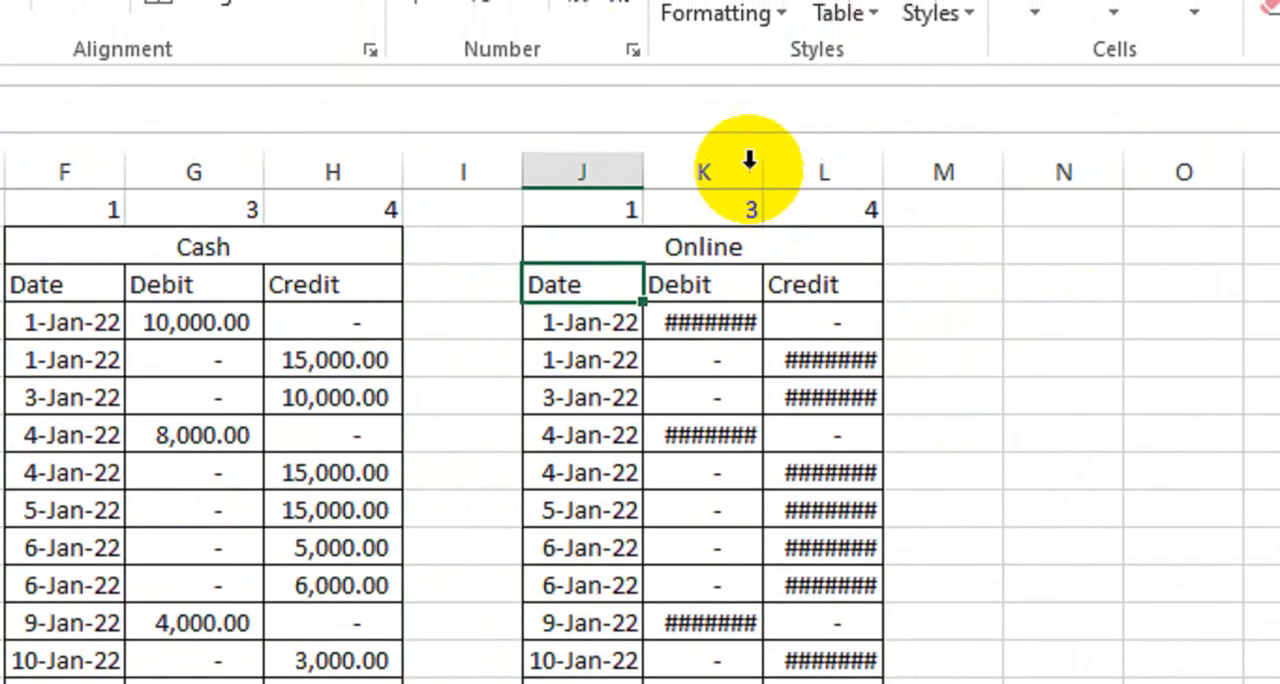
left_click_drag(750, 160, 808, 94)
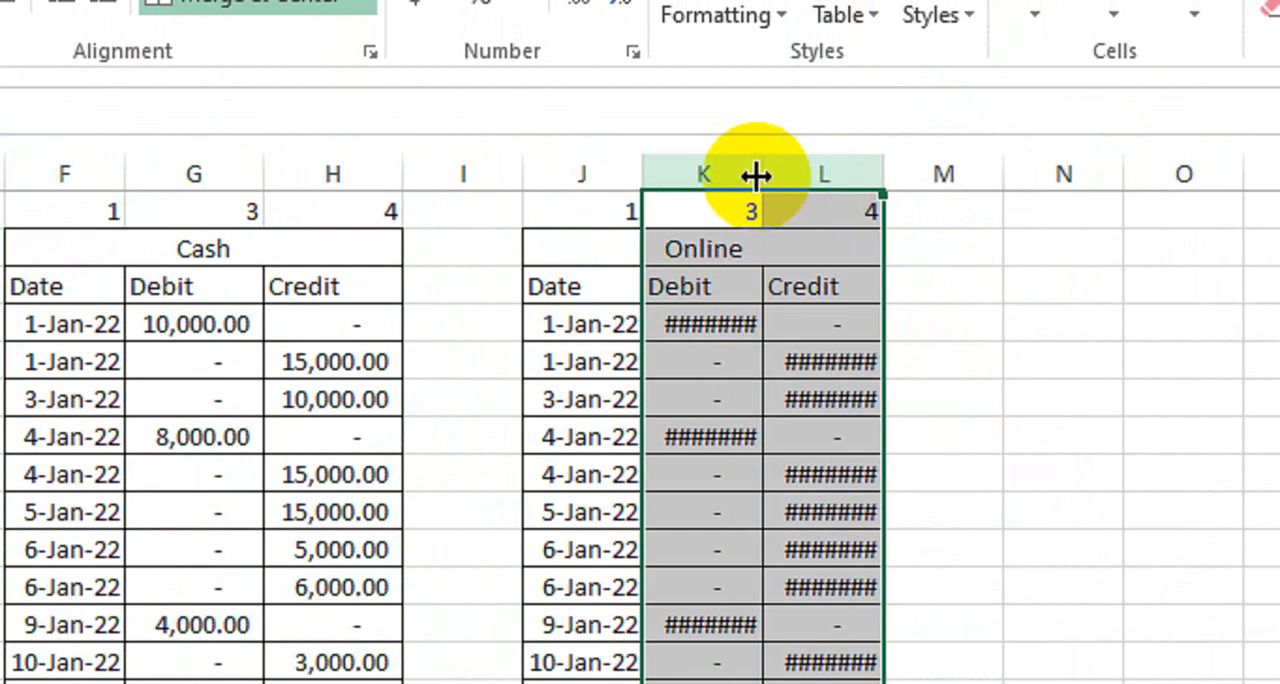
left_click_drag(765, 172, 776, 184)
left_click(726, 474)
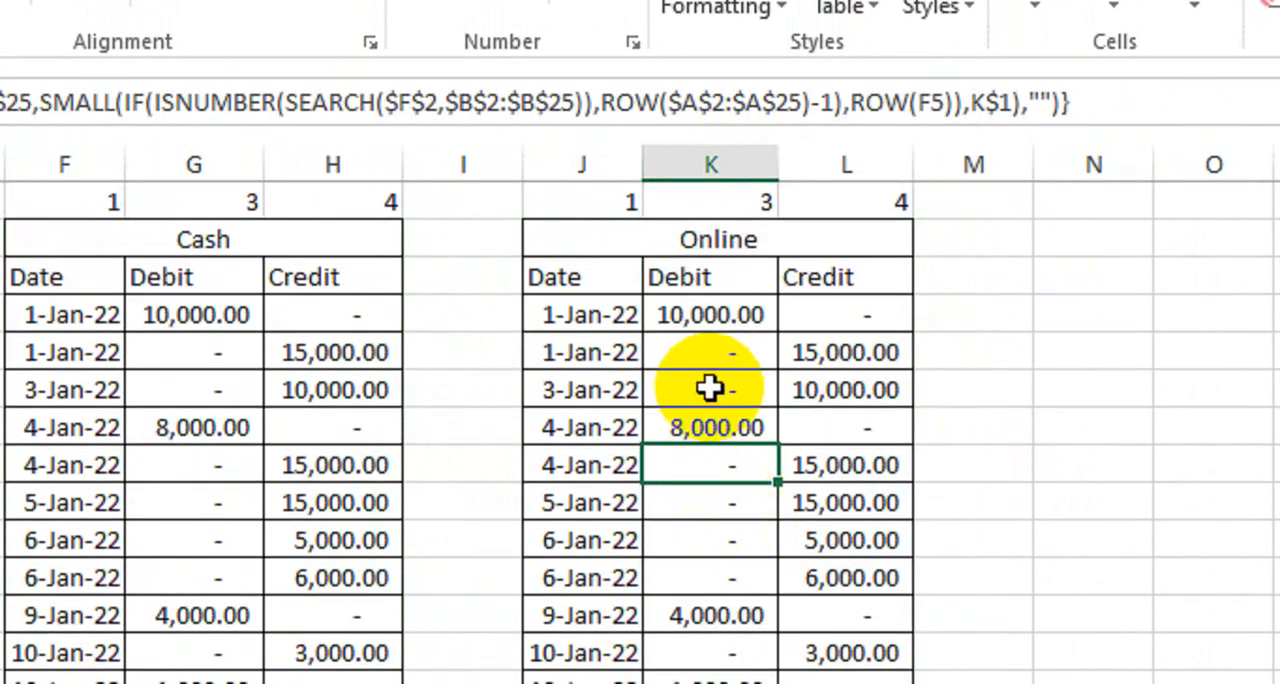
Step: Edit the J4 formula to search for $J$2 and use ROW(A1), and enter it as an array formula
double_click(580, 312)
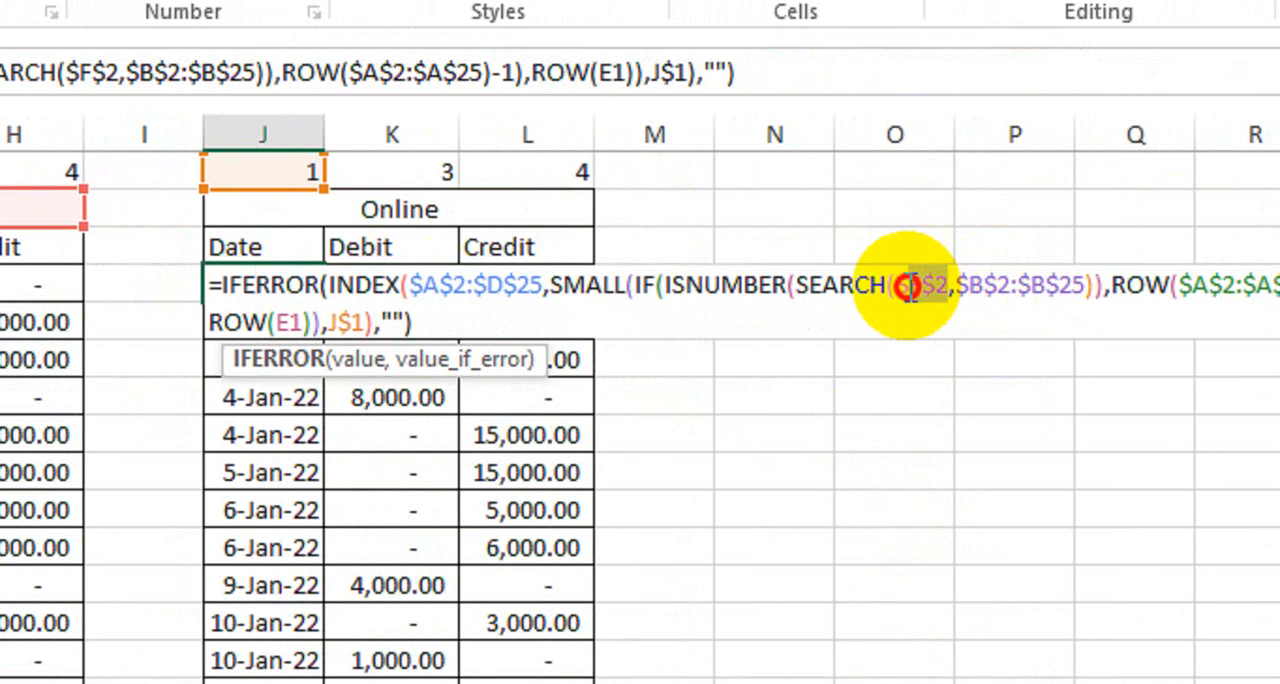
left_click(411, 209)
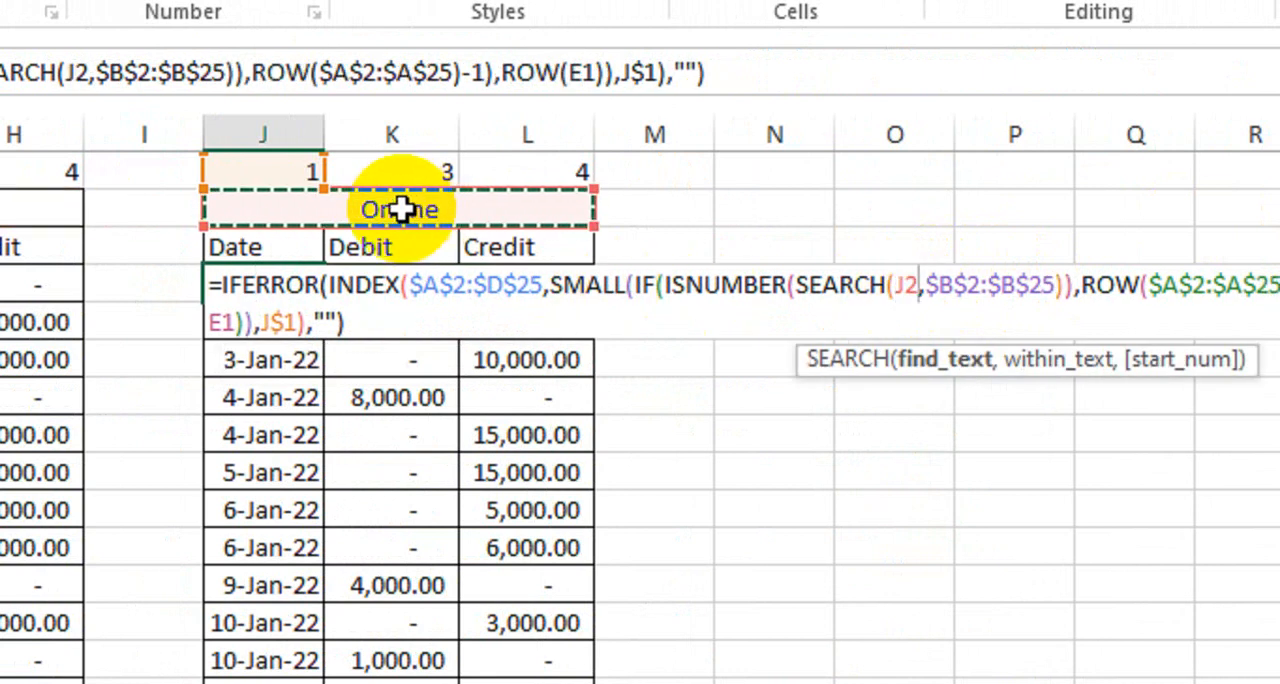
key("F4")
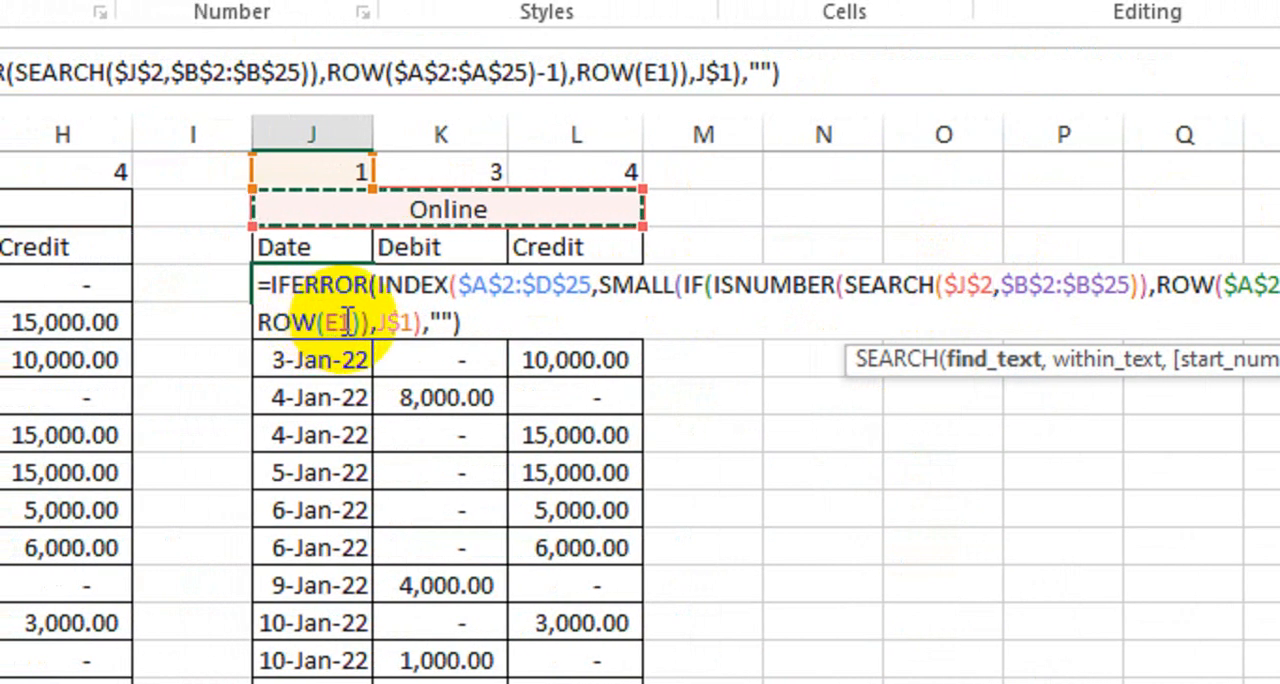
double_click(341, 320)
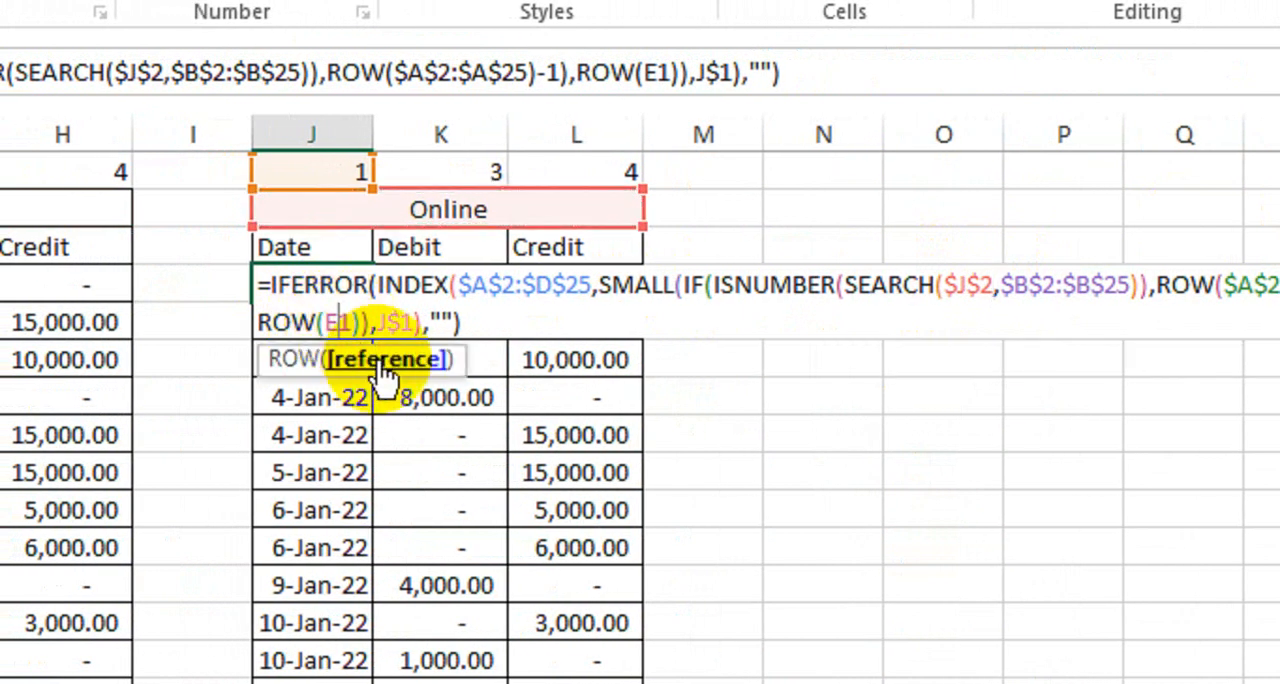
type("A")
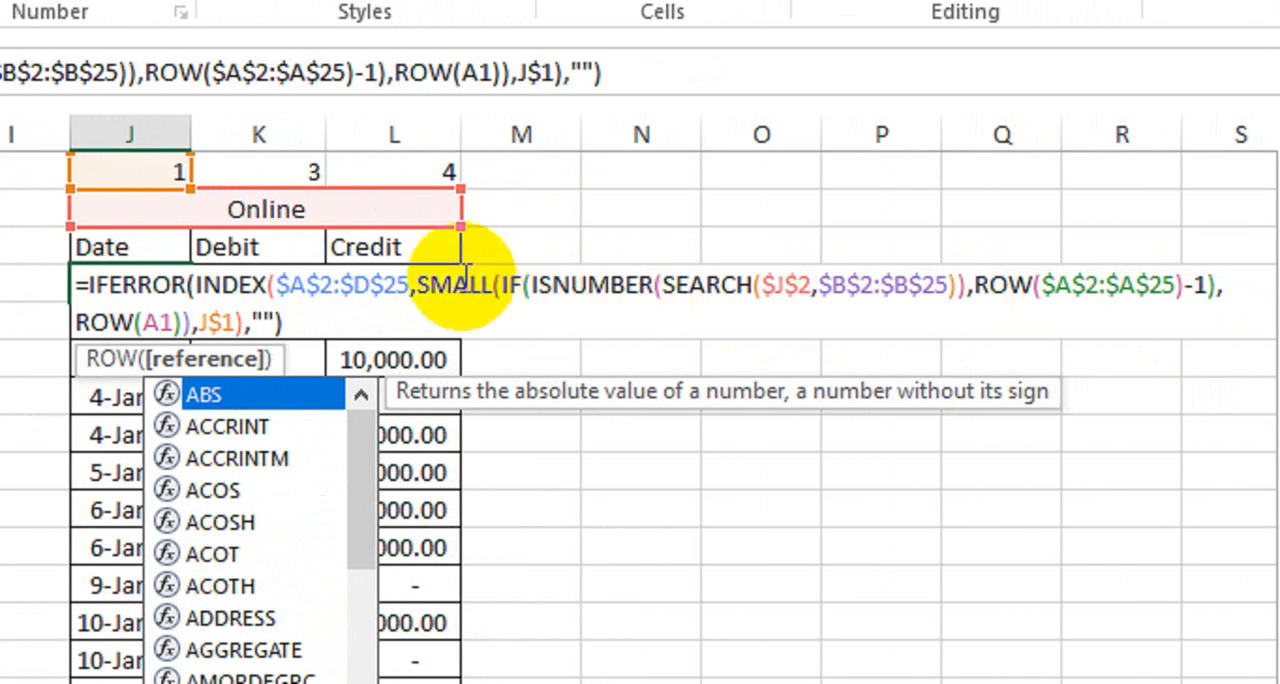
key("ctrl+shift+Return")
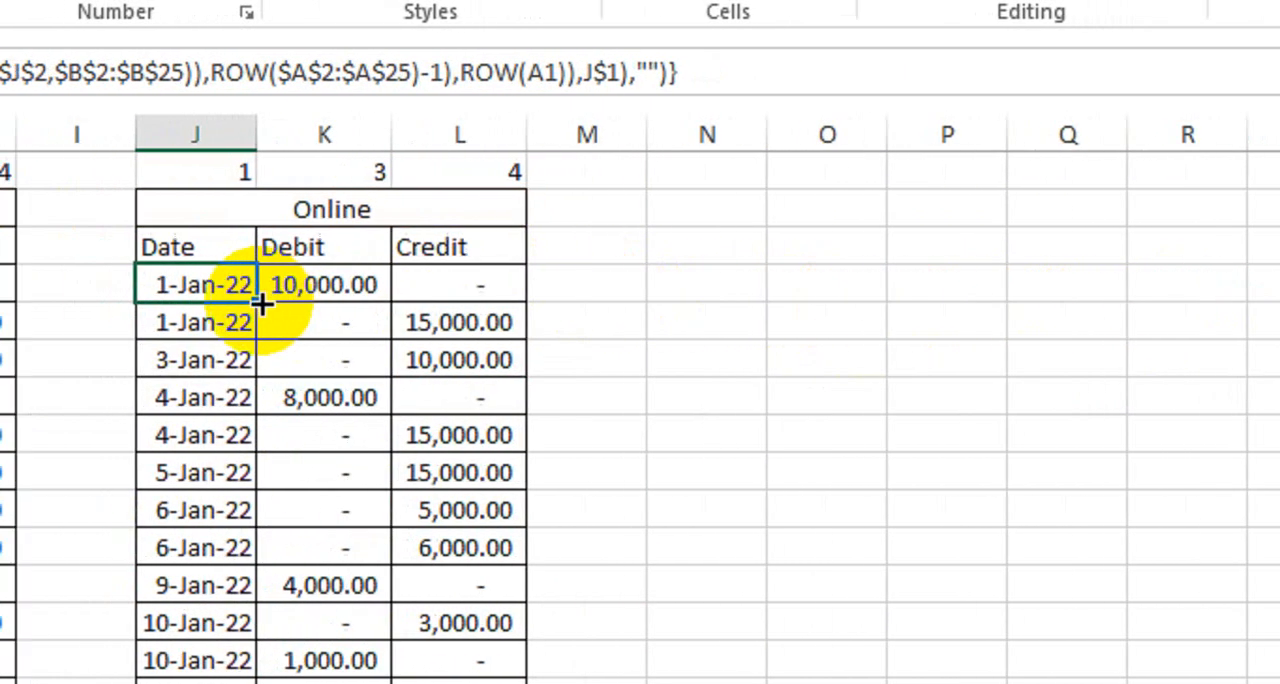
Step: Fill the J4 array formula down to row 16 and across the Online table through L16
left_click_drag(190, 299, 156, 683)
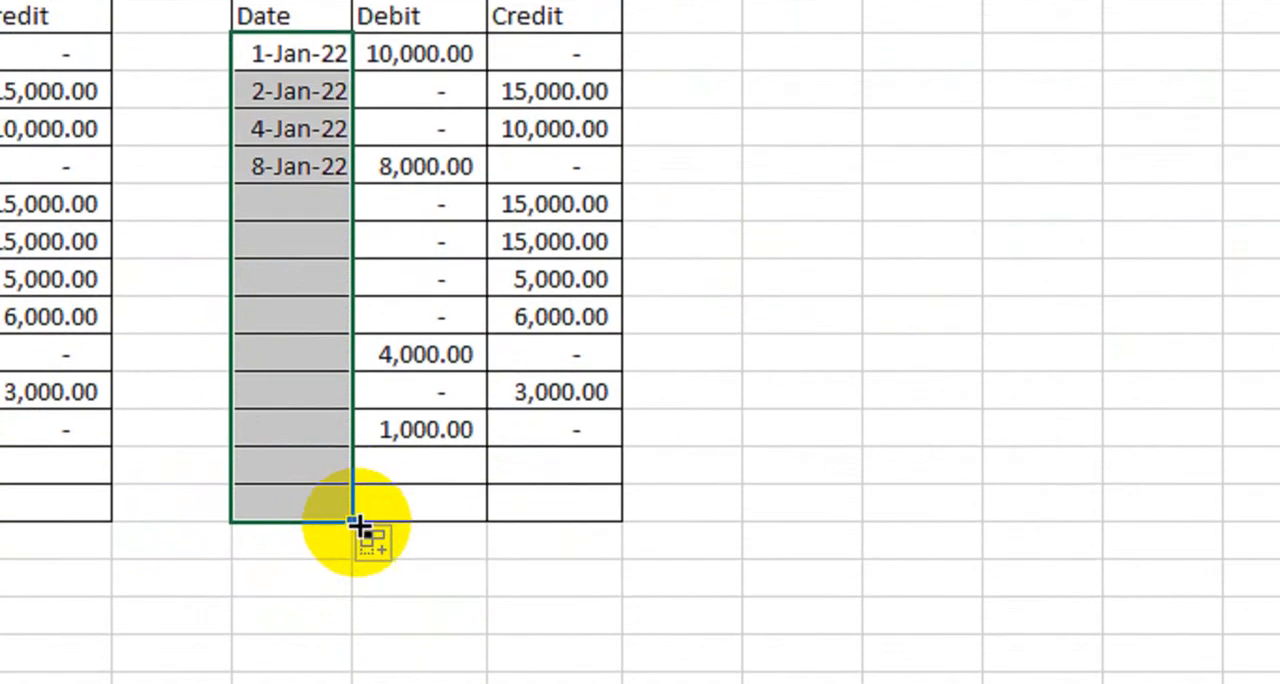
left_click_drag(351, 557, 608, 563)
left_click_drag(608, 515, 612, 512)
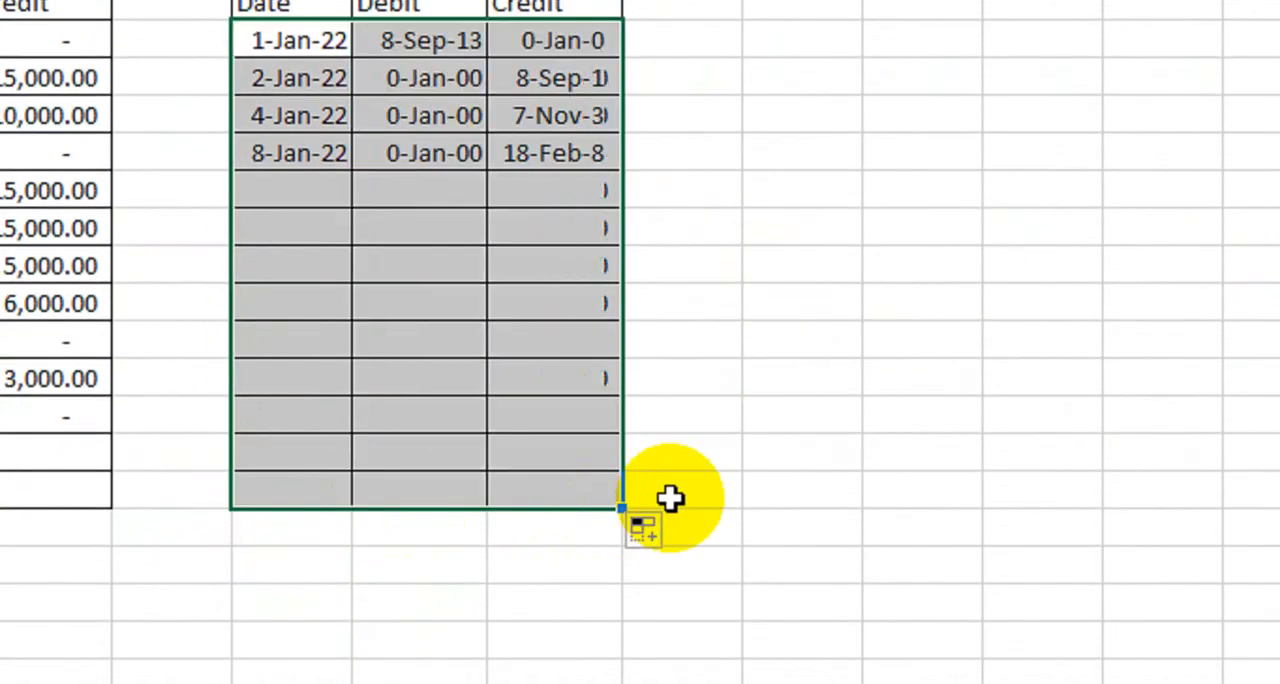
Step: Set the number format of the Online table's Debit and Credit cells K4:L16 to General
left_click_drag(466, 165, 563, 615)
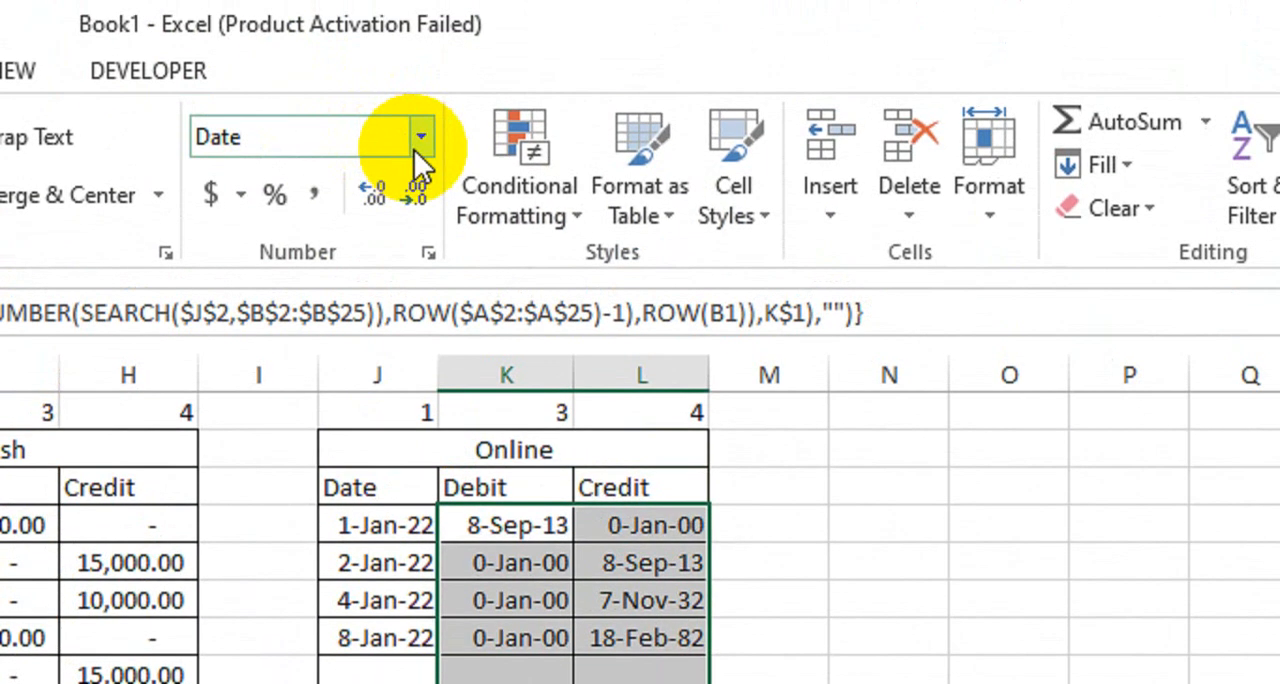
left_click(420, 135)
left_click(405, 178)
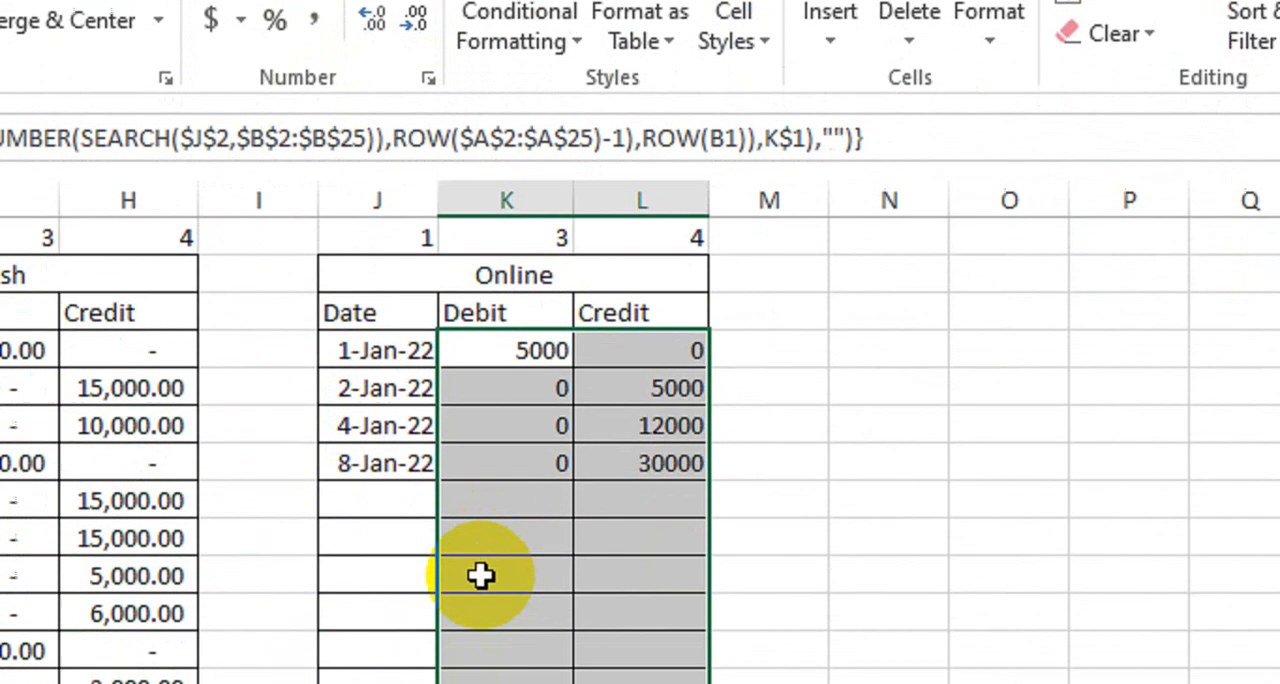
left_click(450, 515)
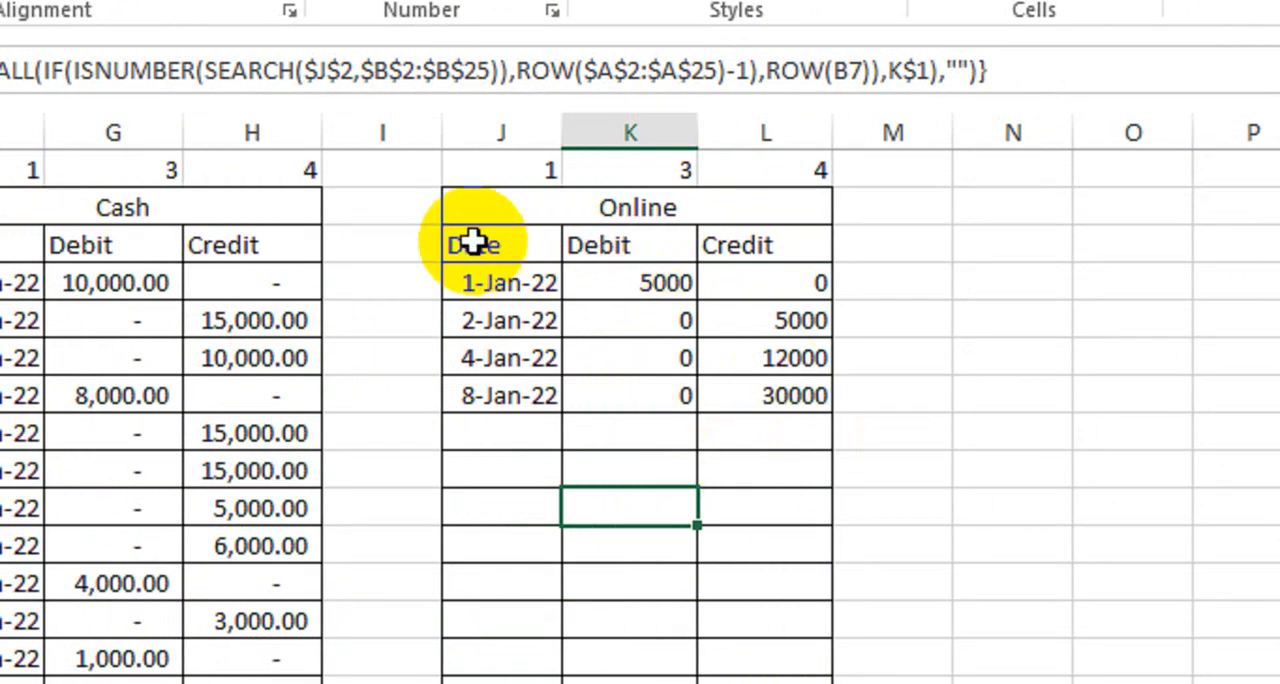
Step: Apply the comma number style to the Online table's Debit and Credit cells K4:L16
left_click(483, 212)
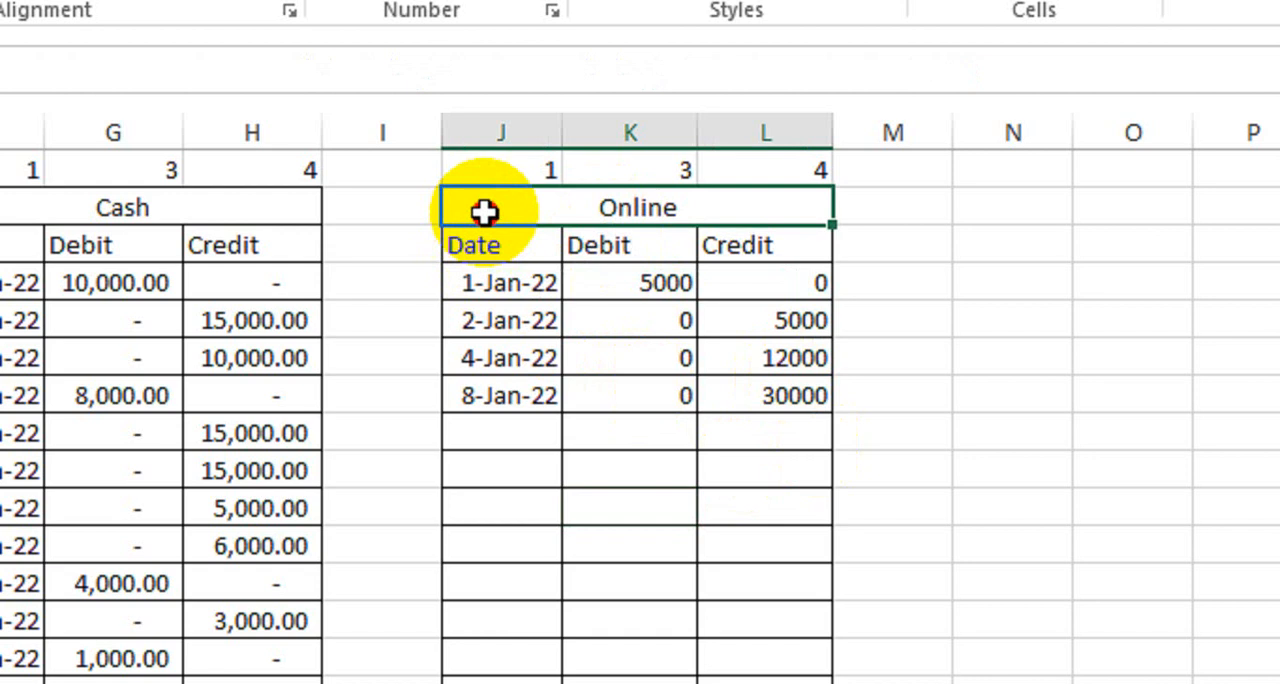
left_click_drag(492, 212, 543, 577)
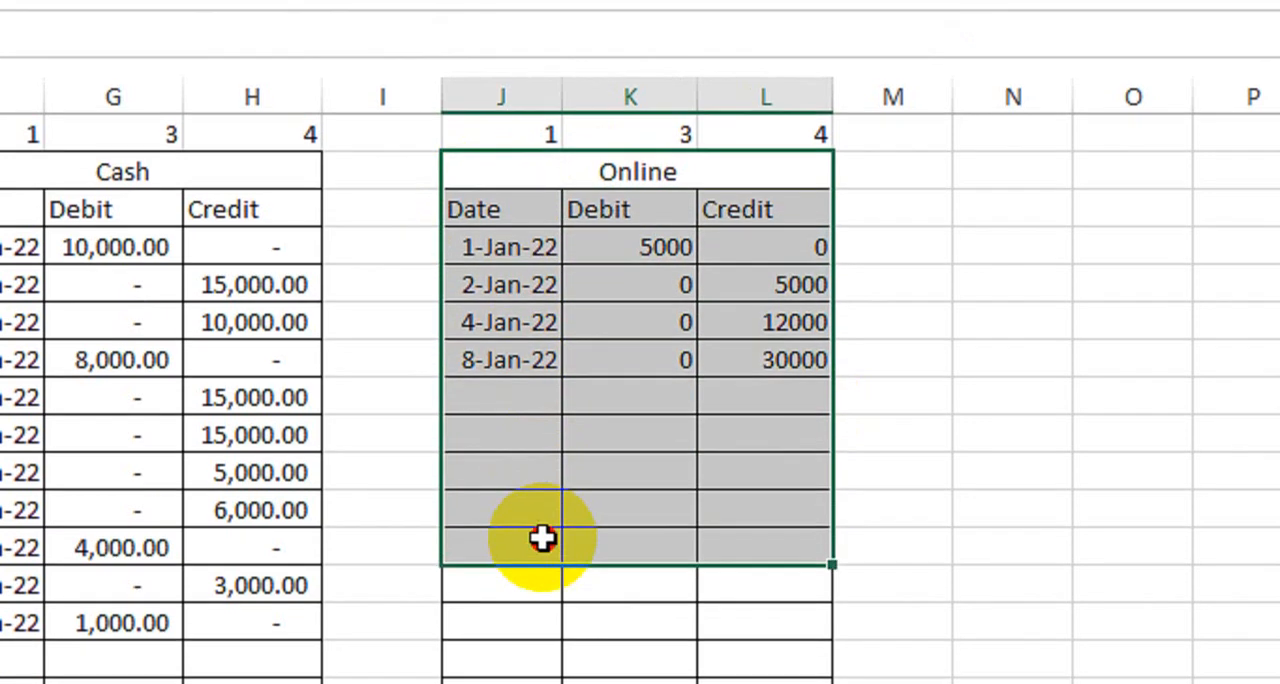
left_click_drag(590, 280, 765, 358)
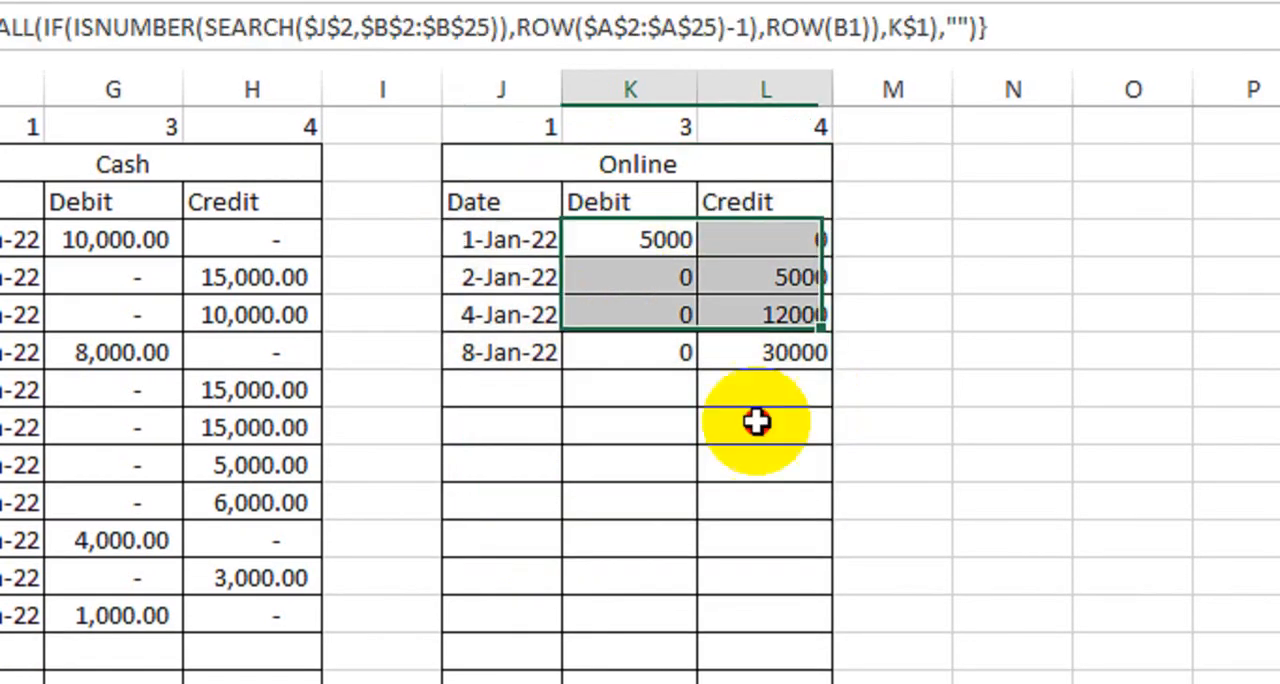
left_click_drag(756, 421, 757, 664)
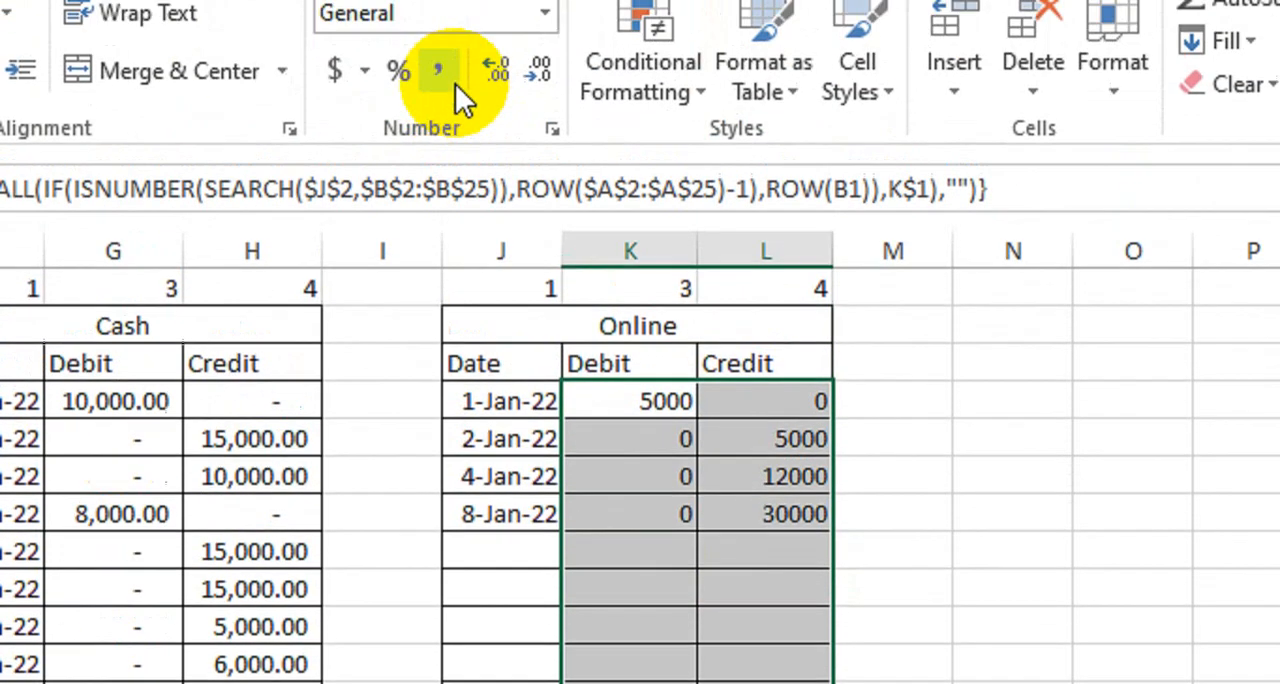
left_click(445, 70)
left_click(623, 612)
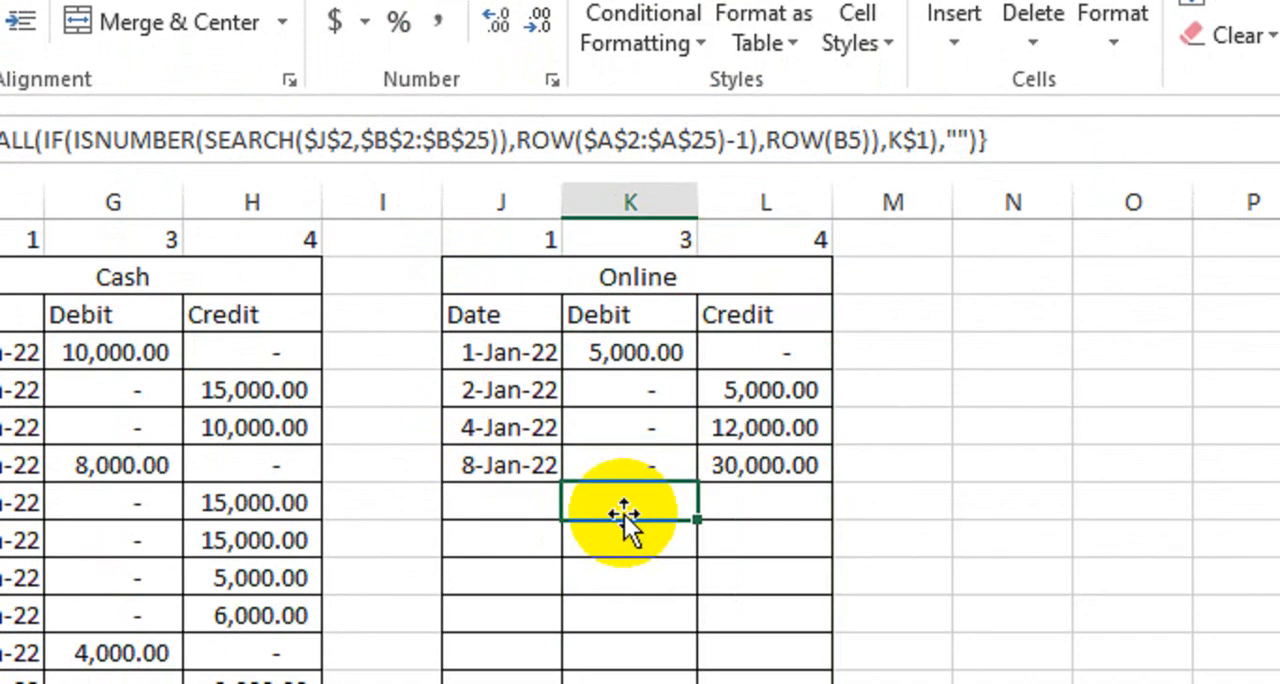
Step: Review the Online table's extracted rows and the formula in its first Date cell, J4
left_click_drag(478, 292, 660, 683)
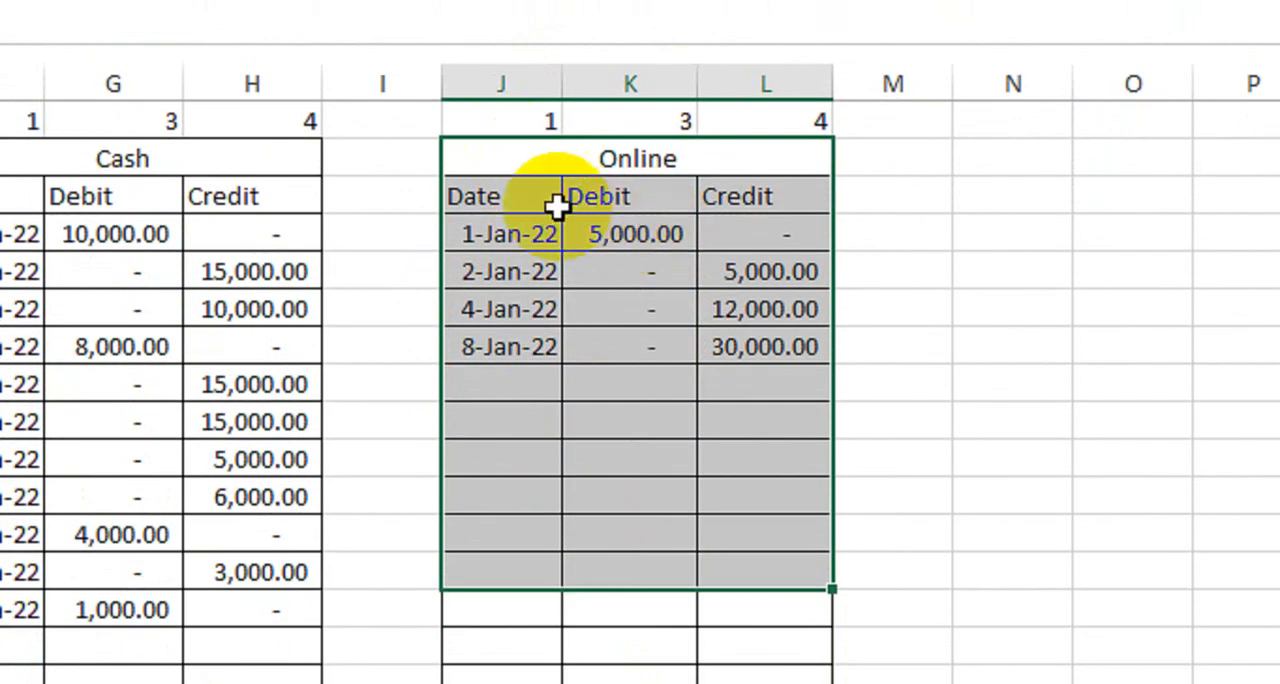
left_click(543, 236)
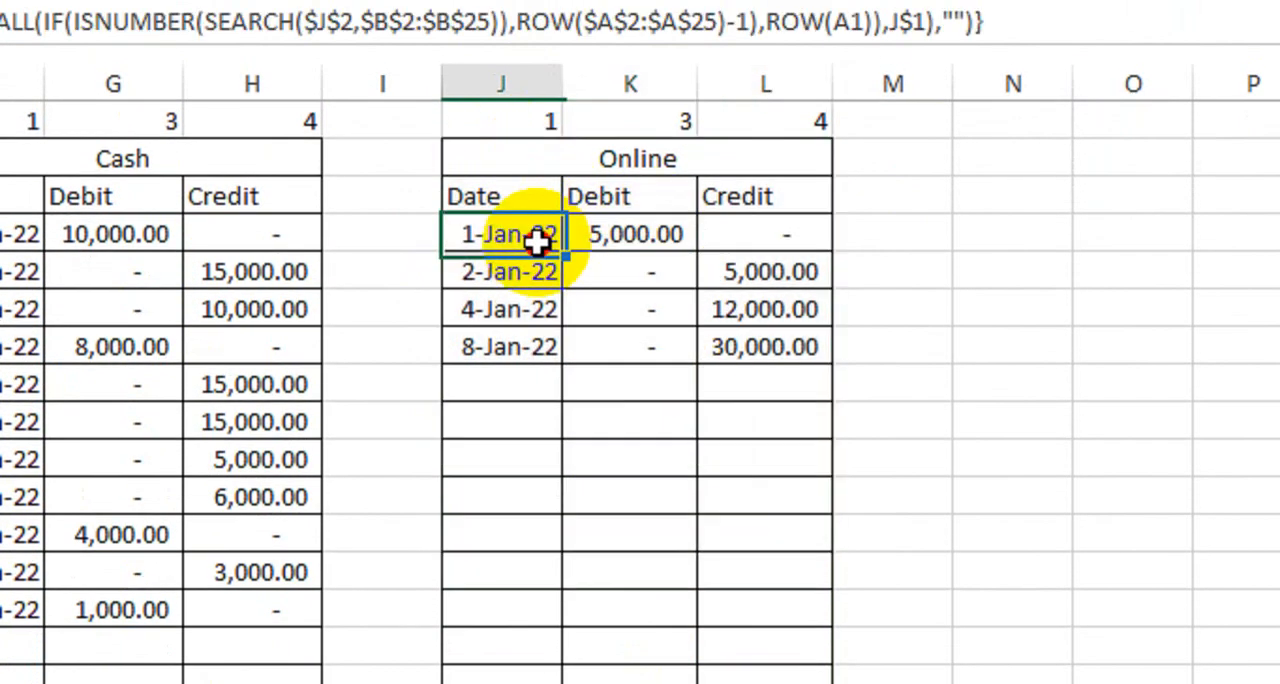
double_click(541, 238)
key("Return")
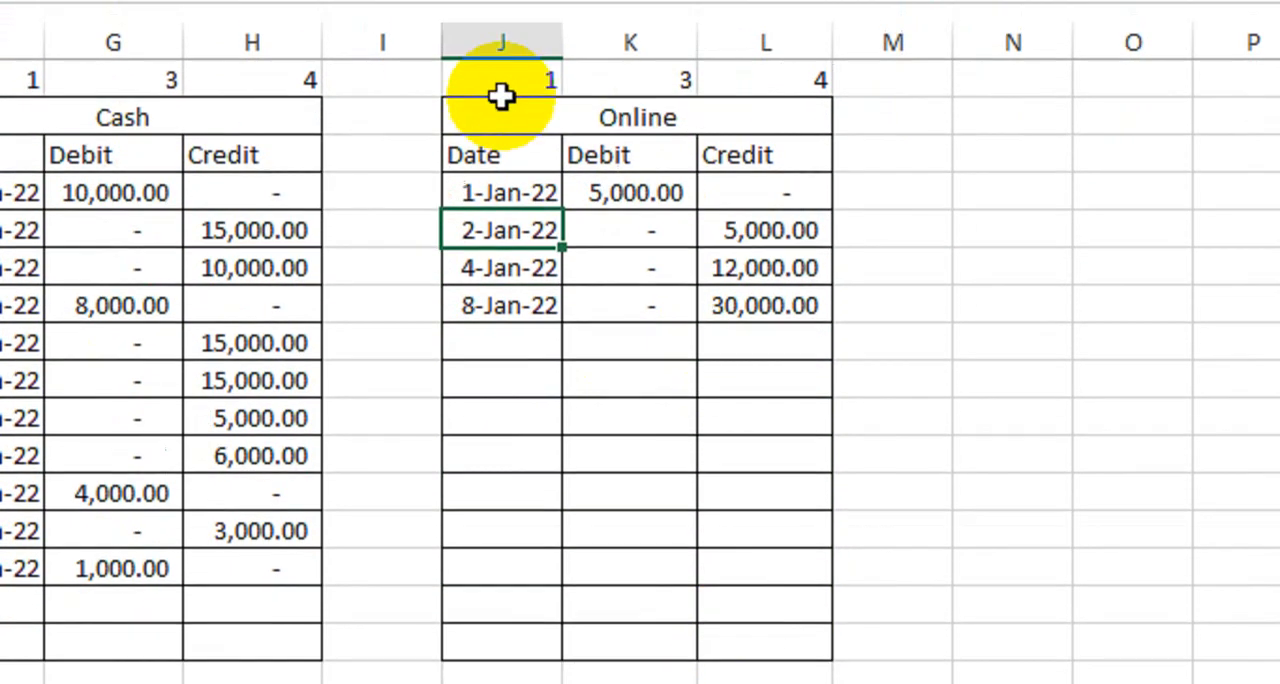
Step: Copy the Online table J1:L16 to N1 and fit the copy's Debit and Credit columns to their contents
left_click_drag(498, 86, 760, 625)
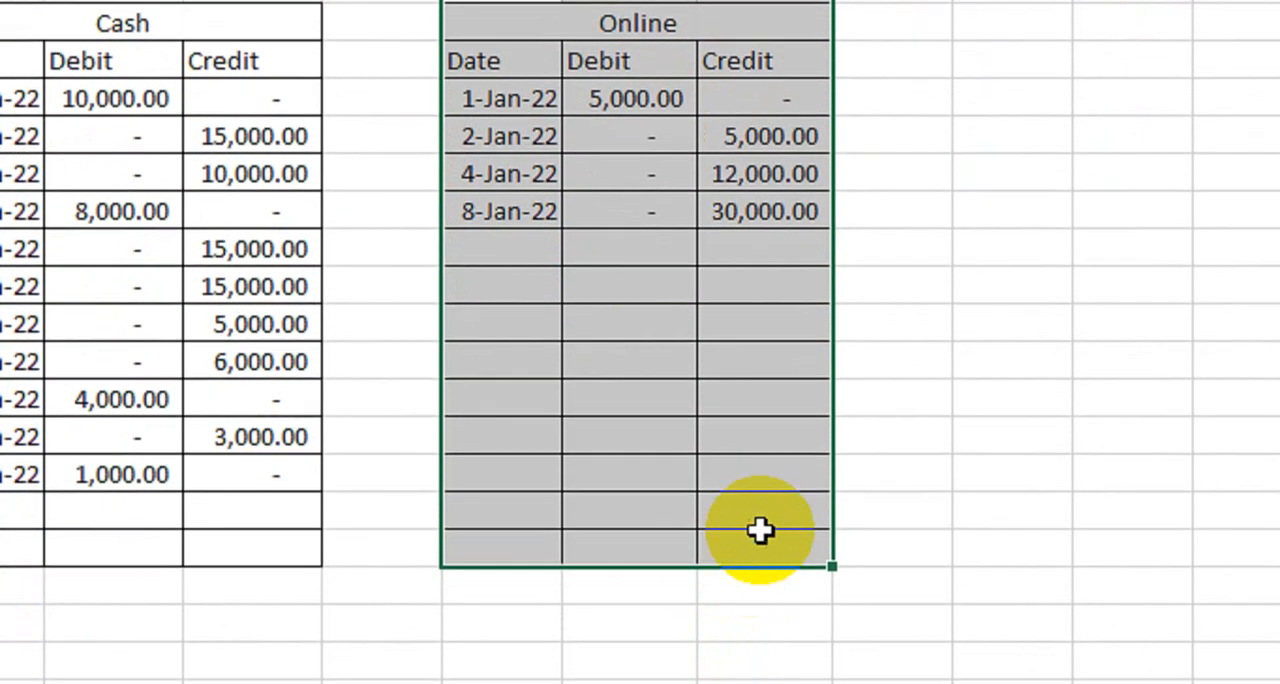
key("ctrl+c")
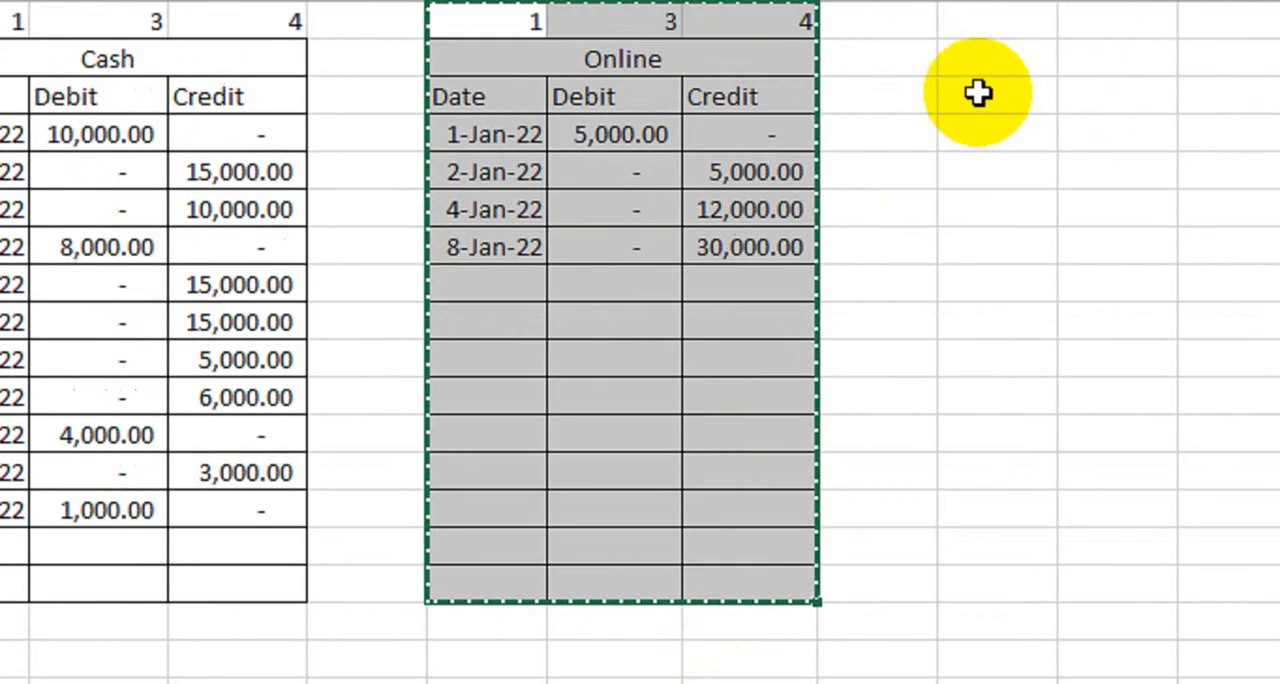
left_click(1012, 16)
left_click(960, 169)
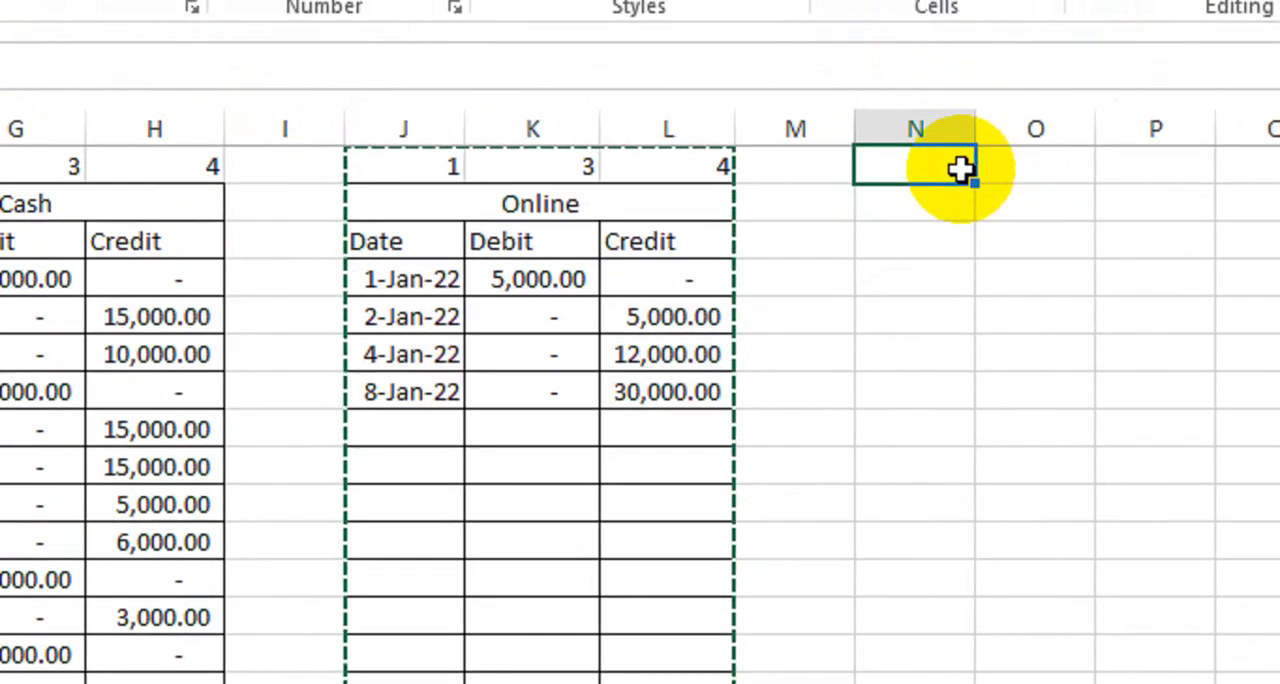
key("ctrl+v")
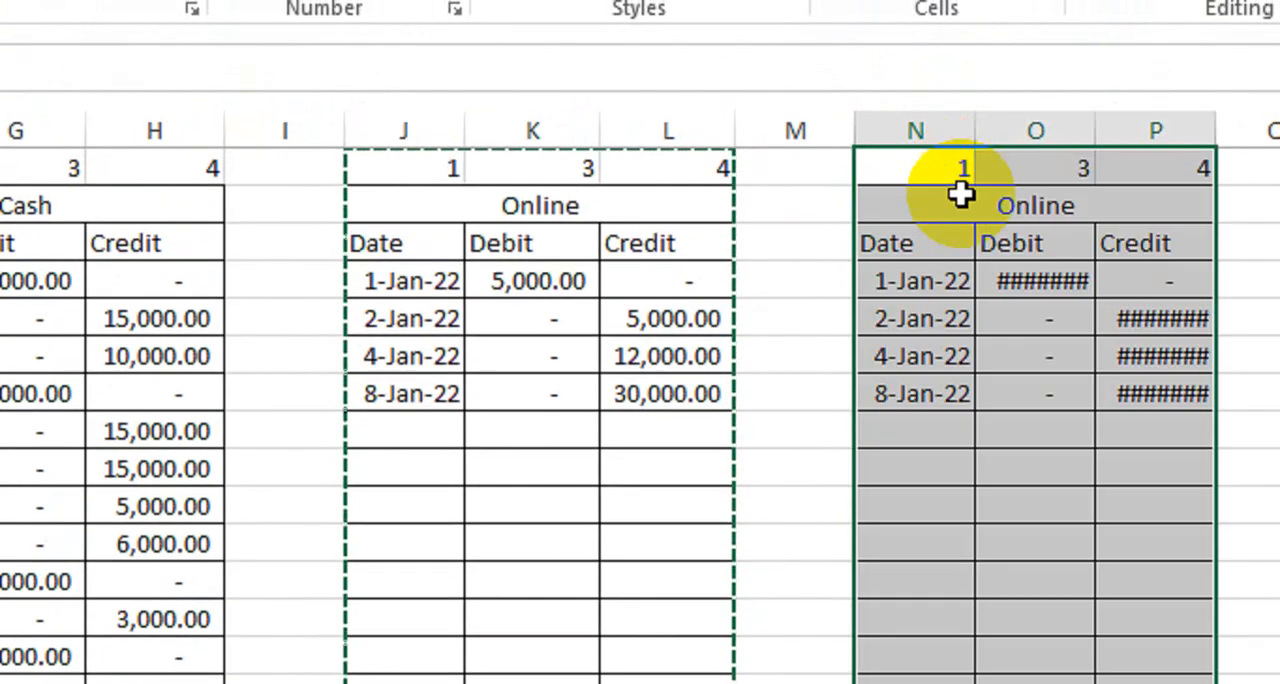
left_click_drag(1040, 129, 1101, 129)
double_click(971, 171)
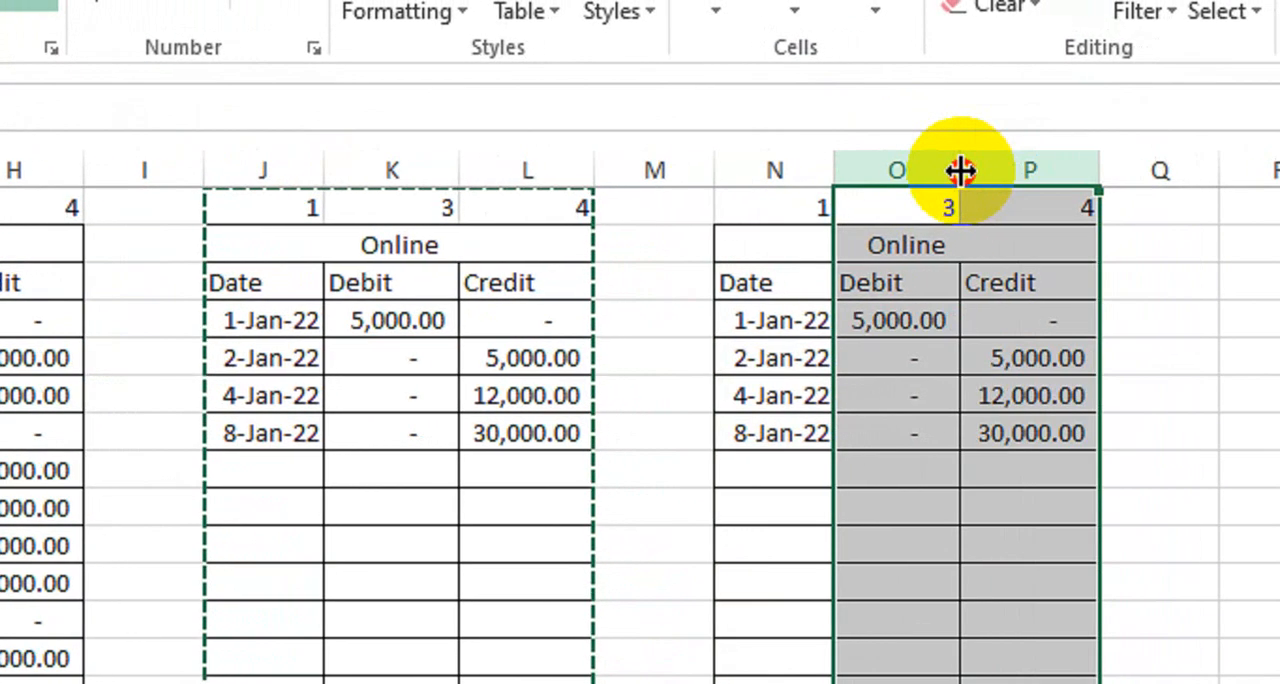
Step: Change N4's array formula to search for $N$2 and use ROW(A1) as its row counter, and fill it through N4:P16
double_click(814, 322)
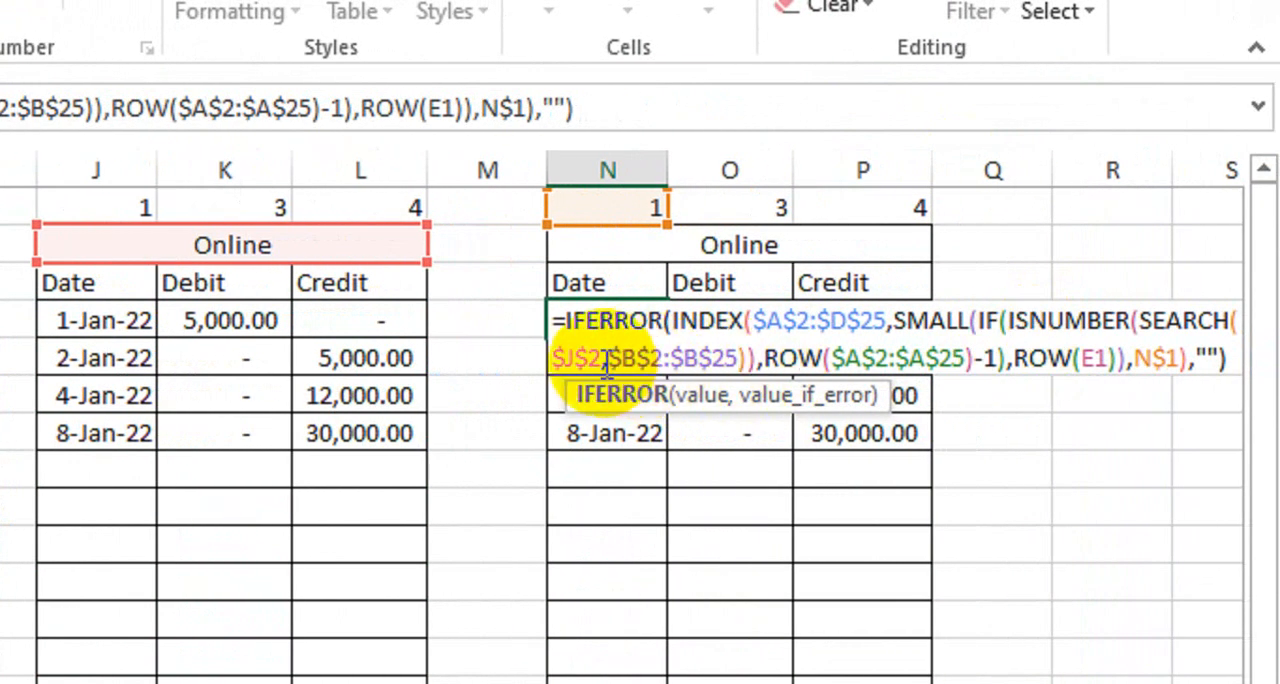
left_click_drag(553, 358, 590, 360)
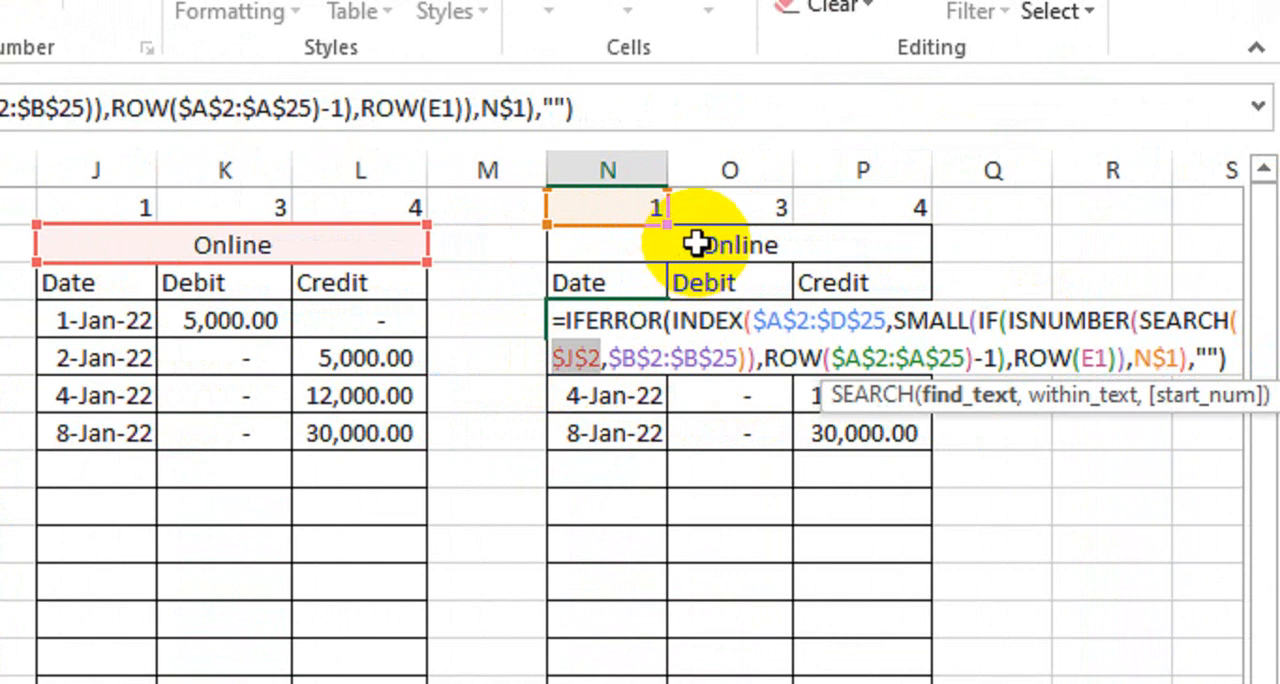
left_click(695, 243)
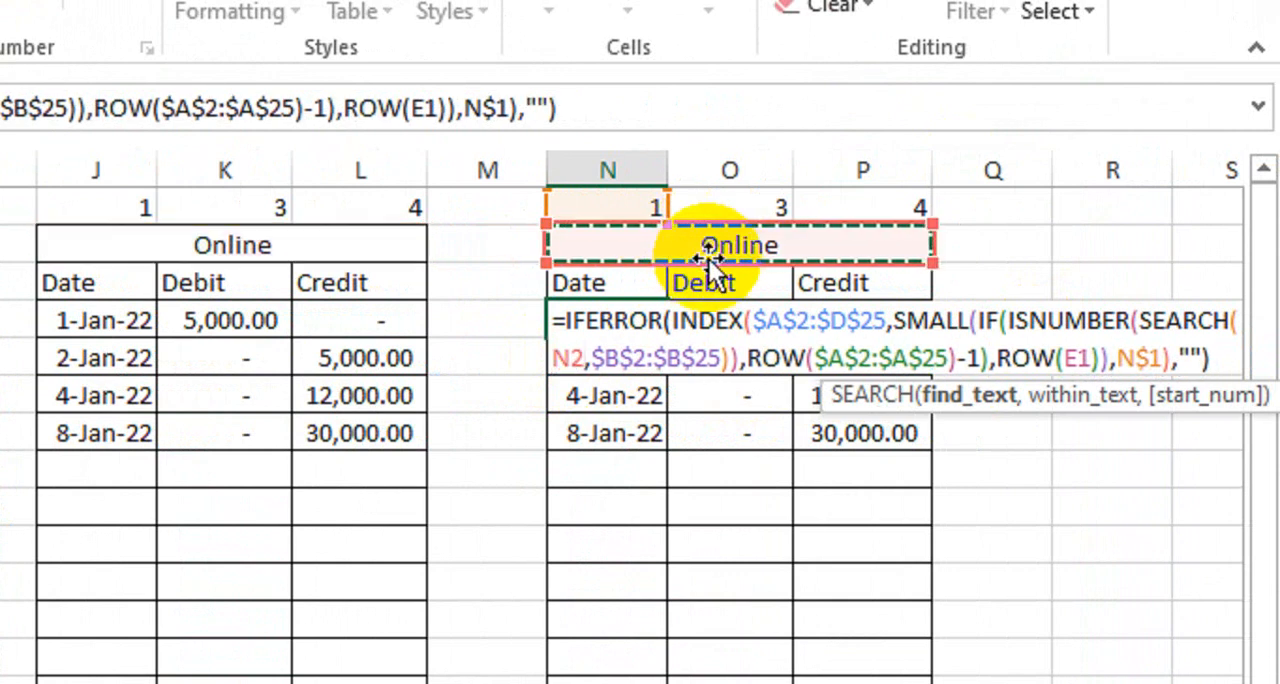
key("F4")
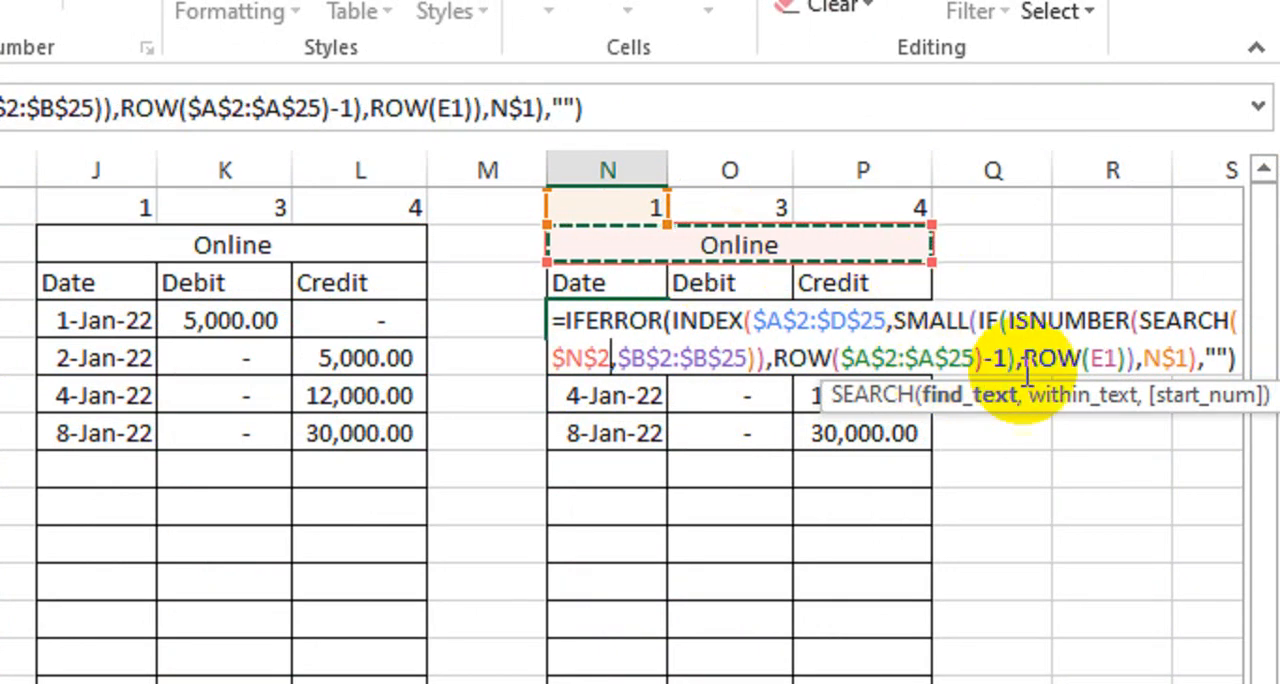
left_click(1106, 357)
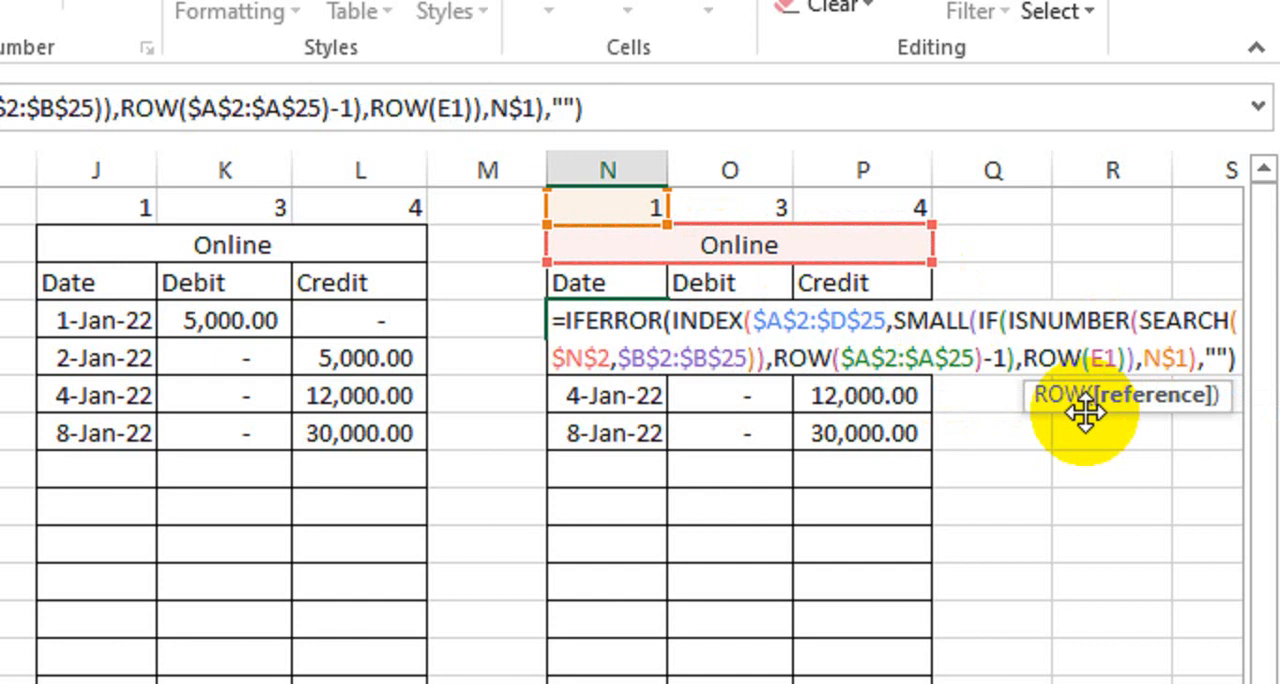
type("A")
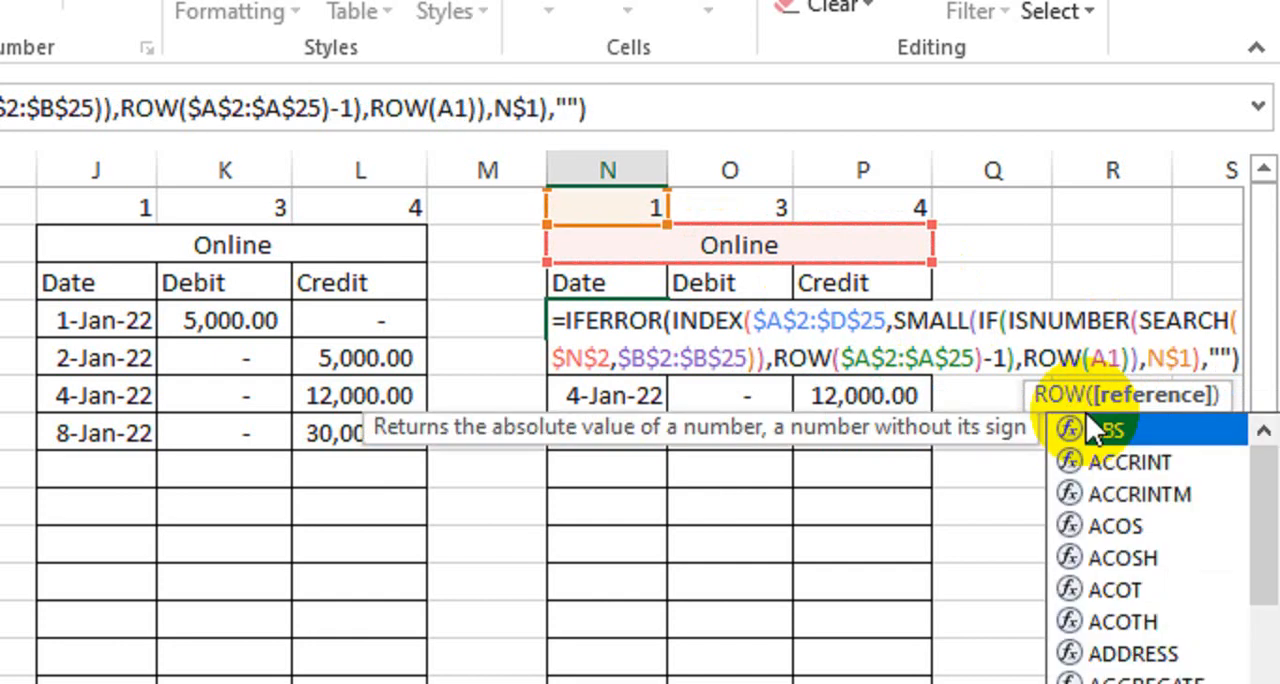
key("ctrl+shift+Return")
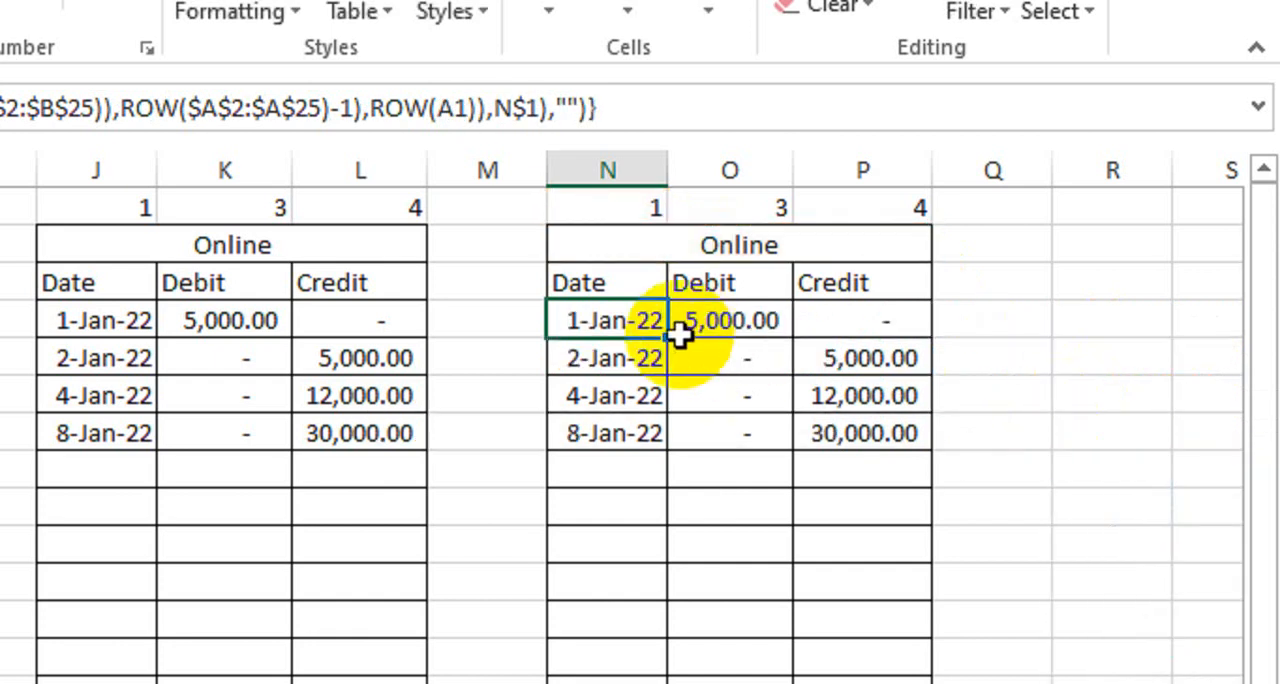
left_click_drag(664, 367, 660, 683)
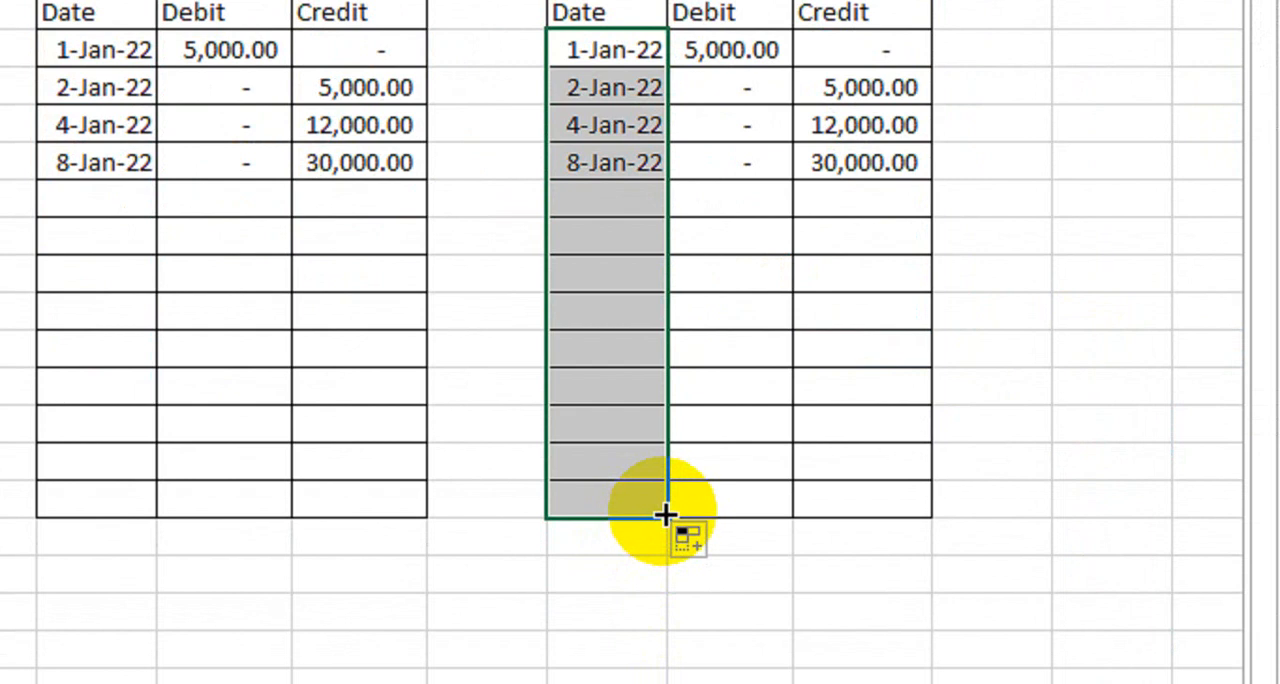
left_click_drag(666, 514, 892, 512)
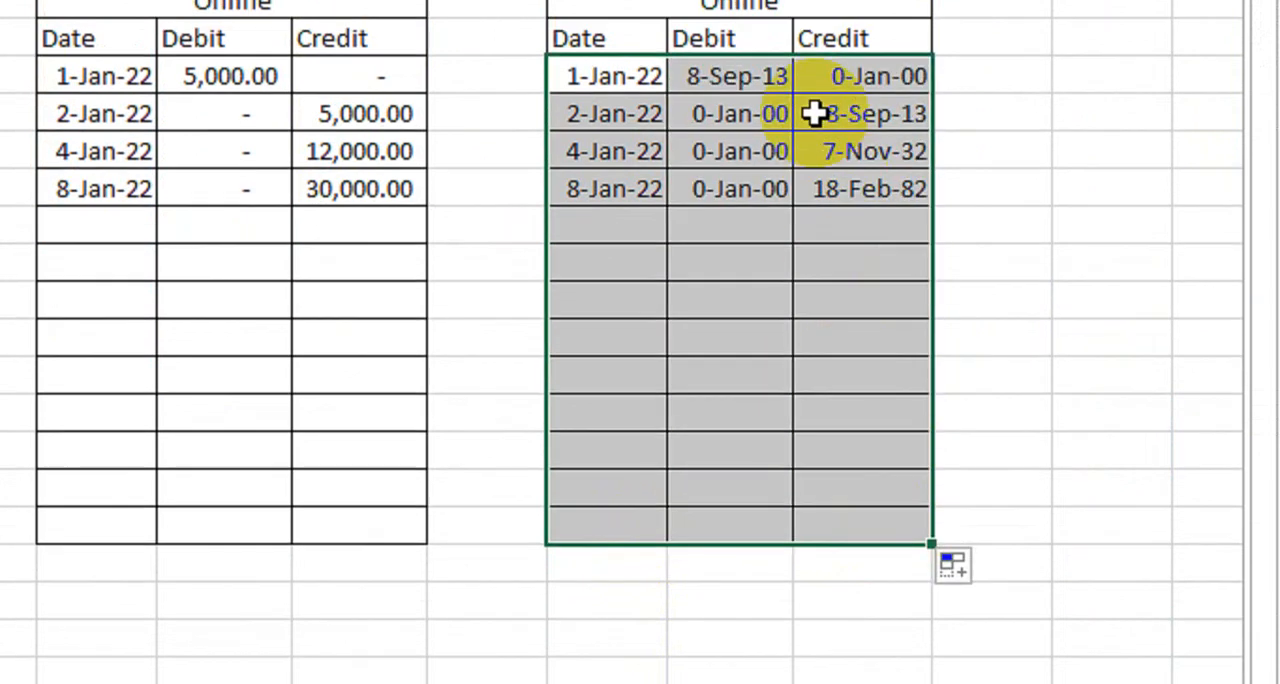
Step: Set the number format of the copied table's Debit and Credit cells O4:P16 to General and apply the comma number style
left_click_drag(776, 54, 797, 64)
left_click_drag(797, 153, 885, 598)
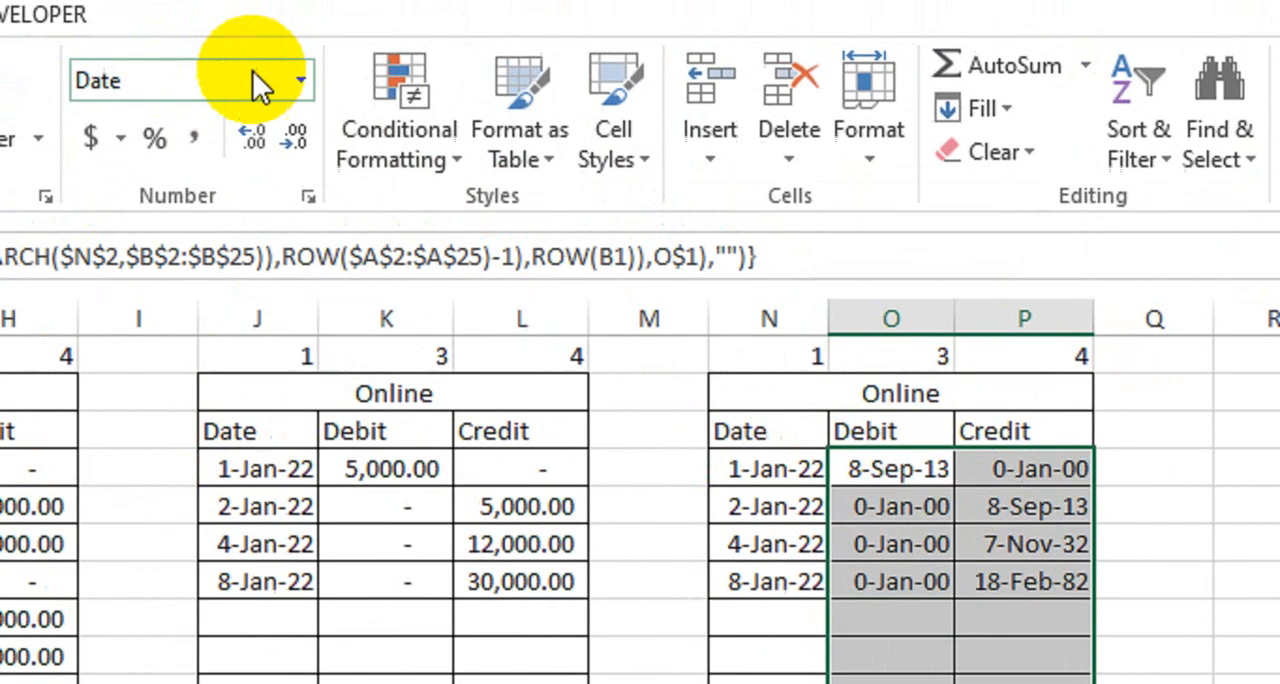
left_click(294, 86)
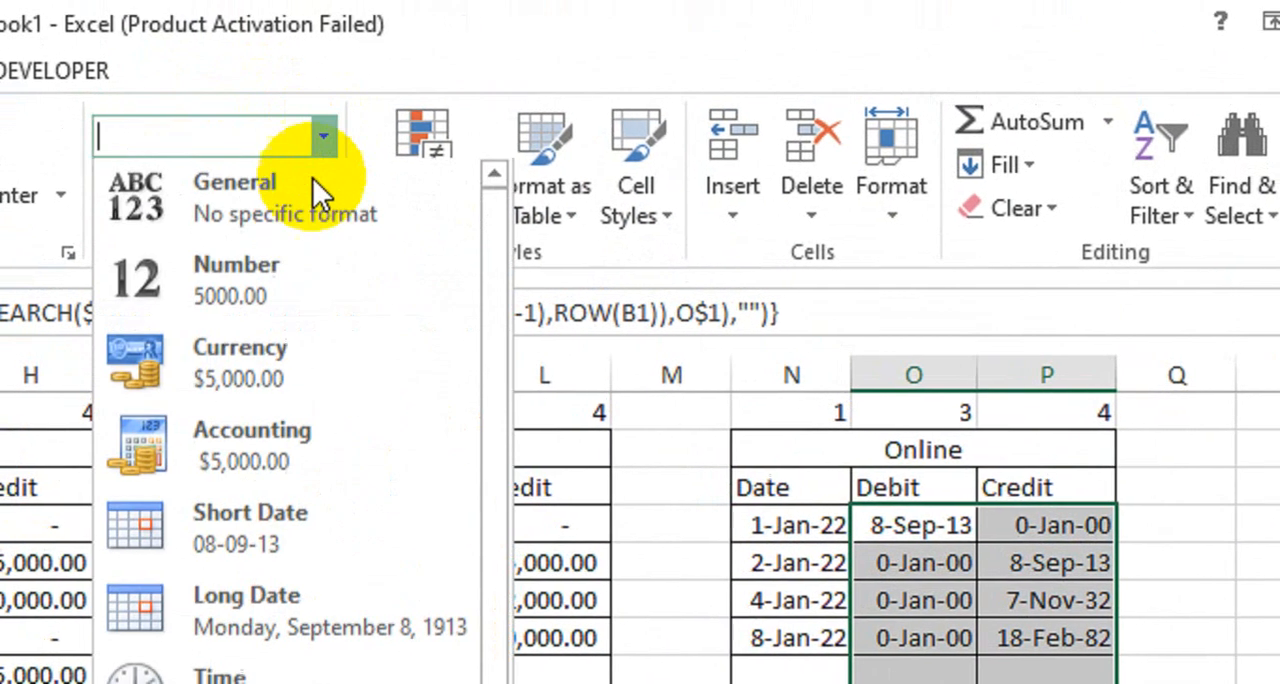
left_click(313, 188)
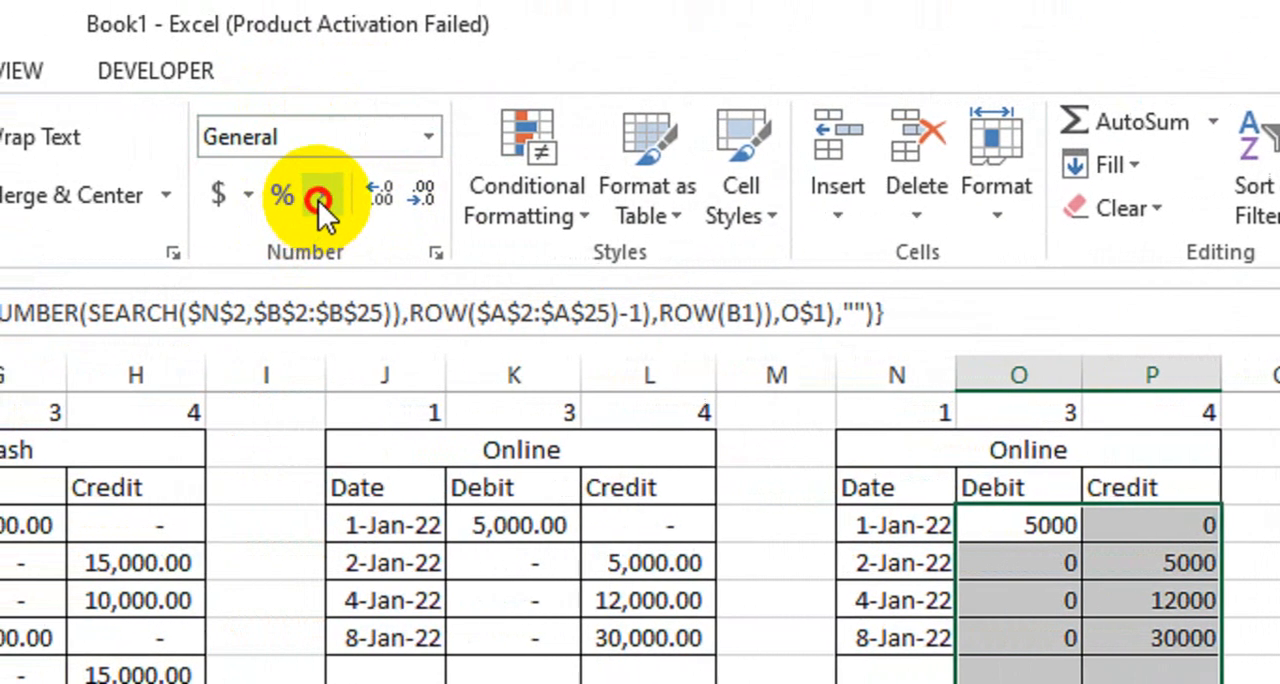
left_click(320, 200)
left_click(786, 574)
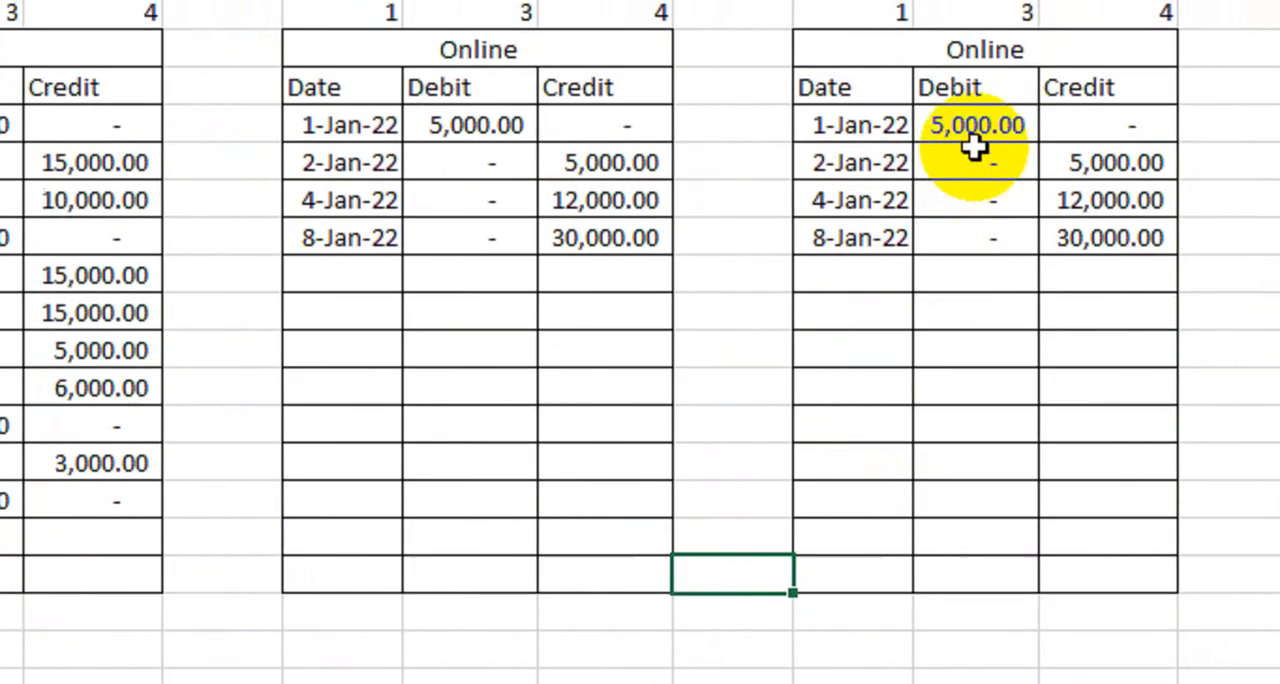
left_click(979, 464)
double_click(932, 160)
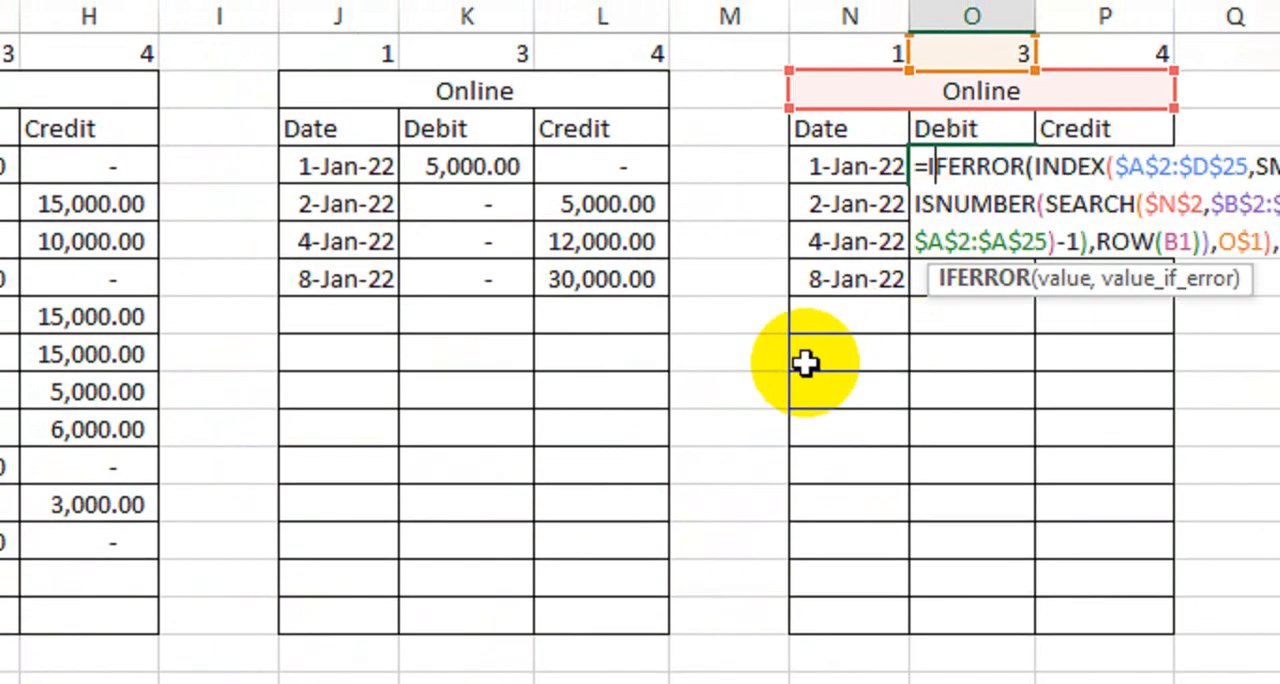
key("Return")
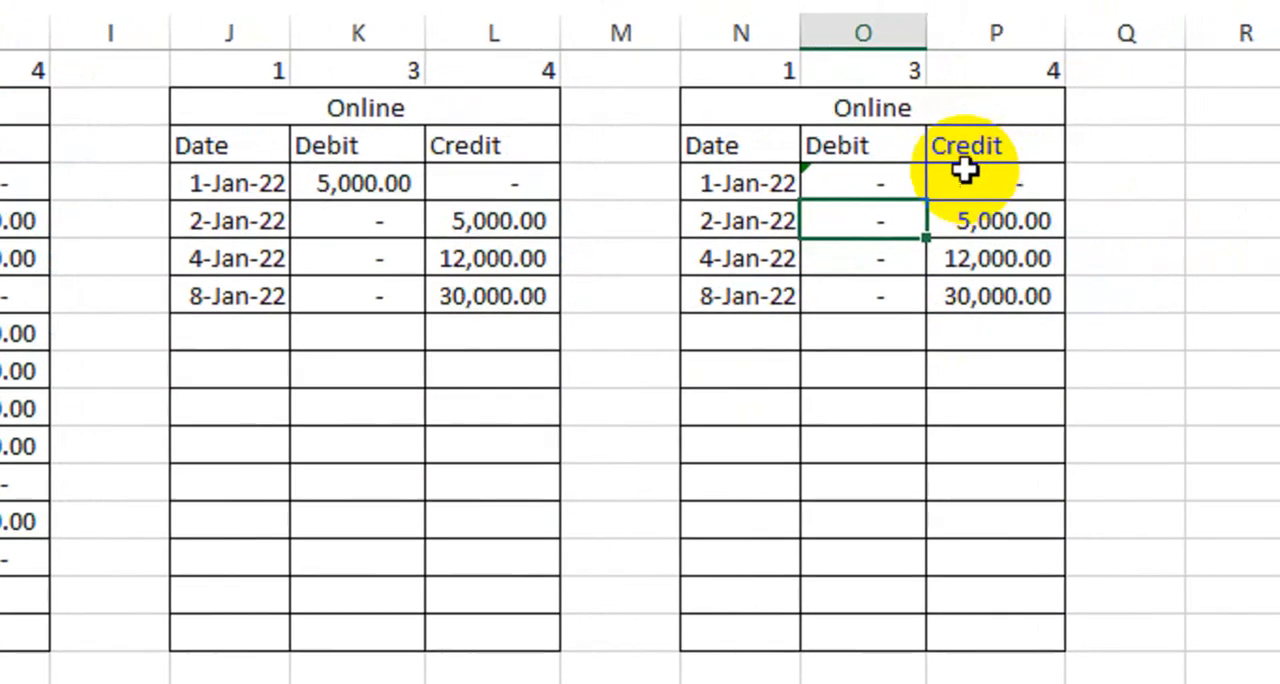
key("ctrl+z")
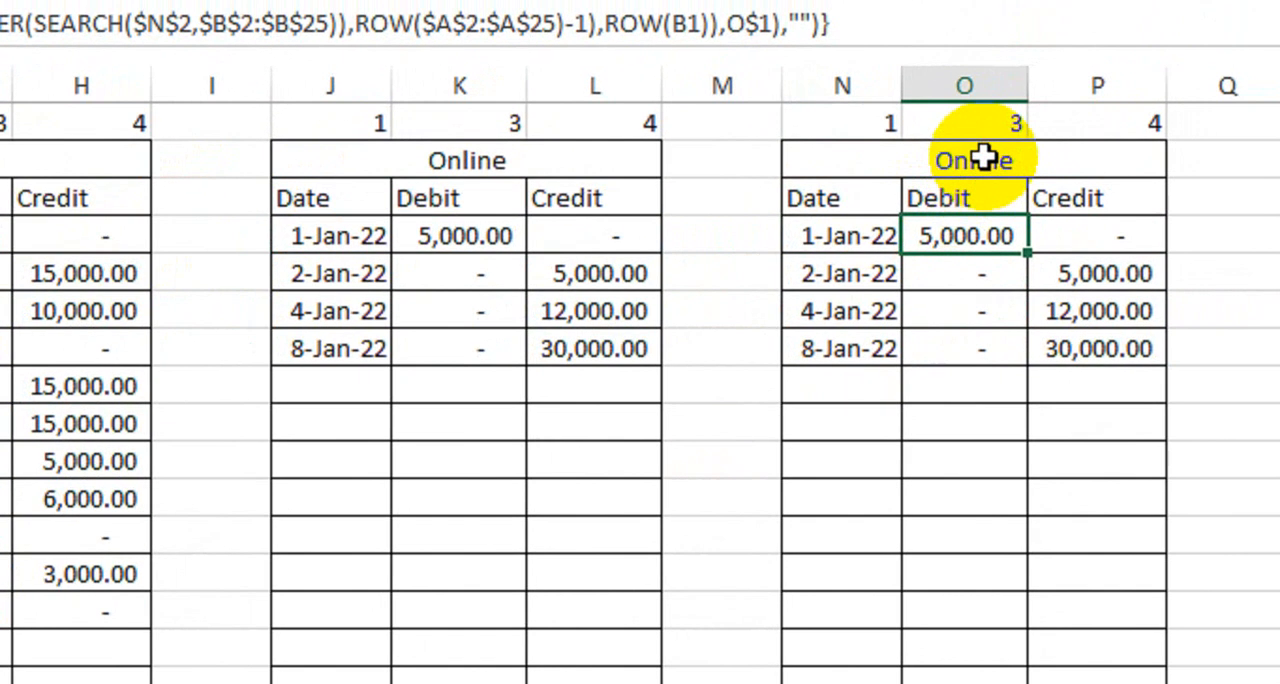
Step: Change the heading of the table in N2 to Cheque and fit the Debit column O to its contents
left_click(985, 157)
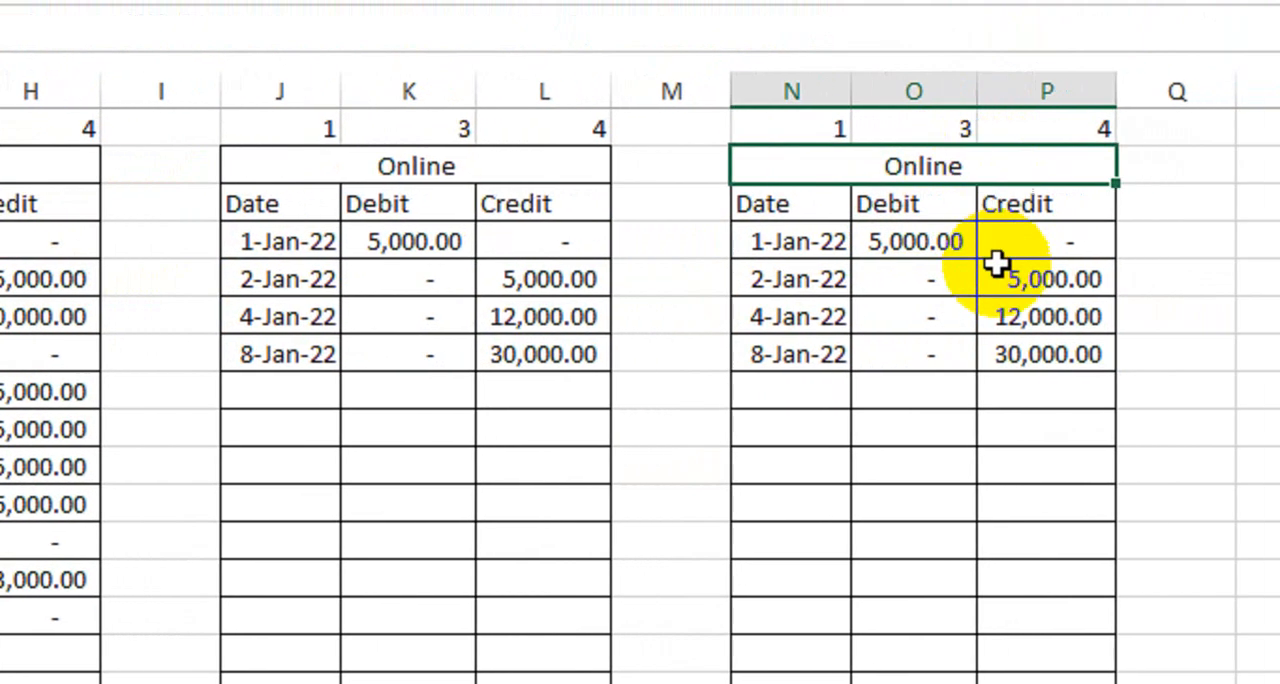
type("Cheque")
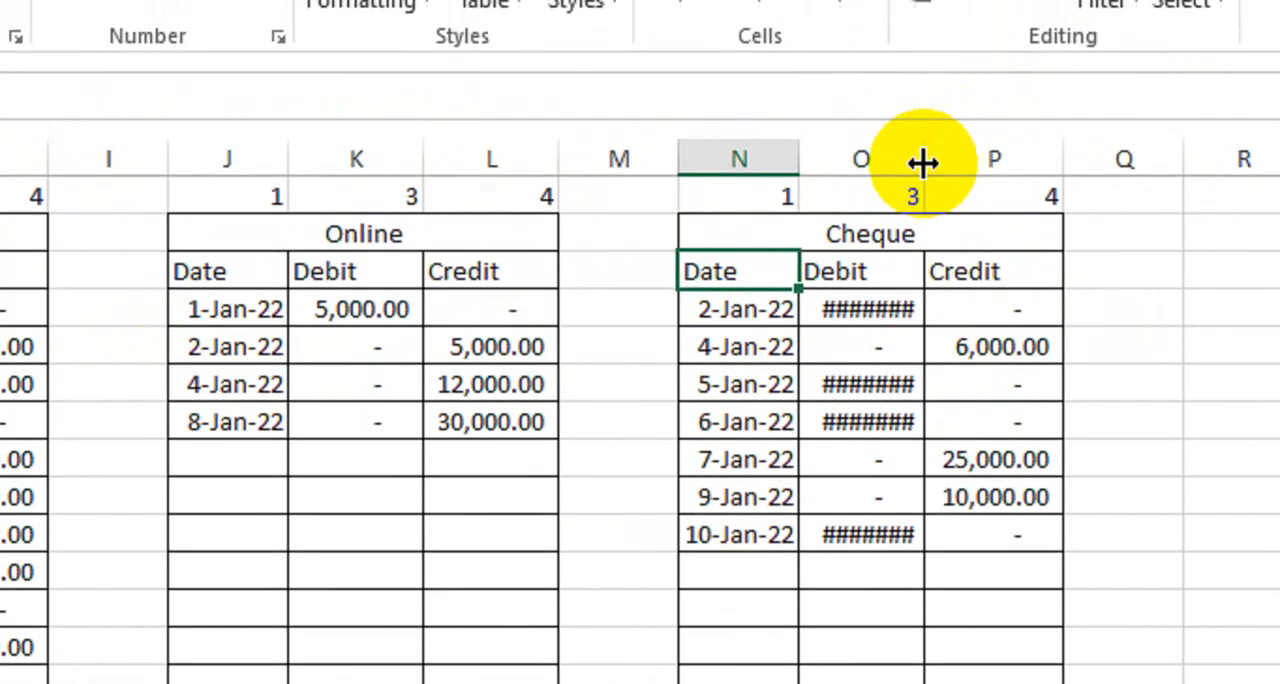
left_click_drag(935, 91, 951, 256)
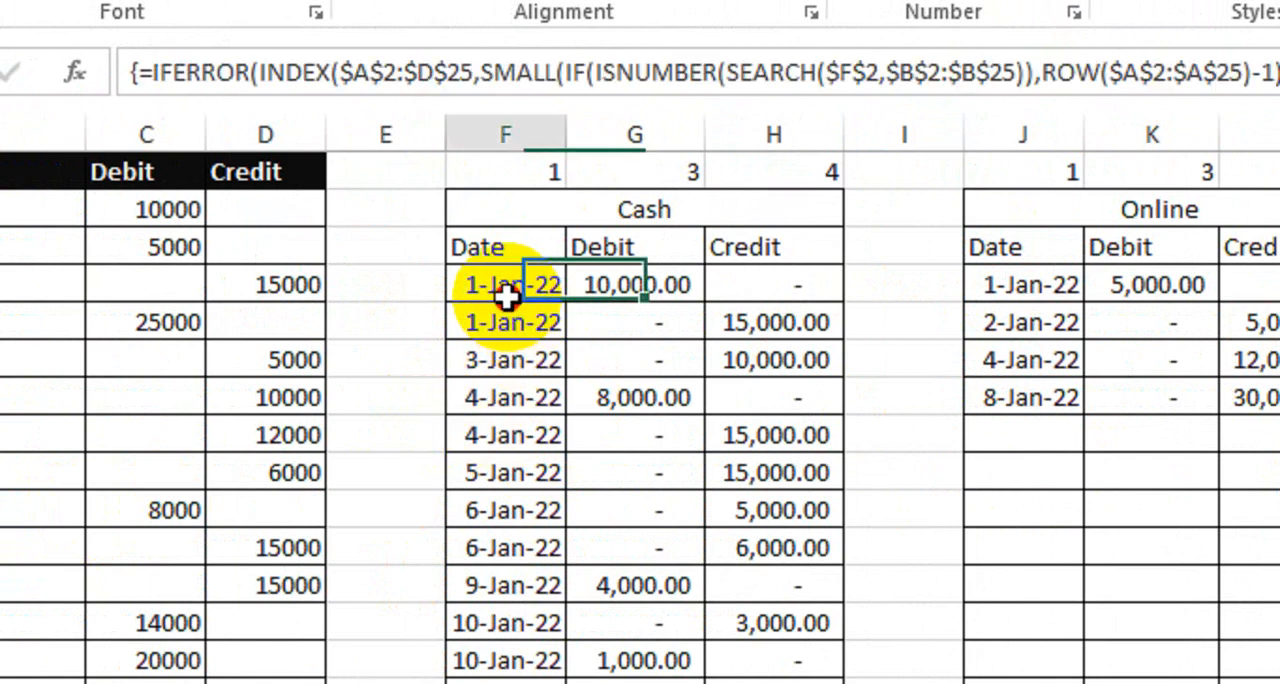
Step: Review the rows extracted into the Cash, Online and Cheque tables alongside the source transaction table
left_click_drag(570, 458, 580, 658)
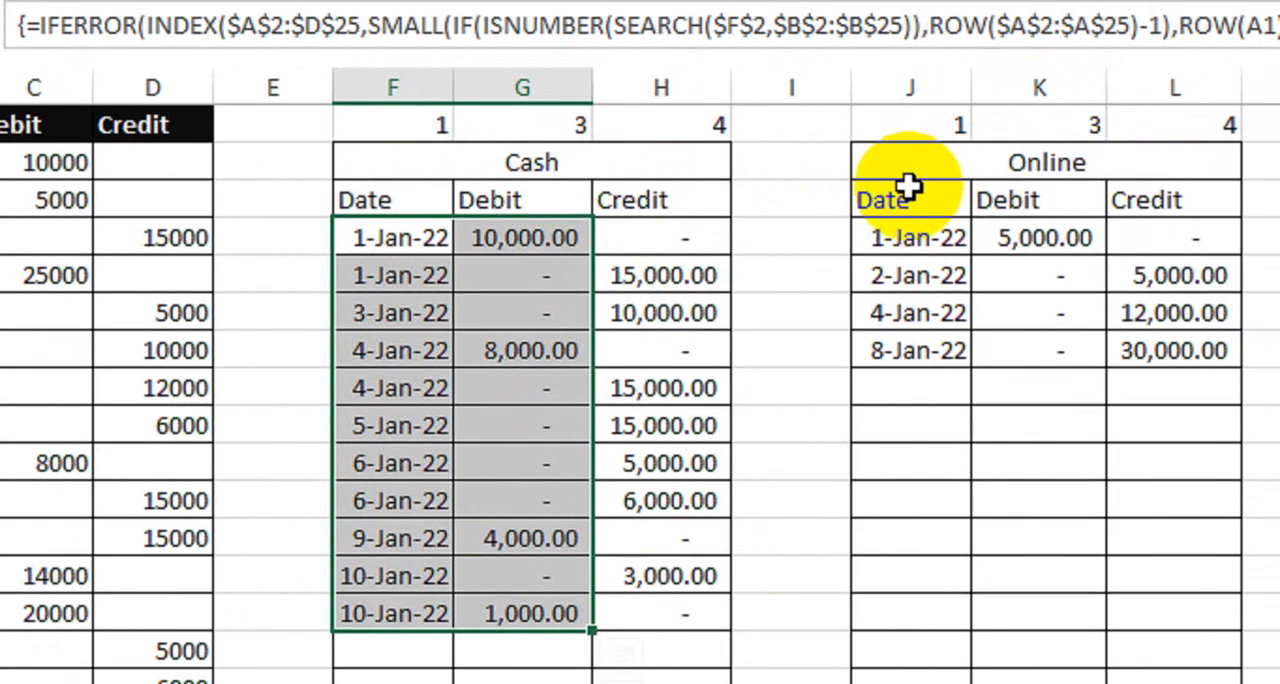
left_click_drag(945, 138, 1169, 379)
left_click_drag(1000, 443, 1022, 581)
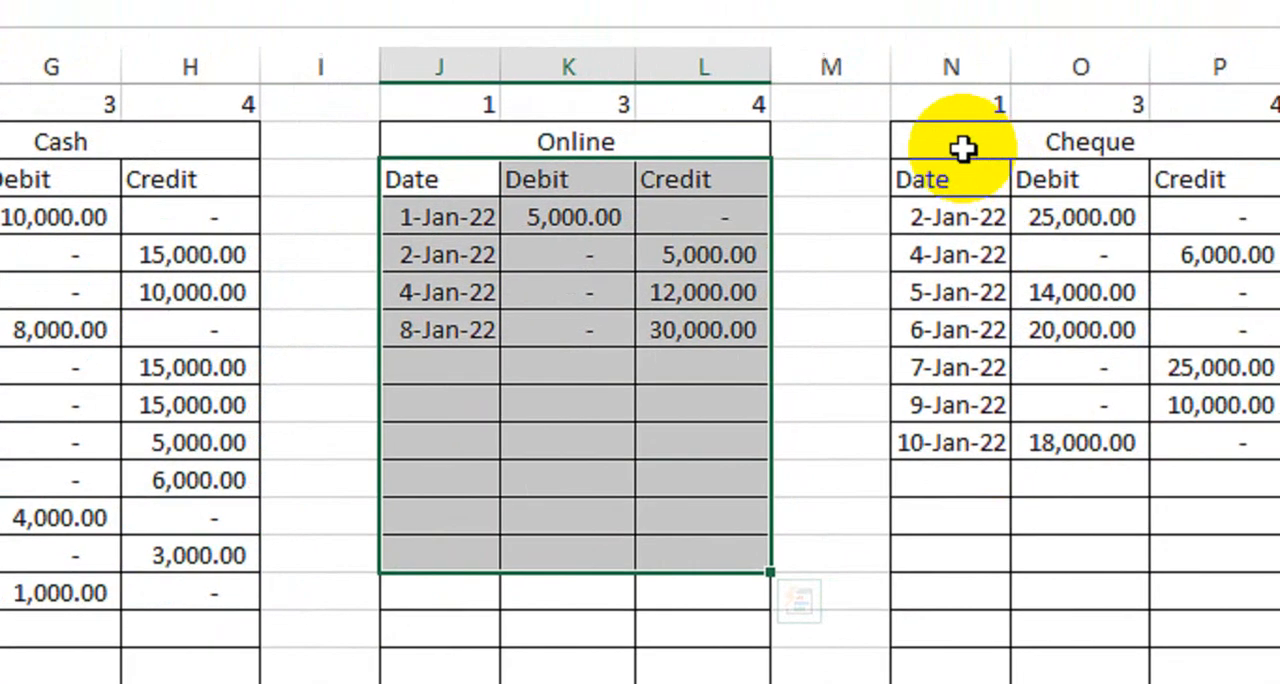
left_click(1238, 89)
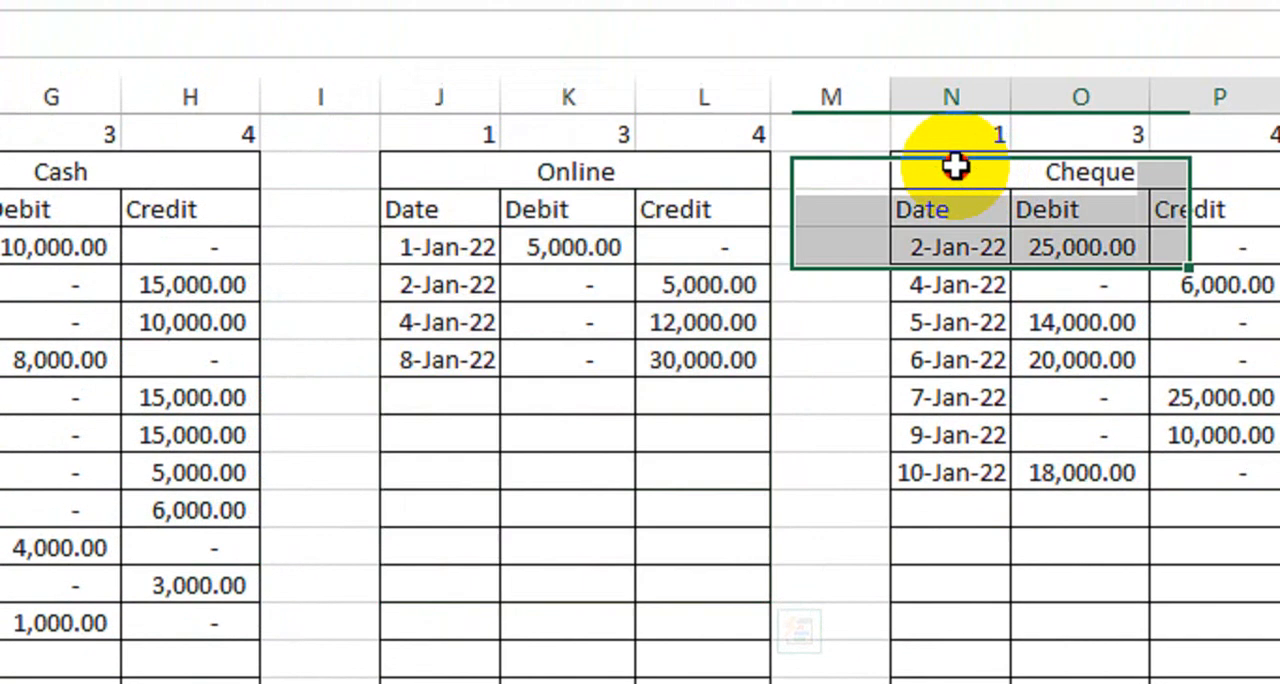
left_click_drag(955, 165, 1086, 301)
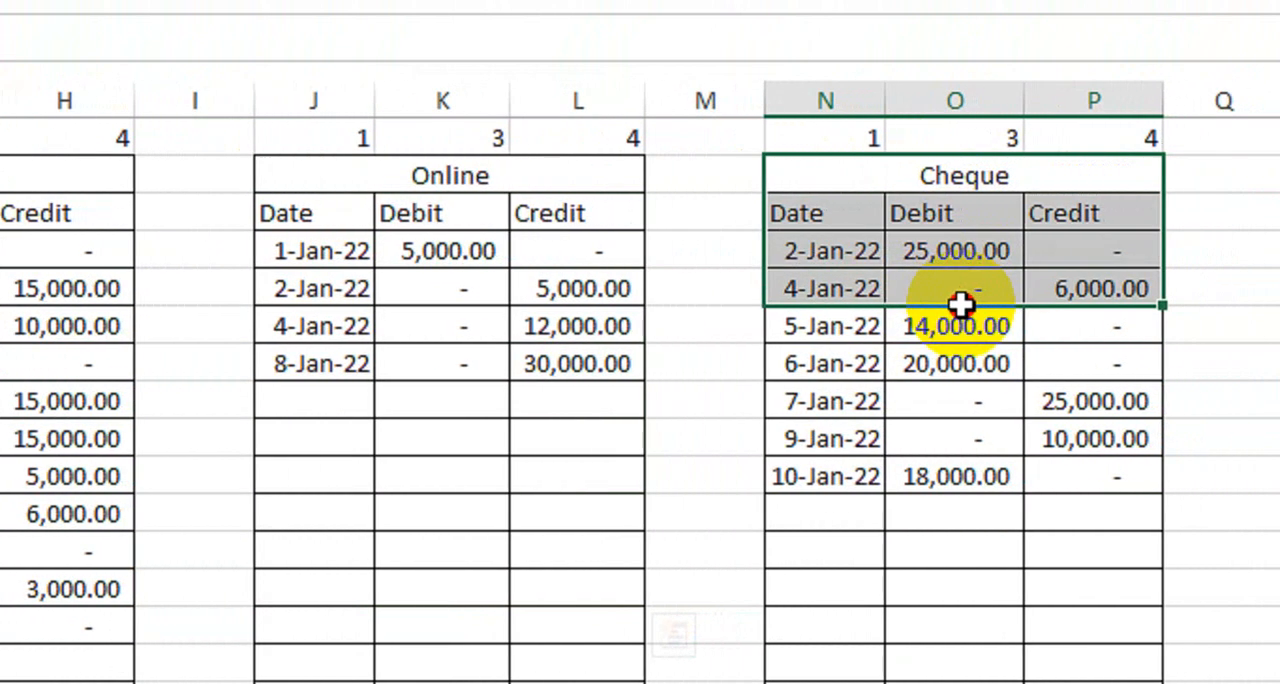
left_click_drag(960, 303, 997, 474)
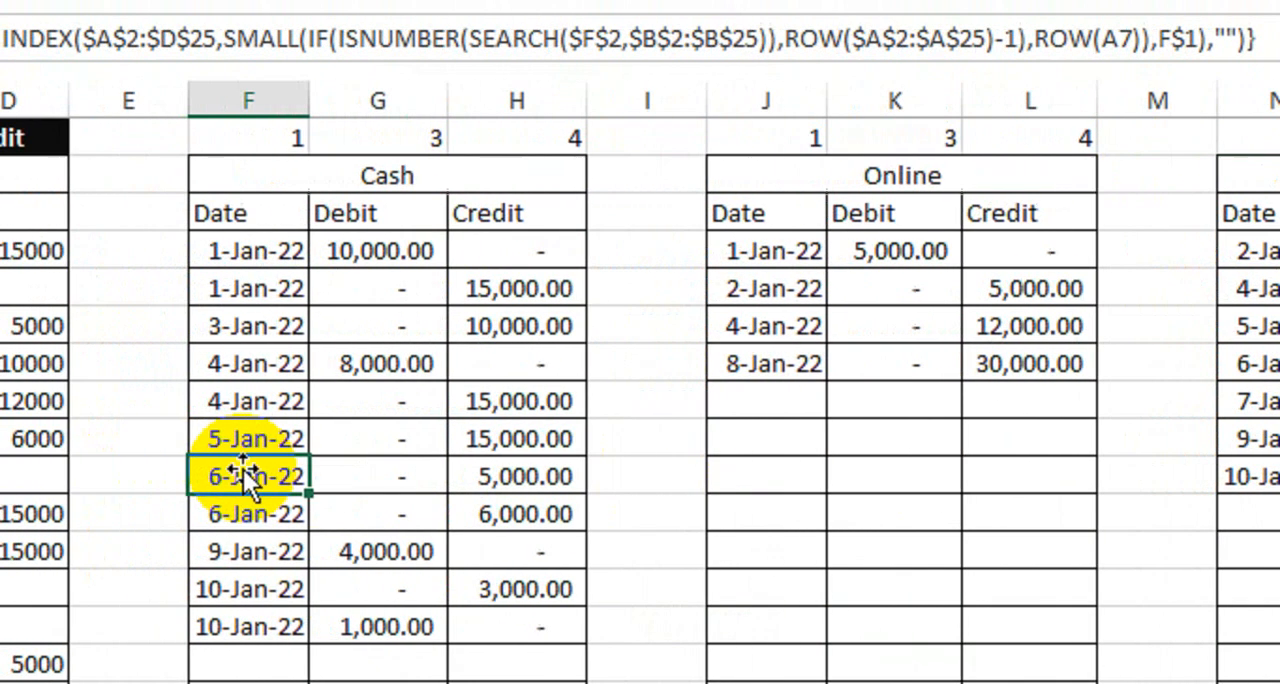
left_click(271, 411)
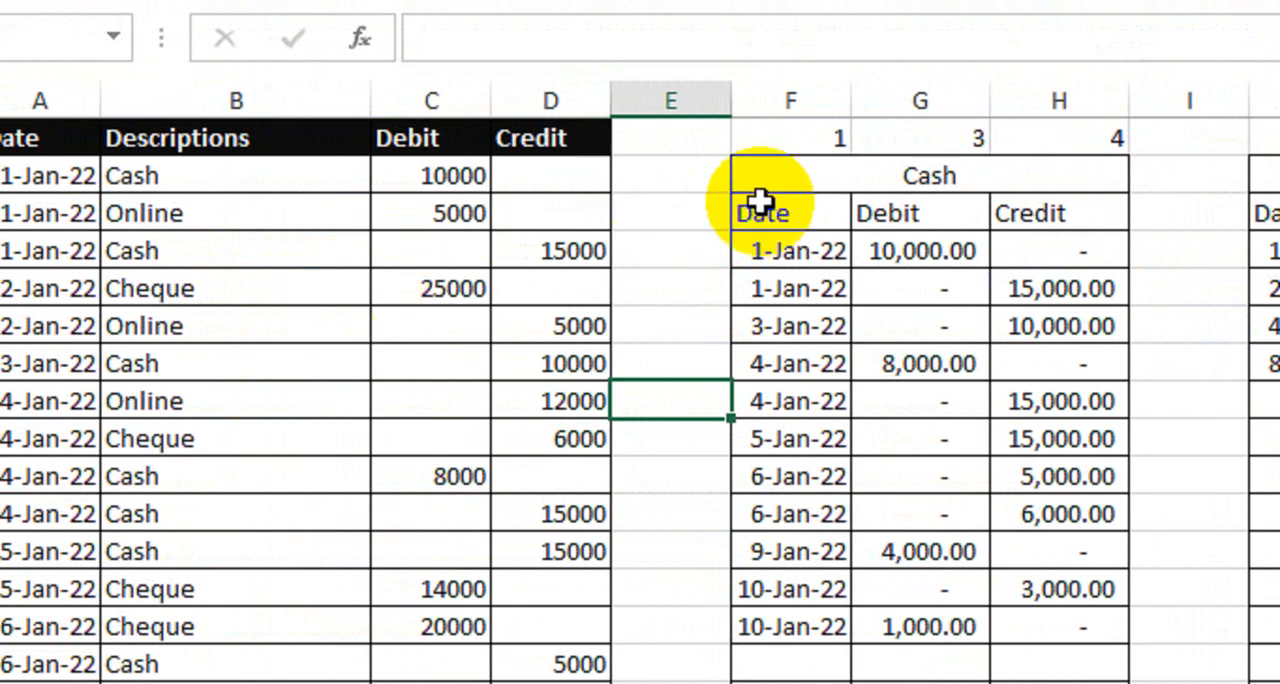
left_click(680, 242)
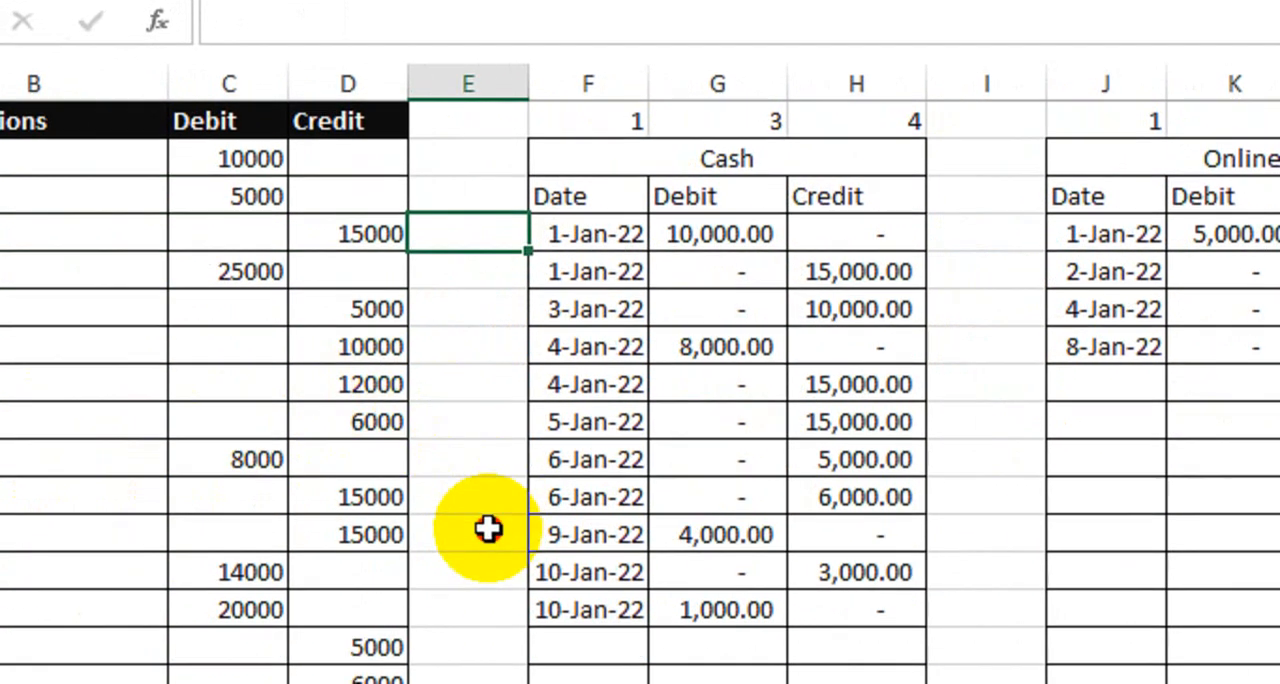
left_click(485, 545)
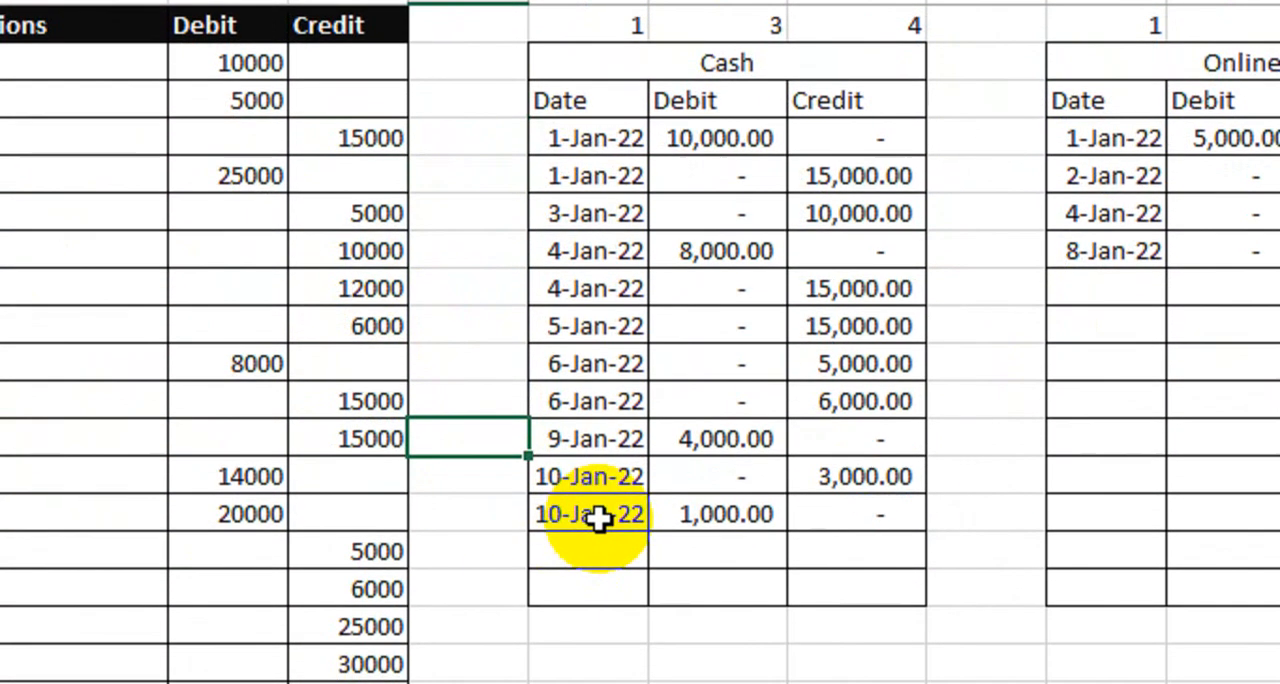